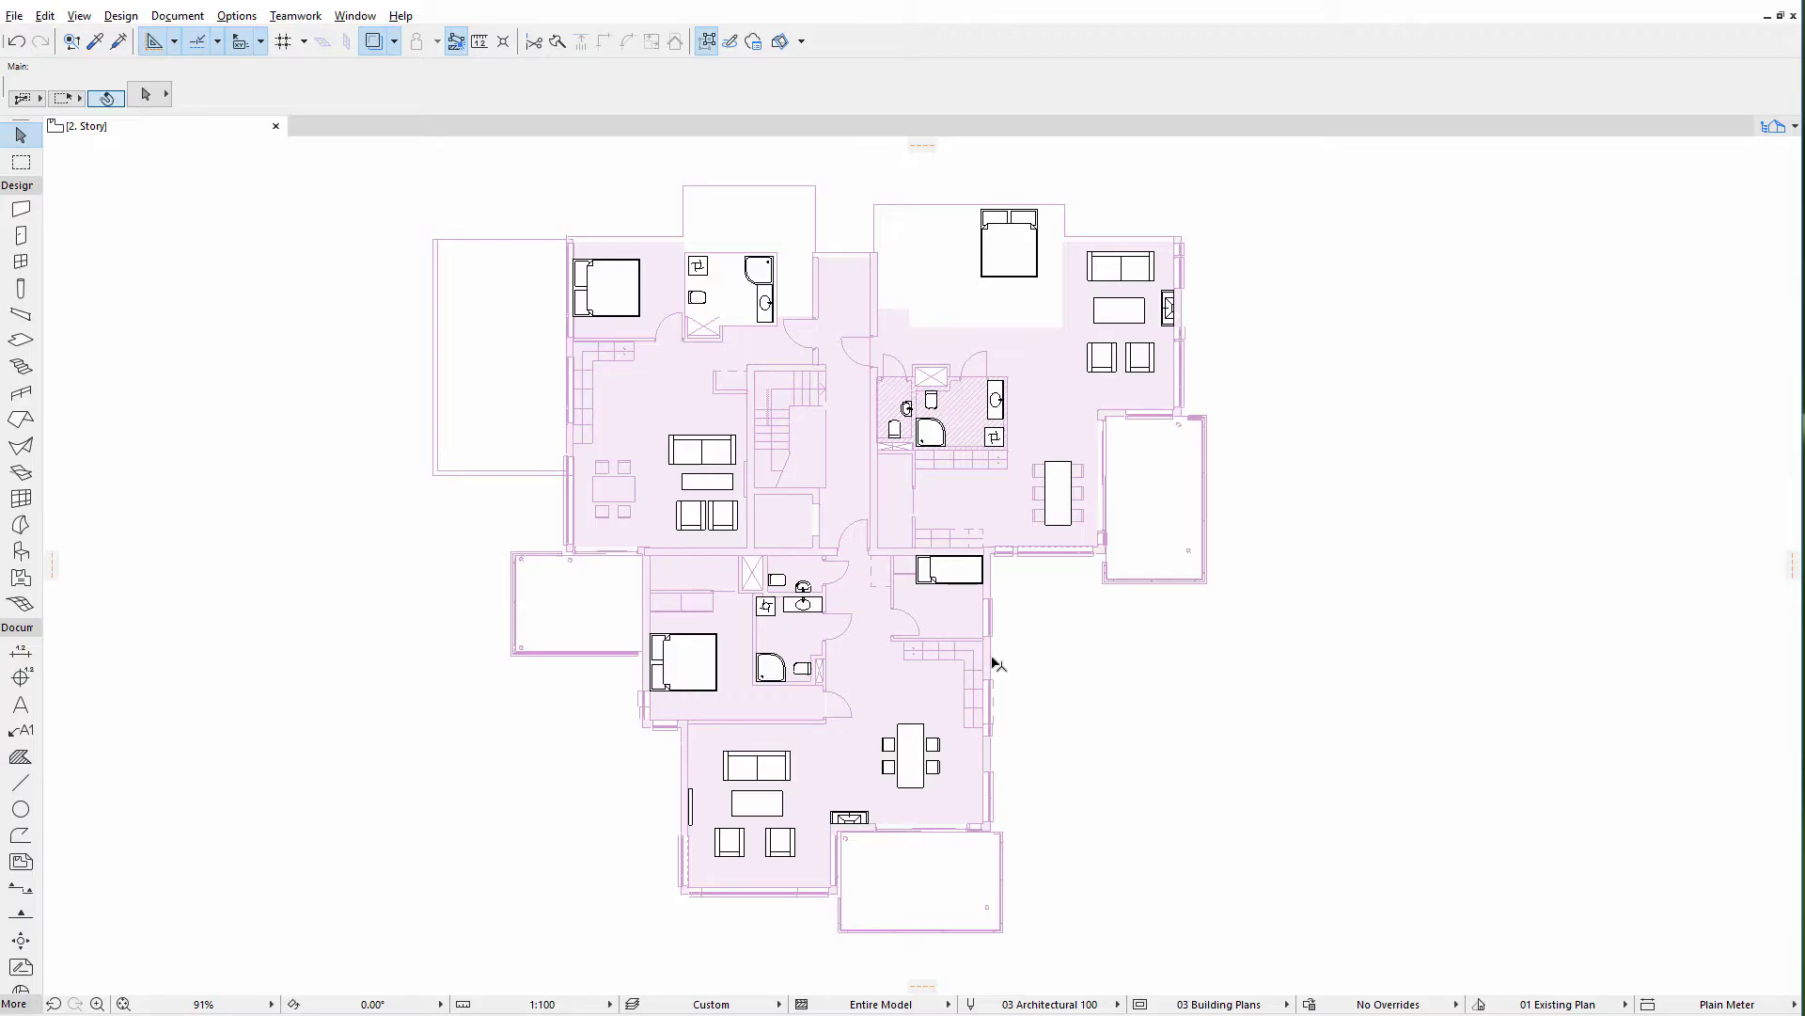
scroll(975, 565, up, 3)
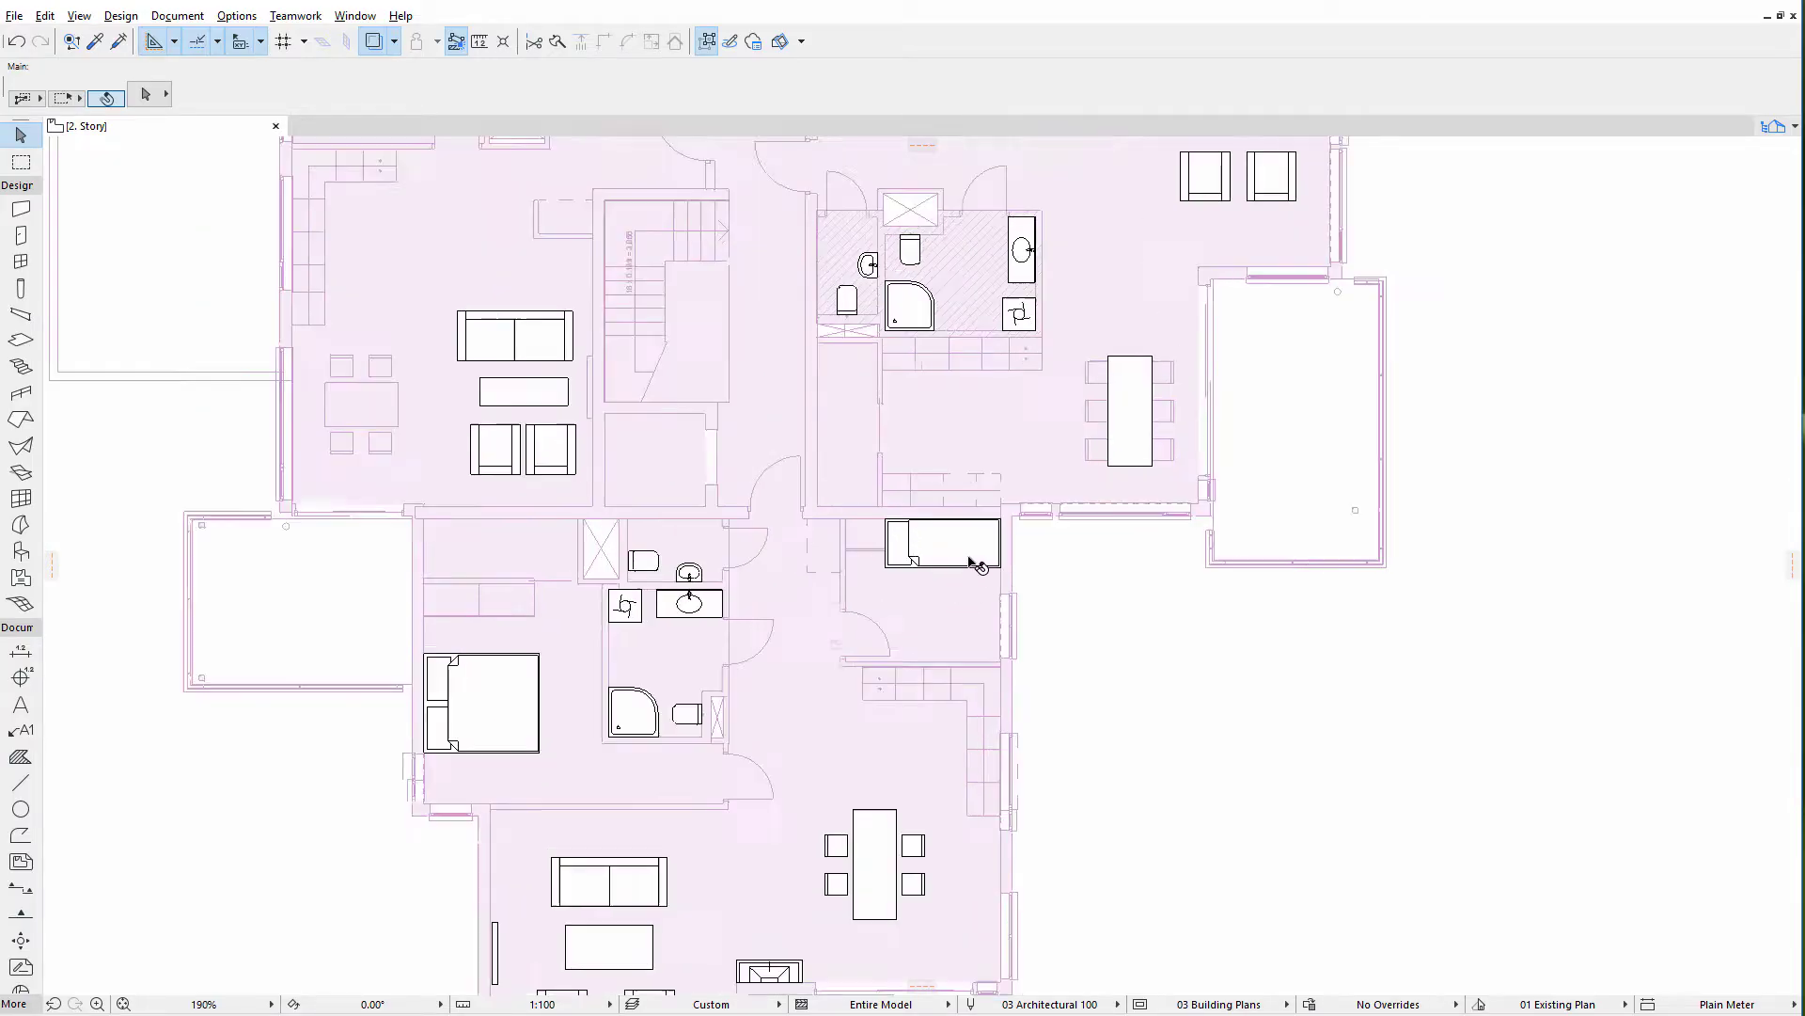
scroll(987, 572, up, 3)
click(1022, 575)
double_click(1021, 570)
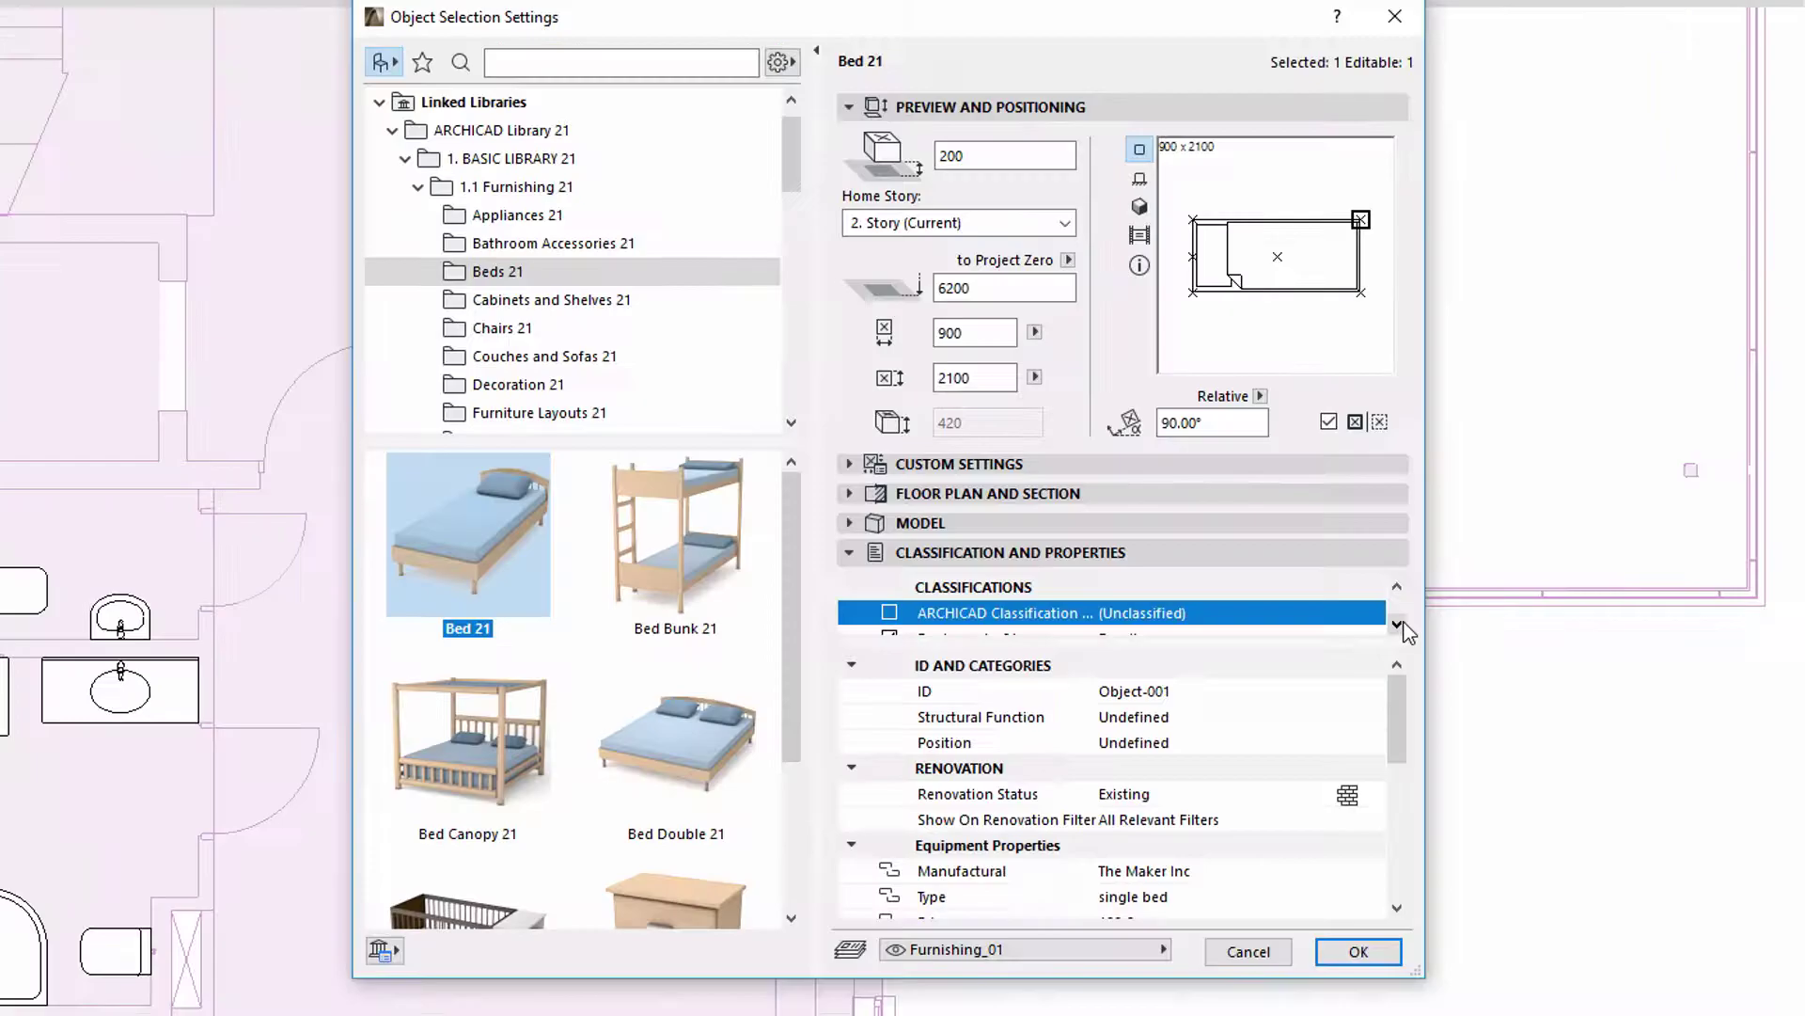
click(1399, 623)
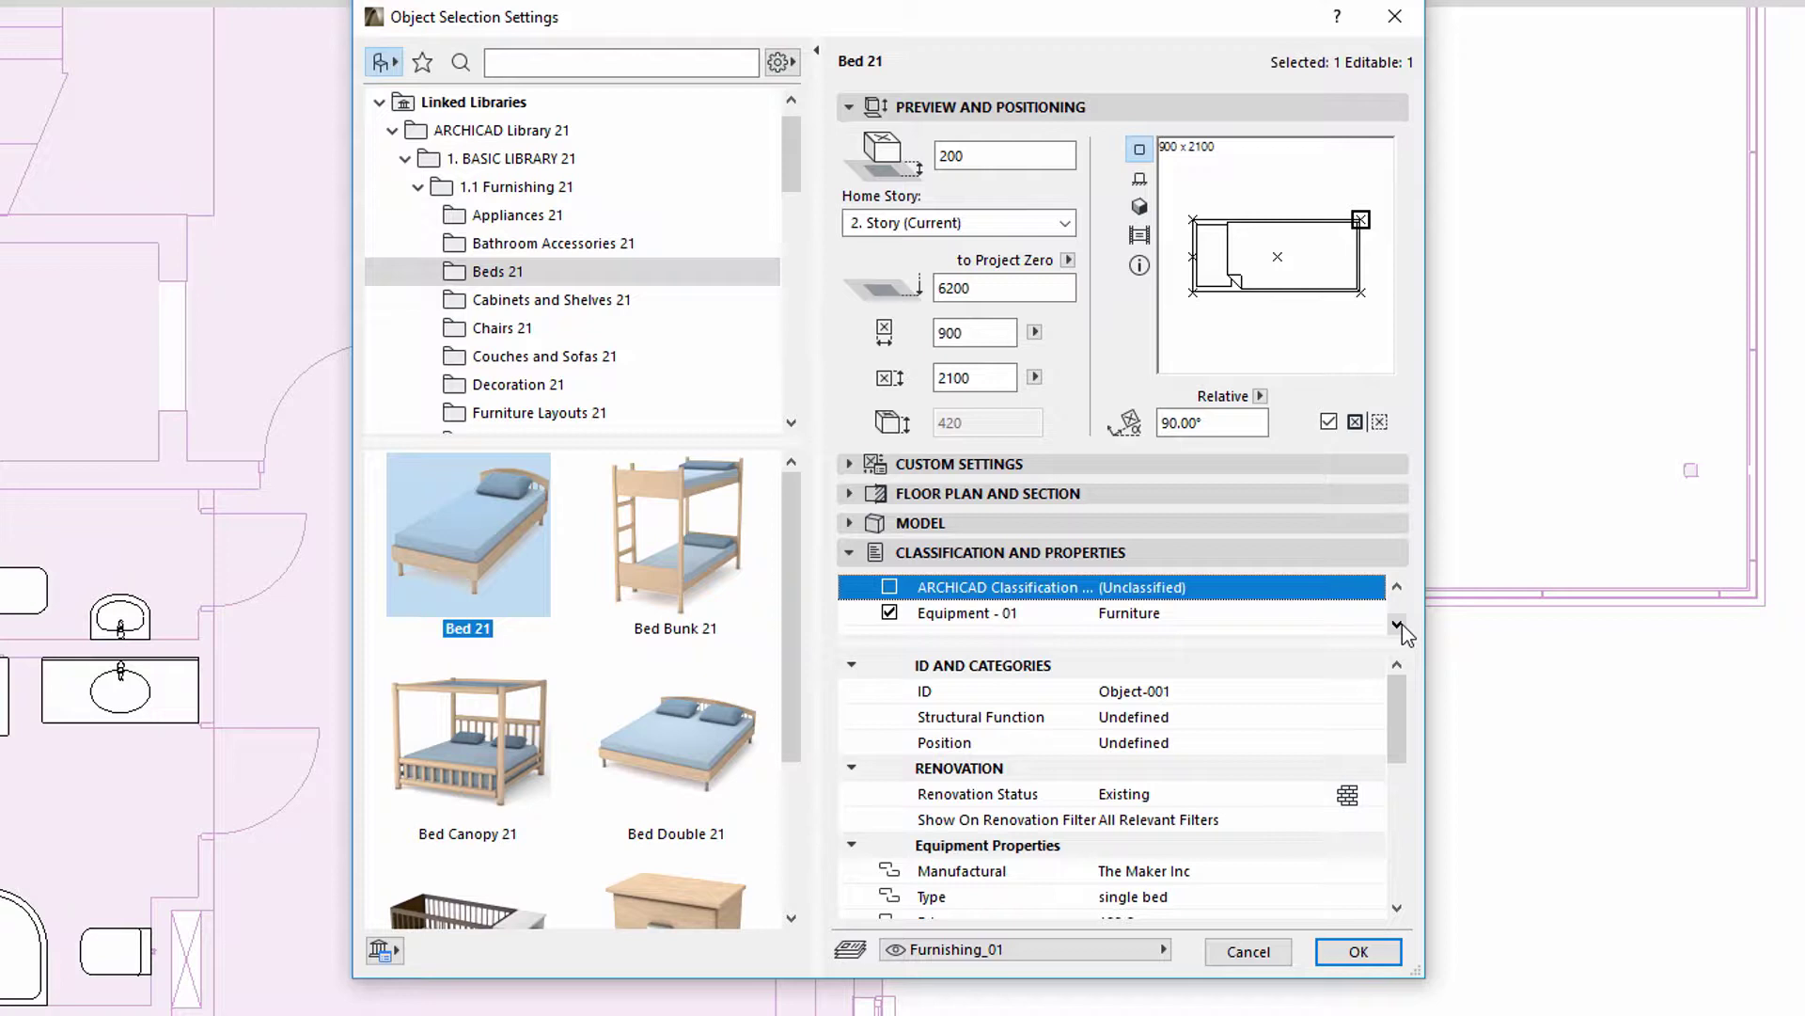
click(1377, 616)
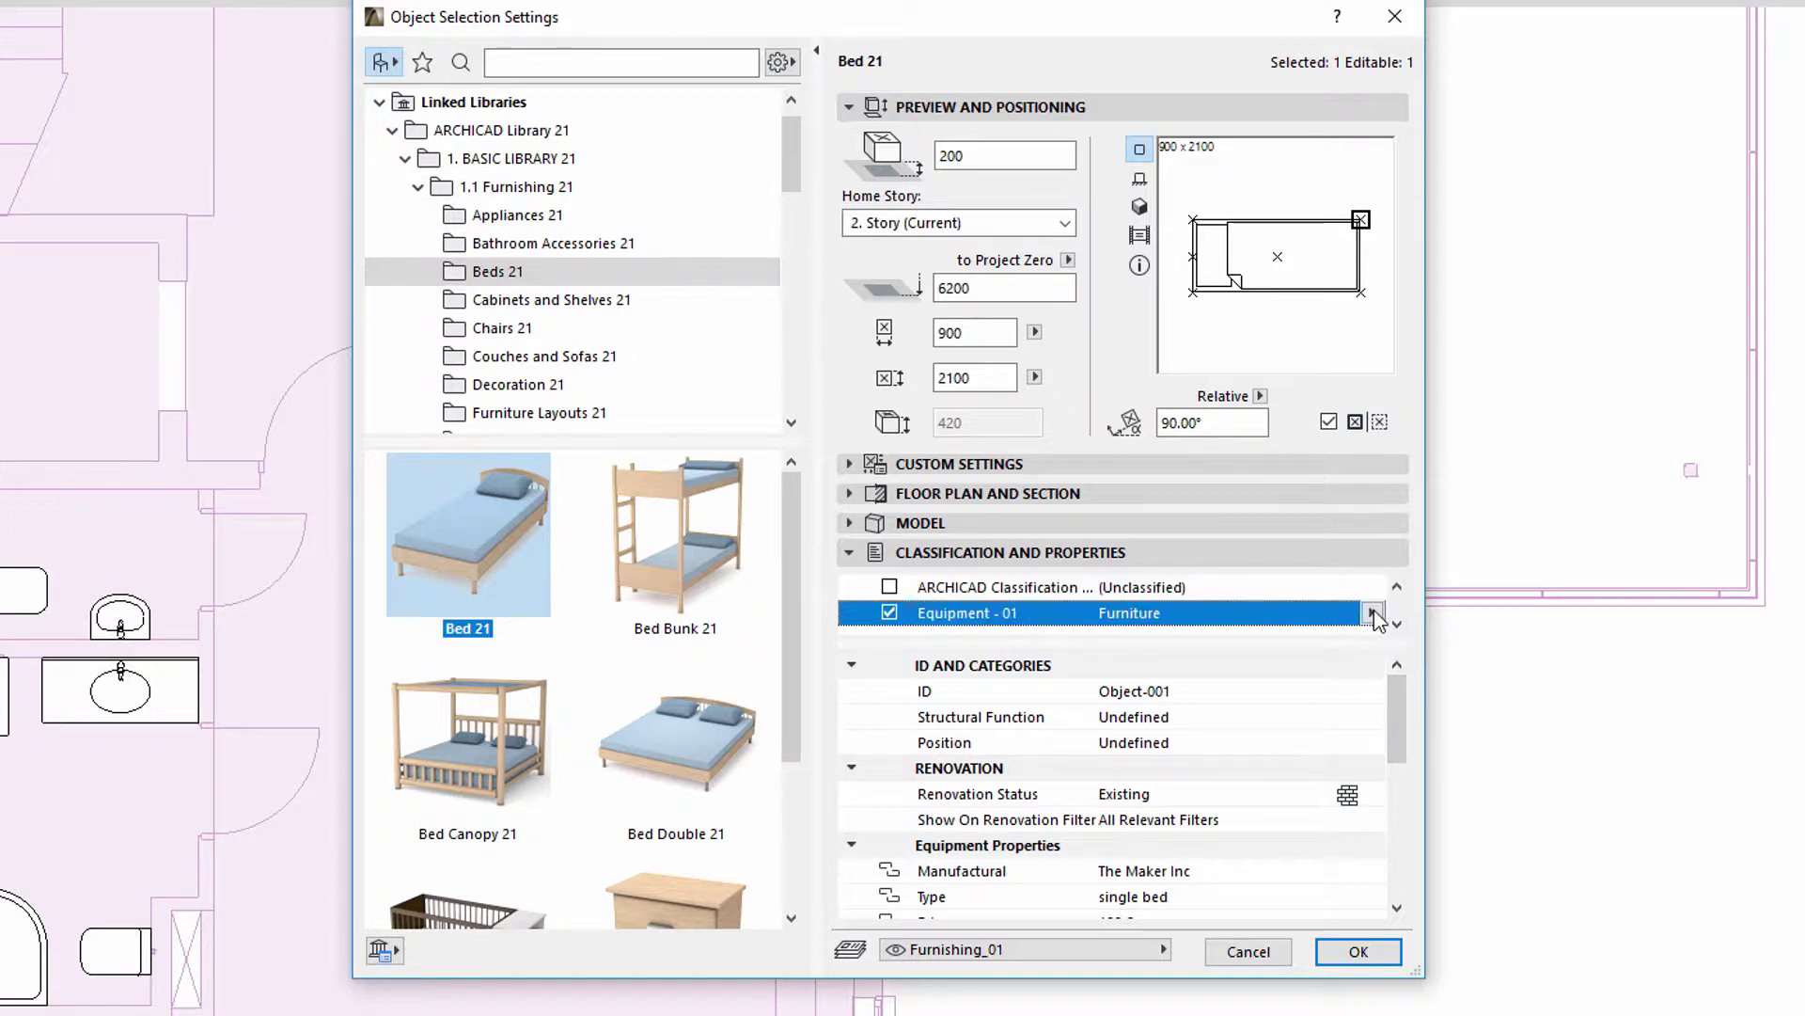
click(1371, 612)
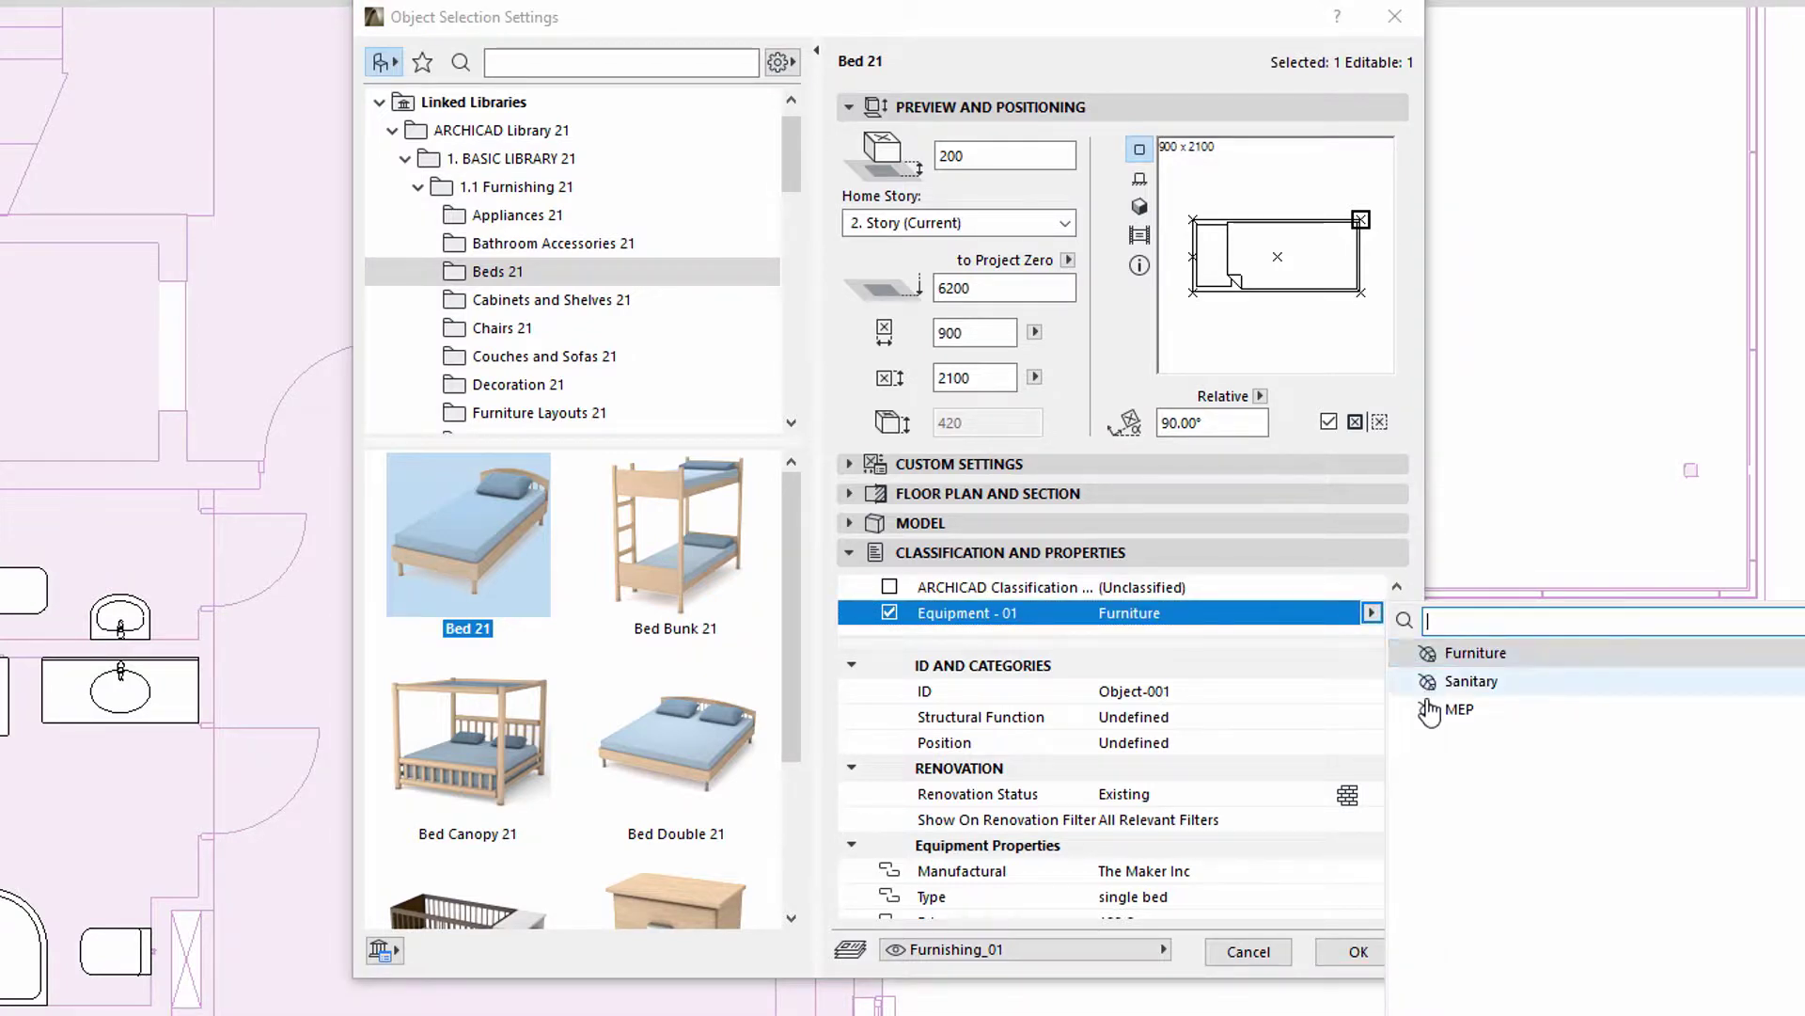
click(1384, 652)
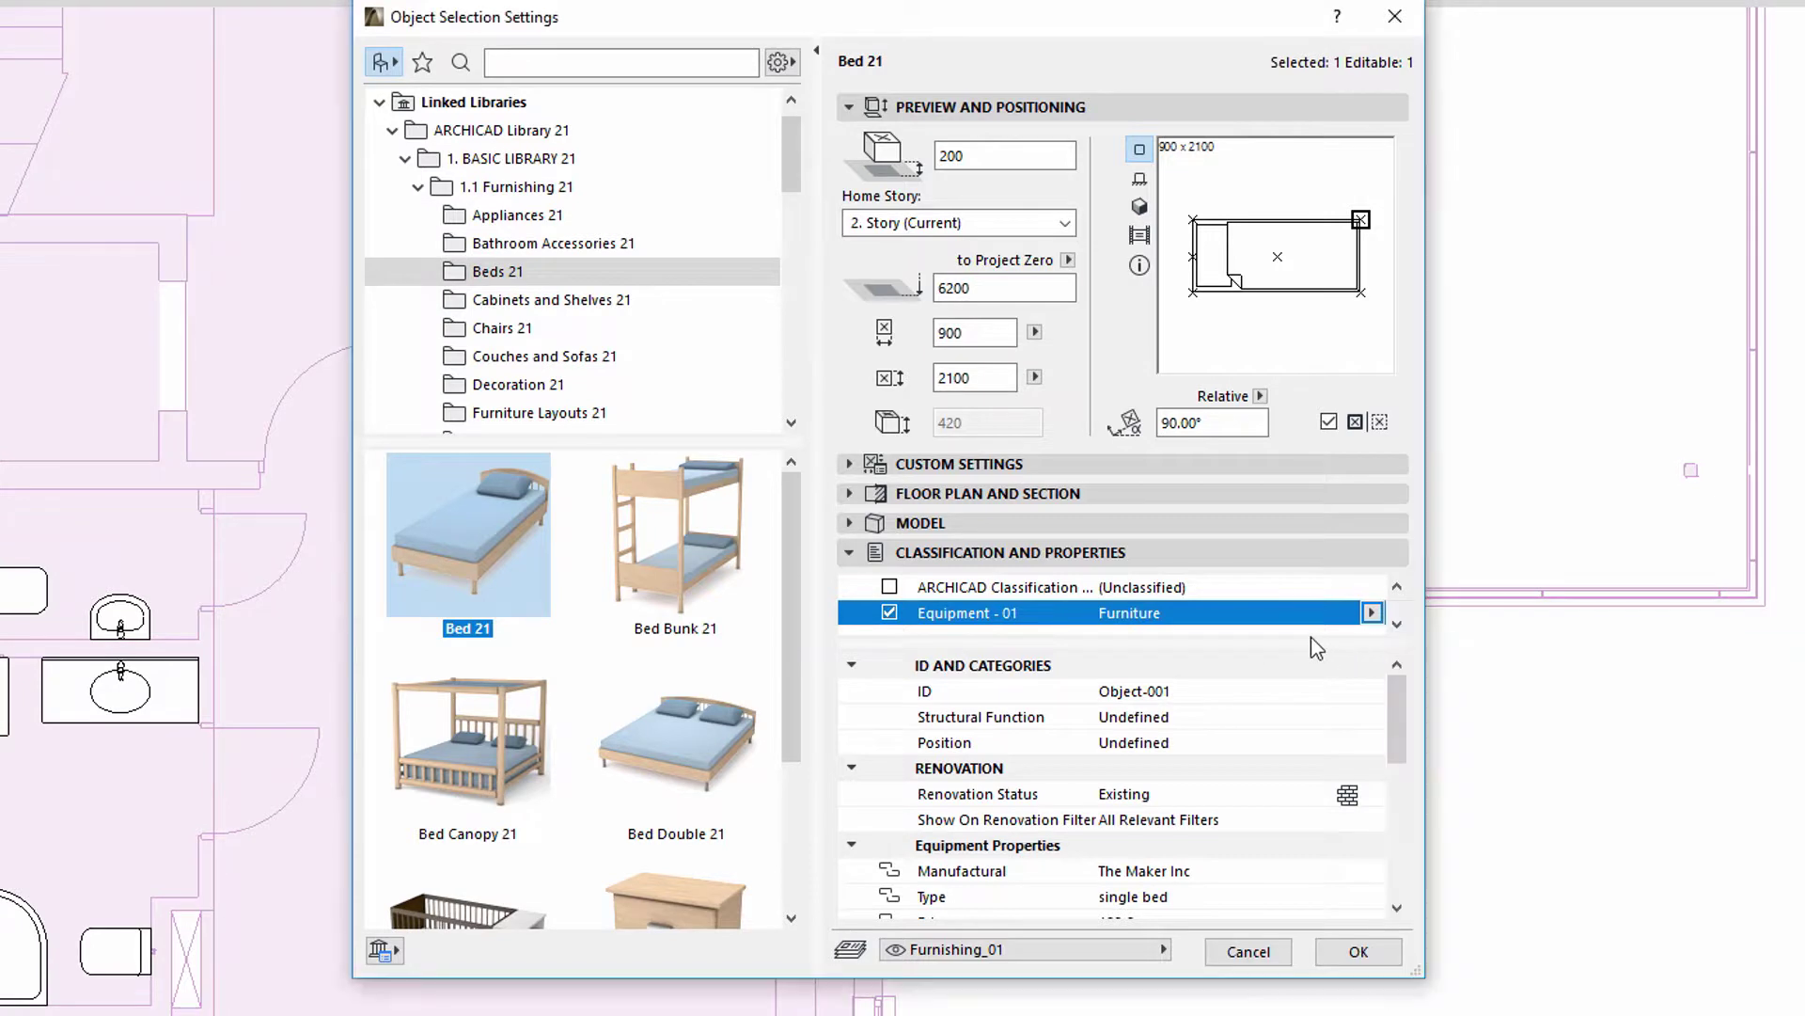
drag(1393, 685, 1393, 720)
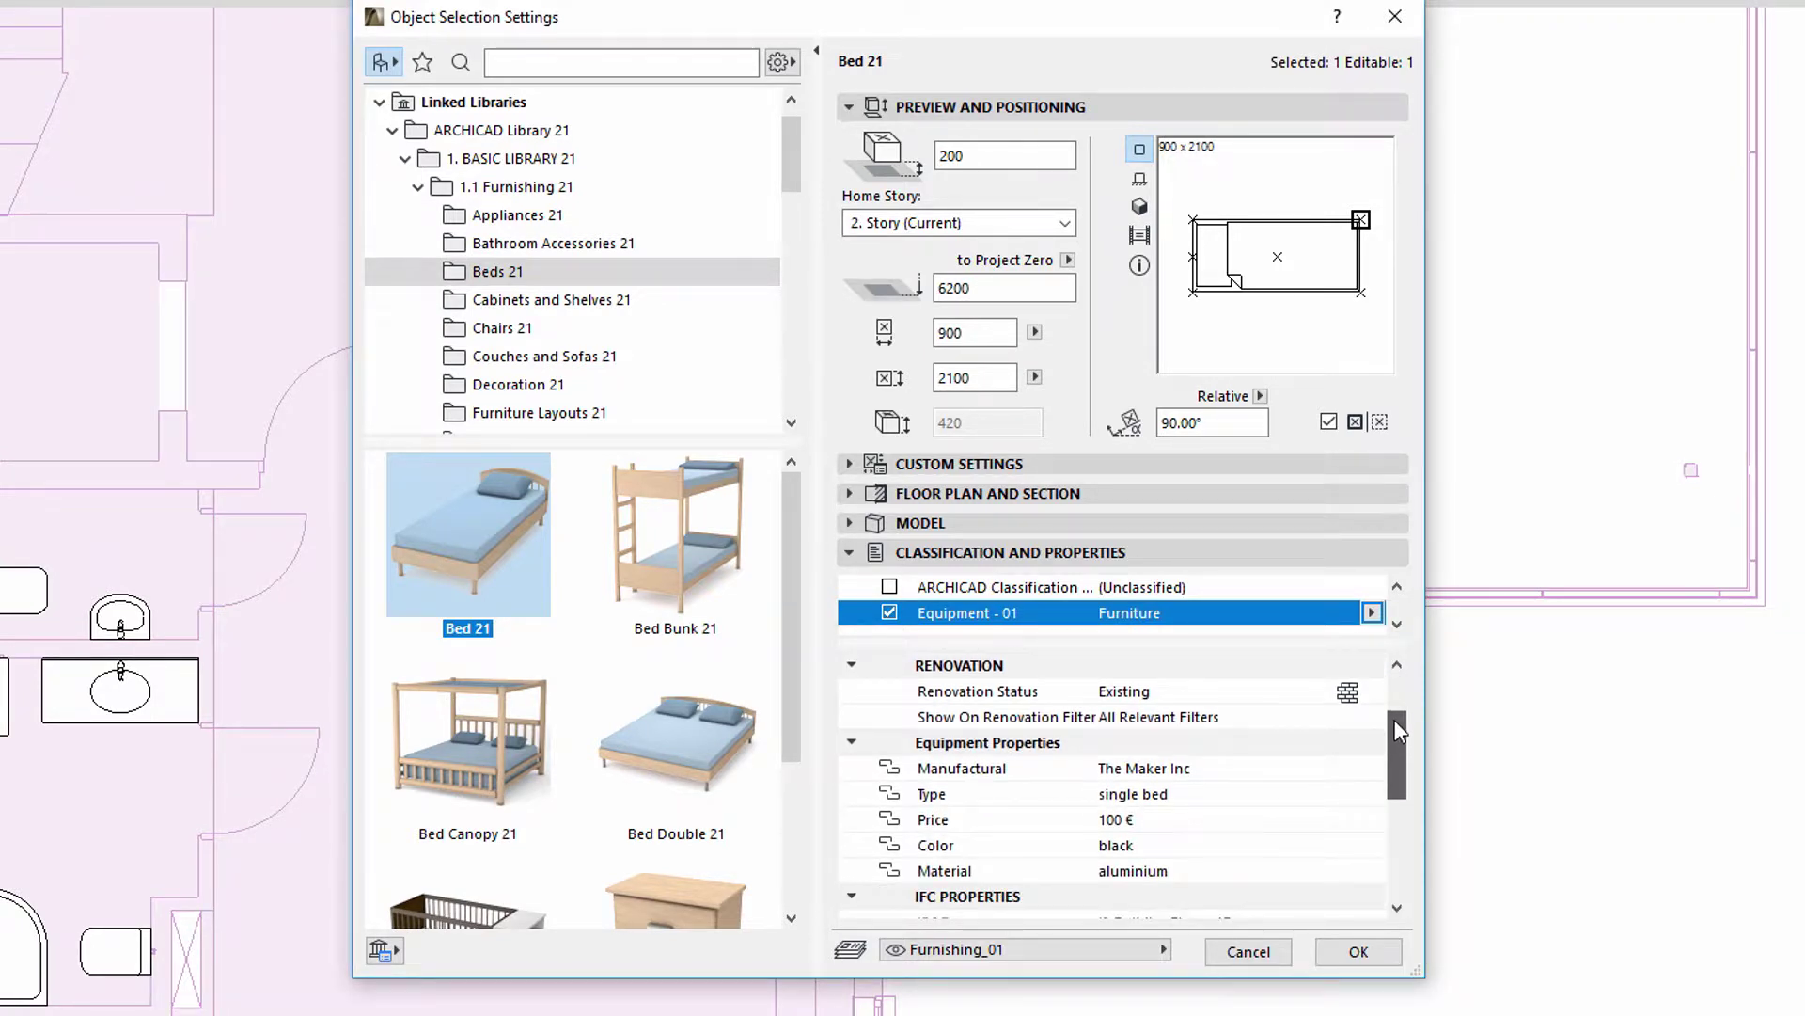
drag(1393, 720, 1395, 726)
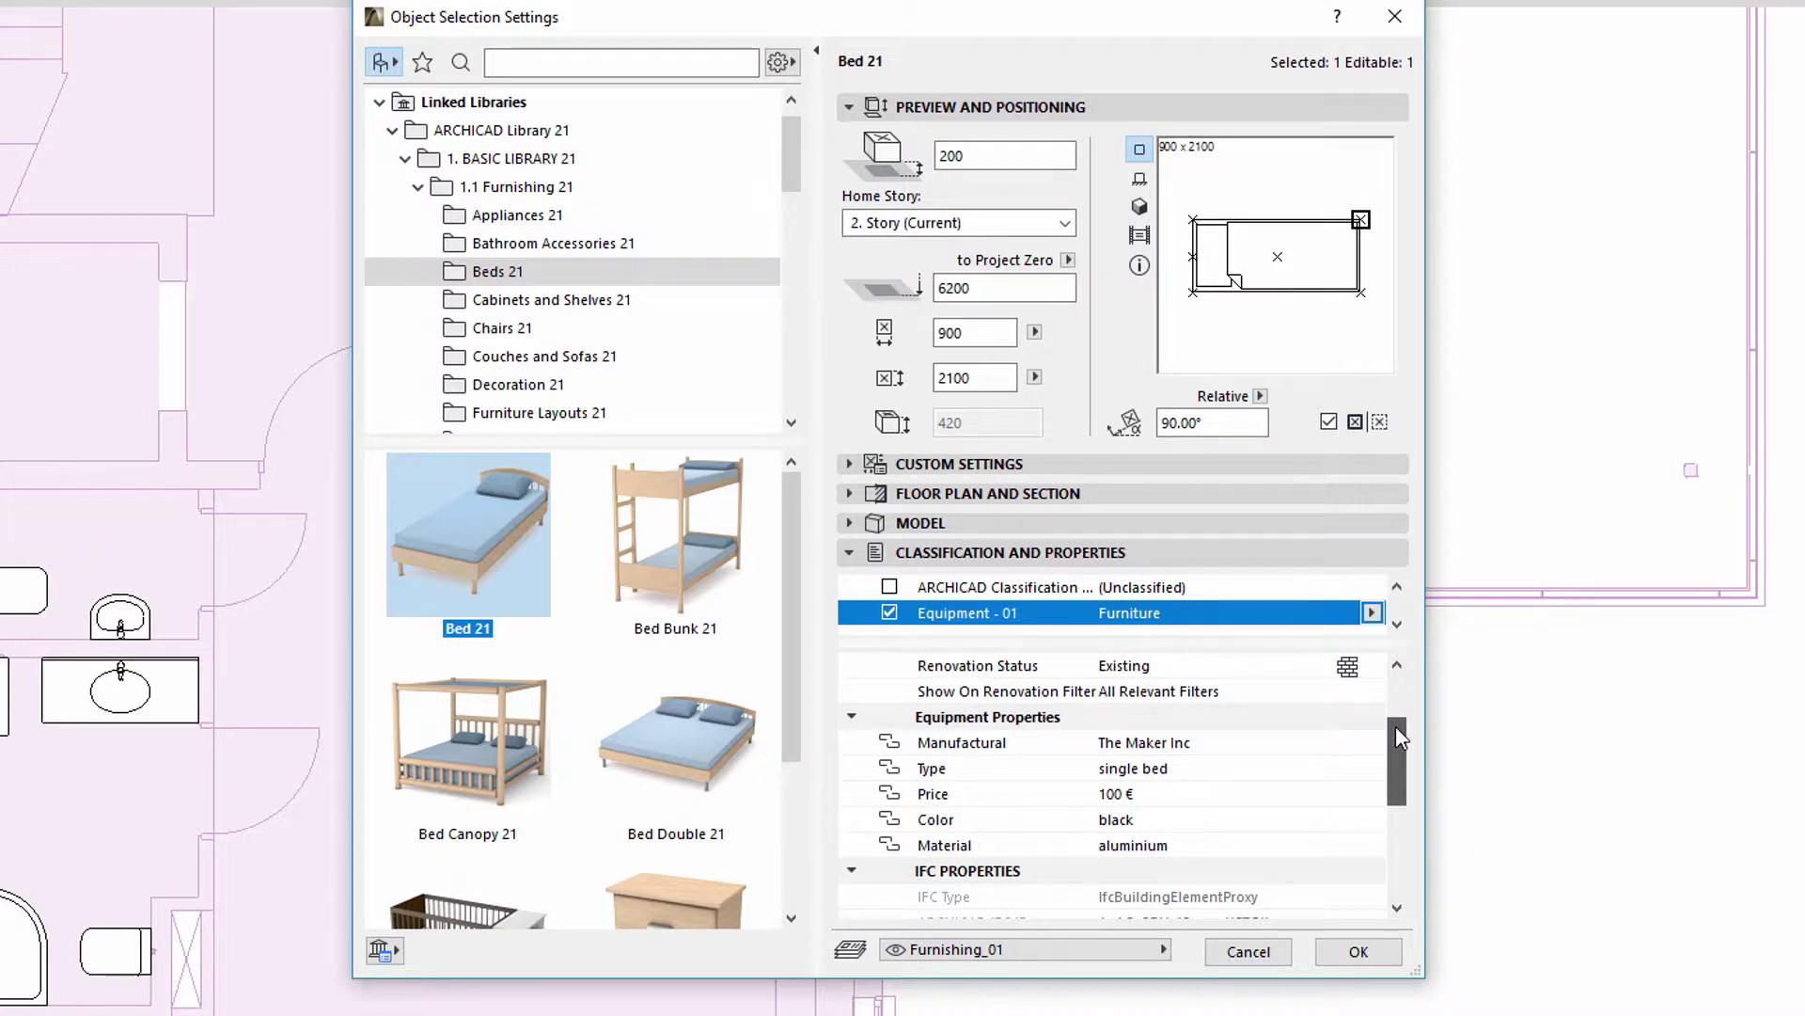
click(1296, 742)
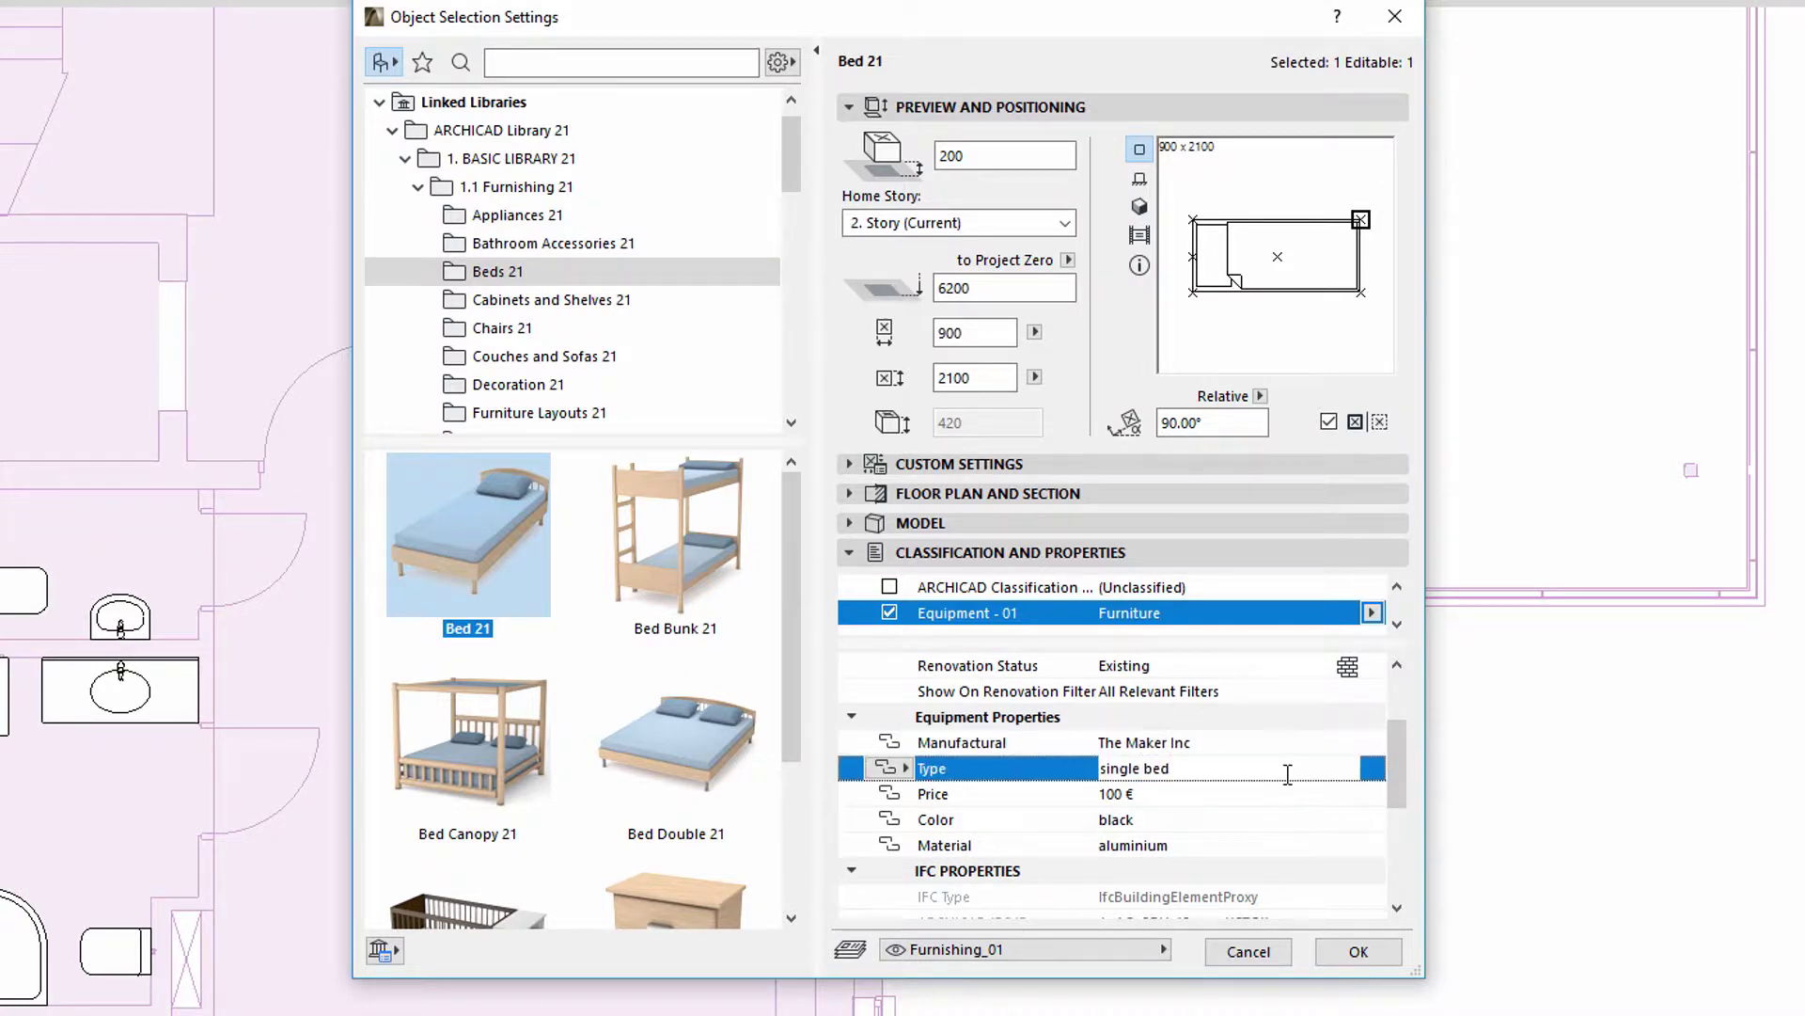
click(1282, 801)
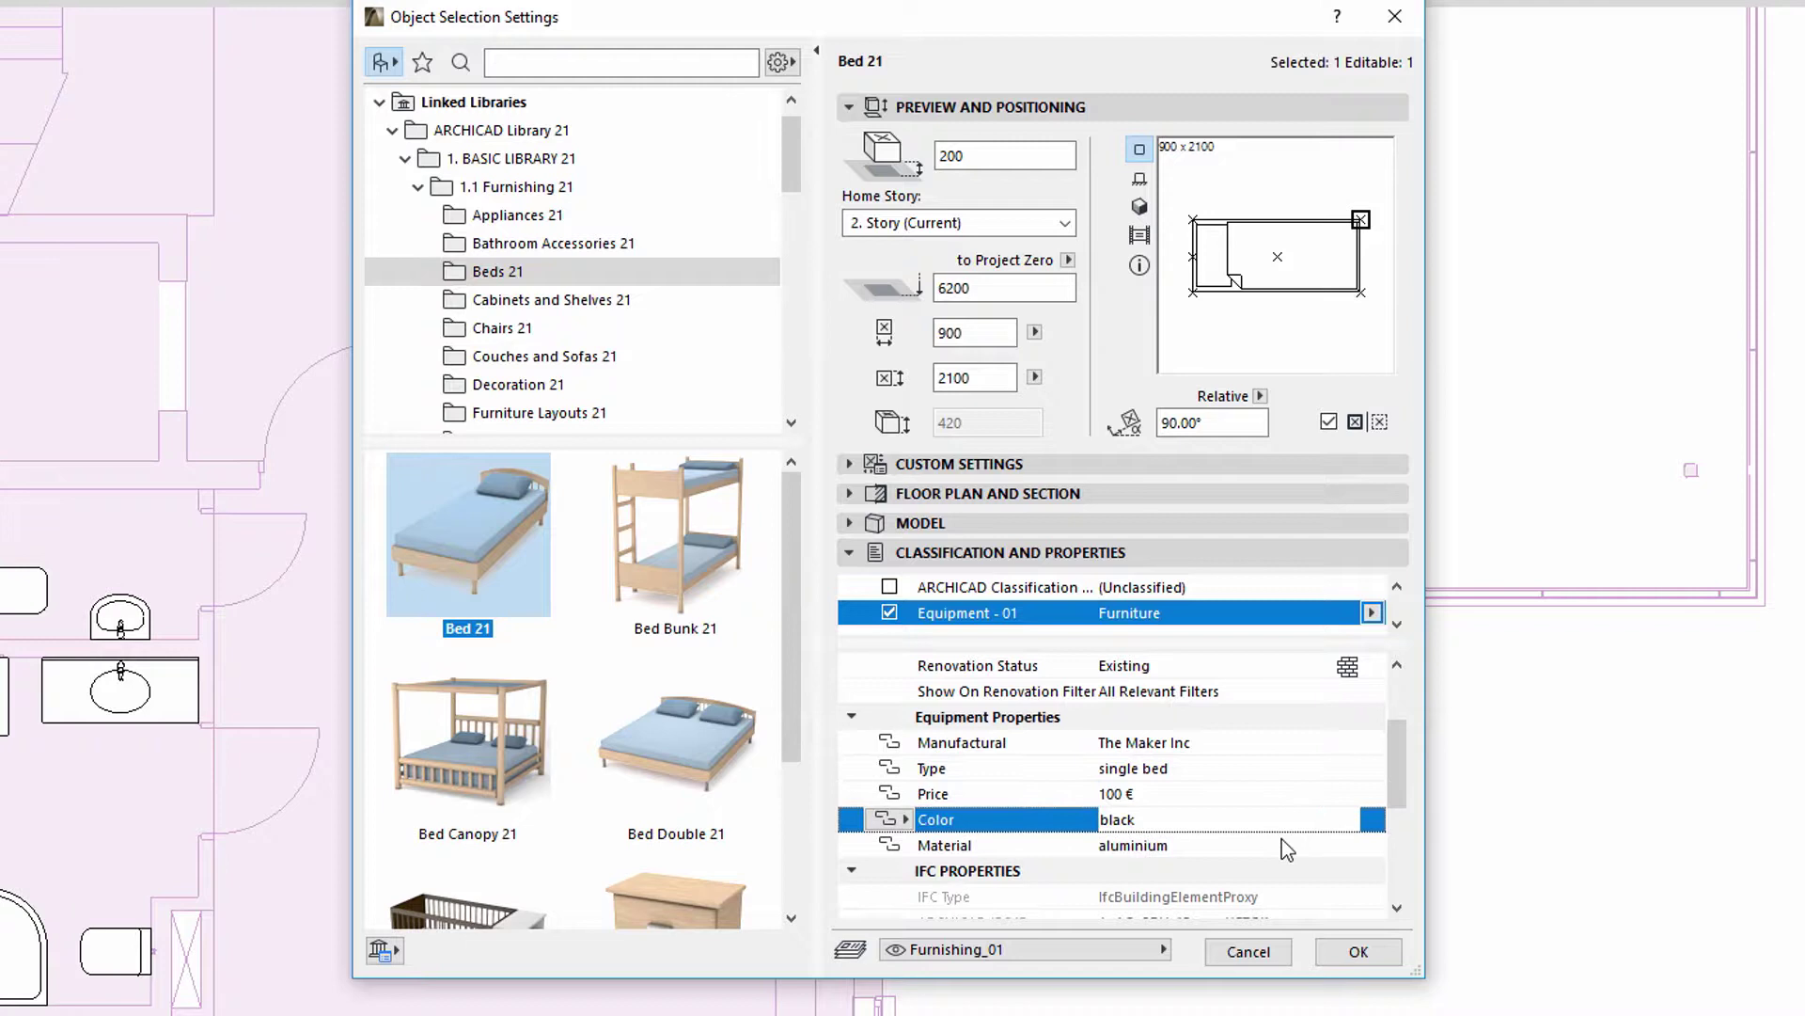
click(1282, 844)
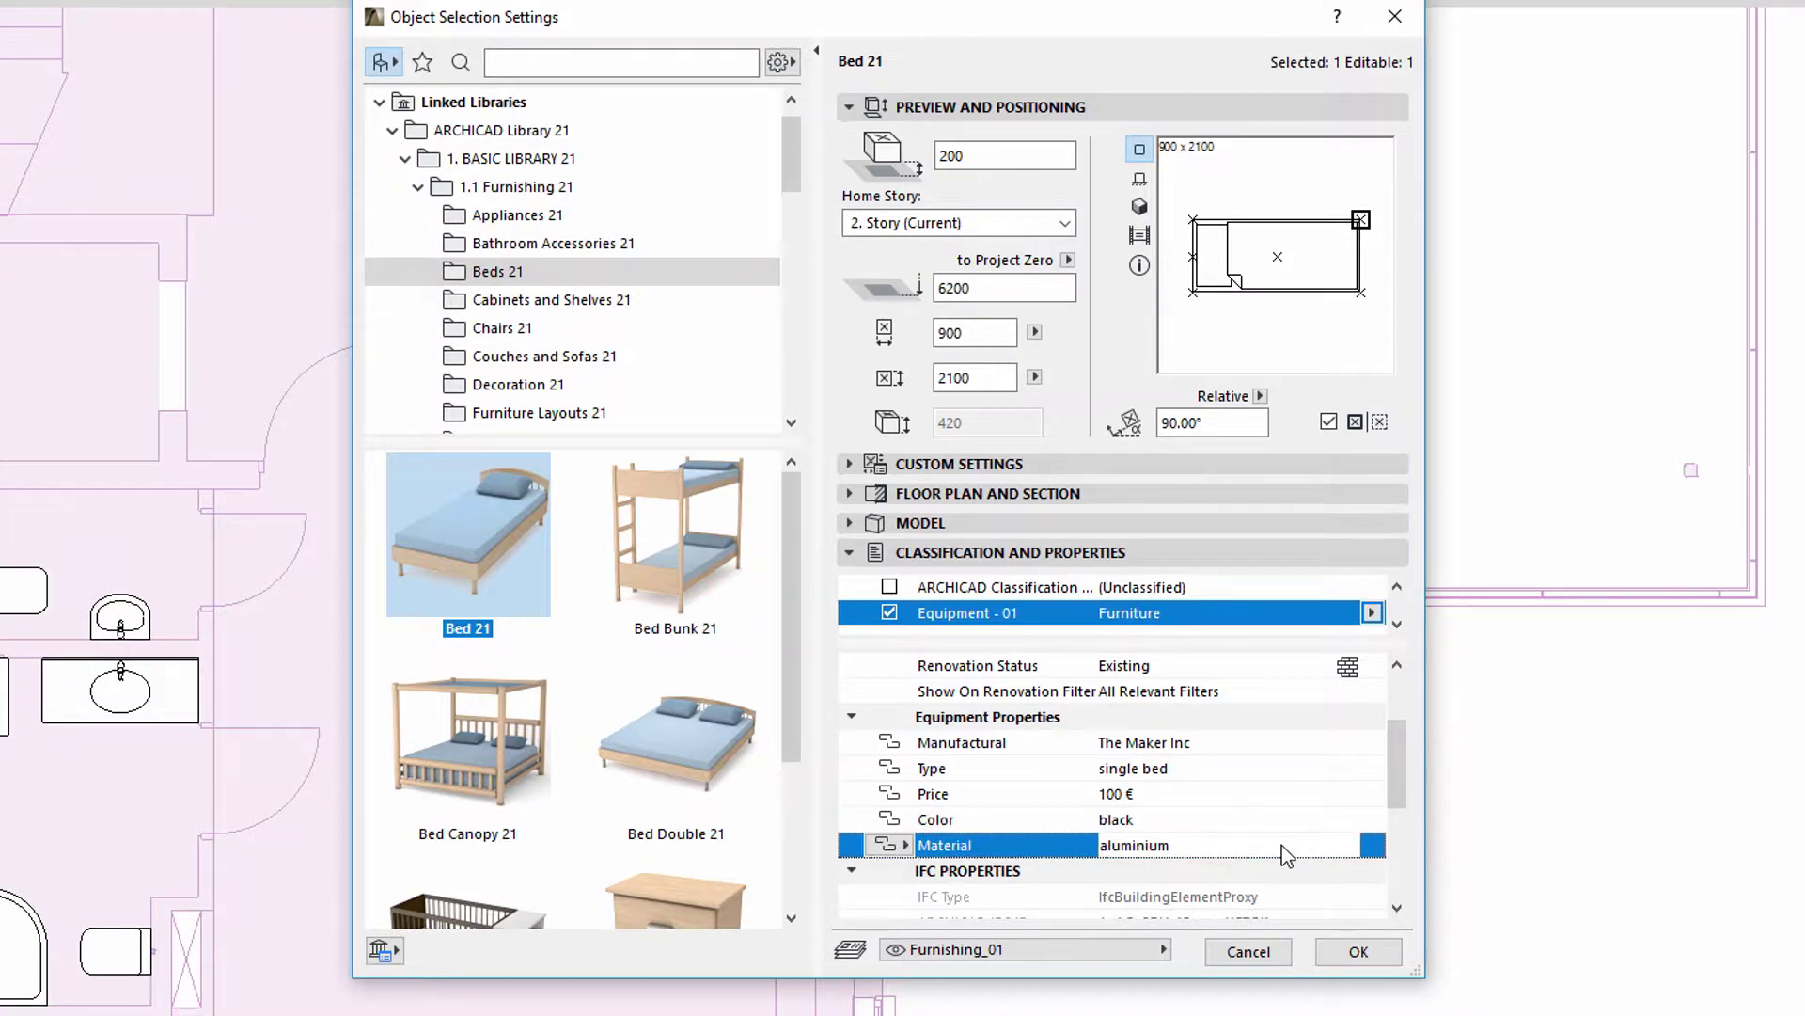
click(1348, 954)
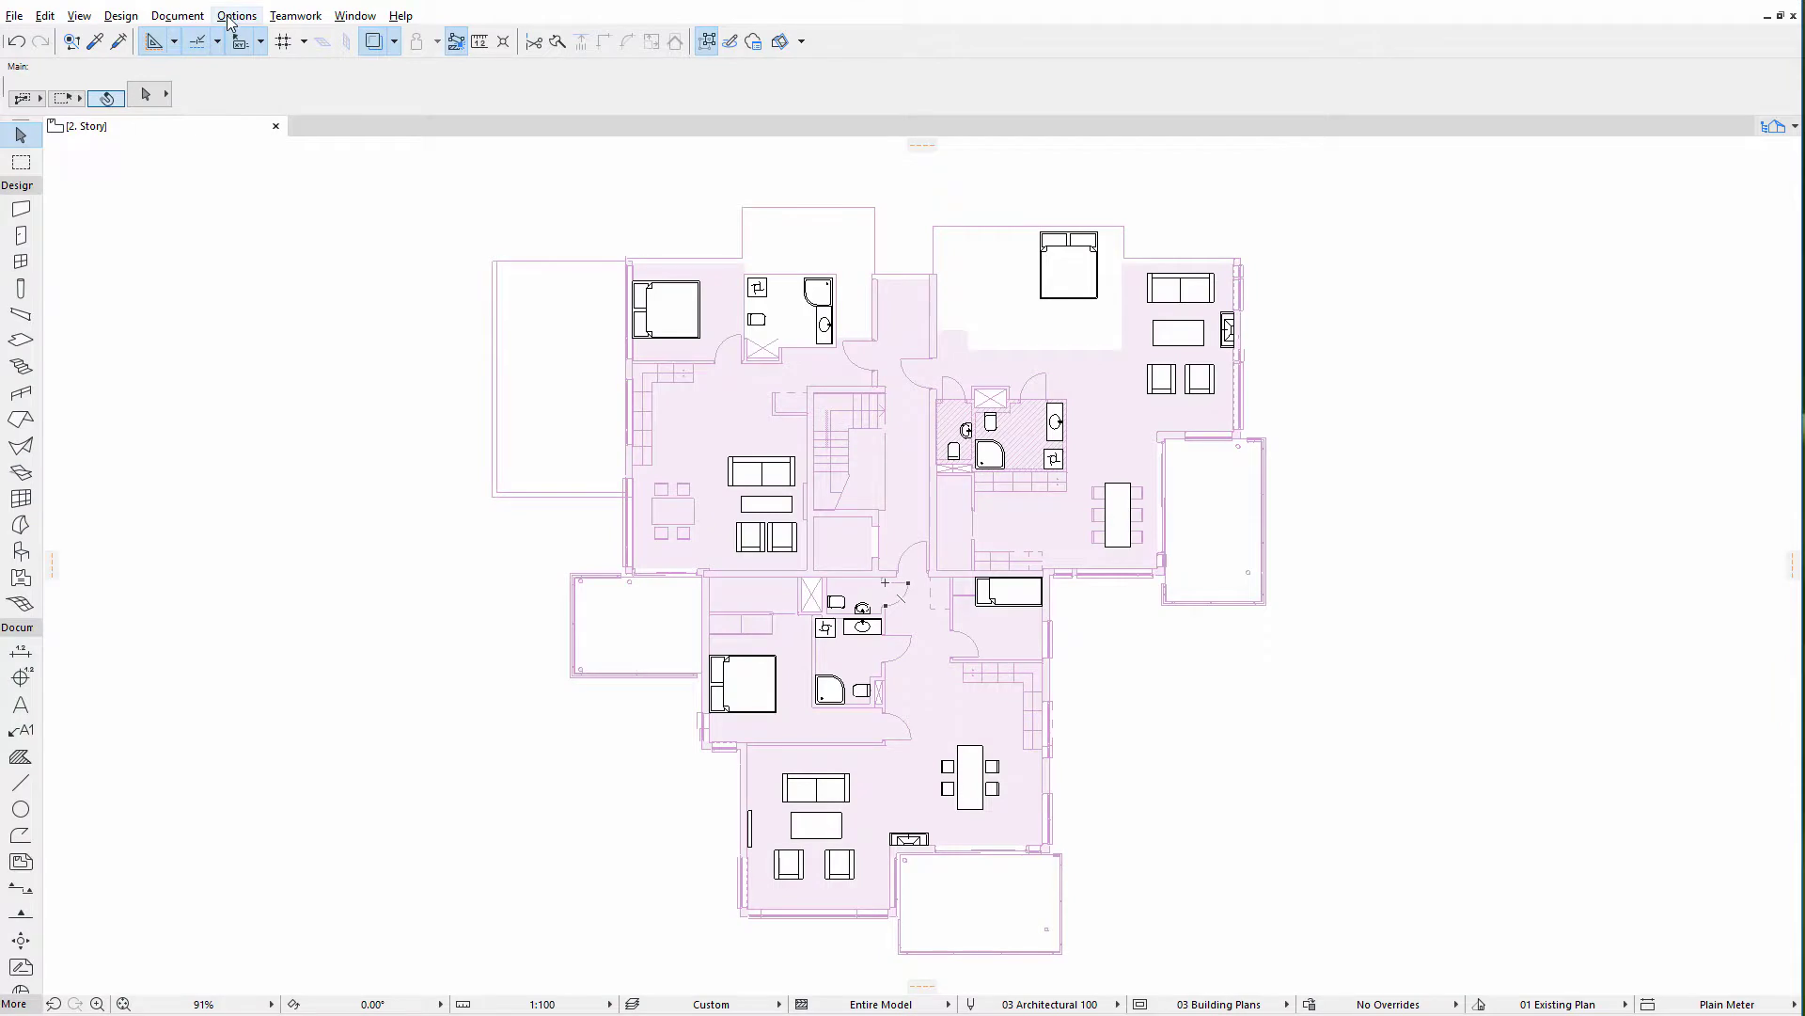
In the Classification Manager, inspect the Furniture, Sanitary and MEP classes under Equipment - 01
click(236, 16)
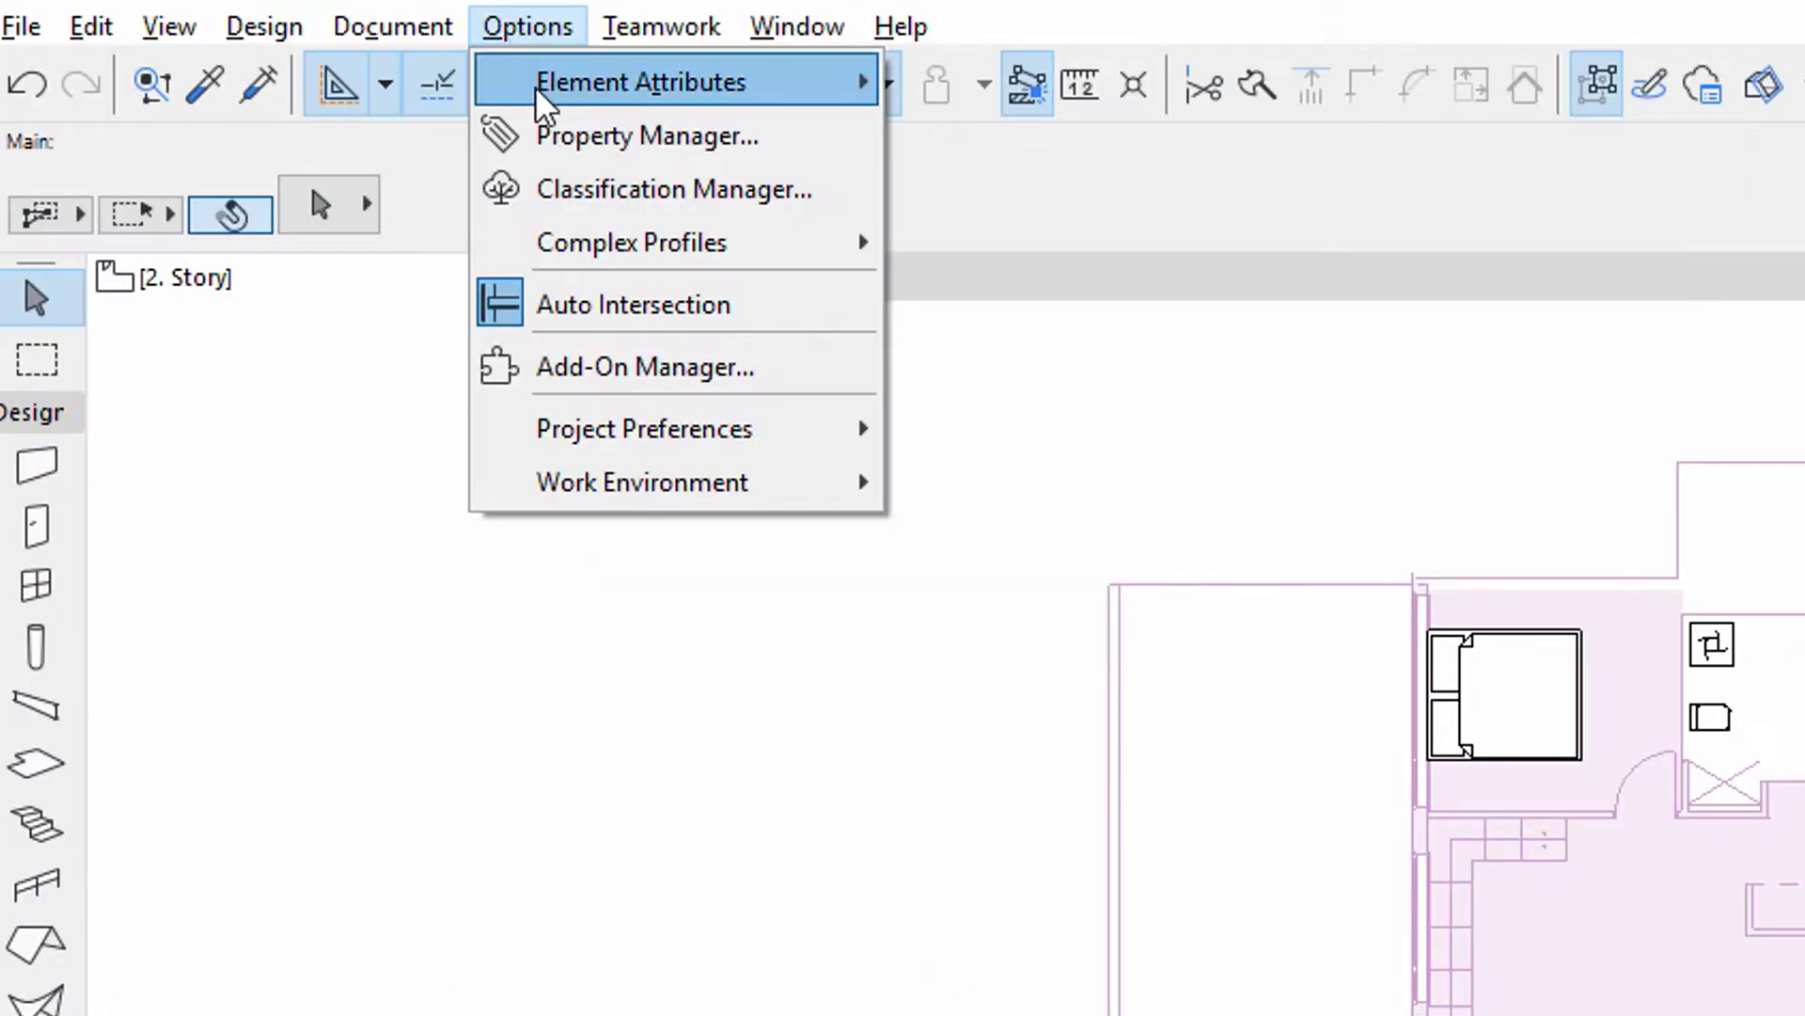
click(572, 193)
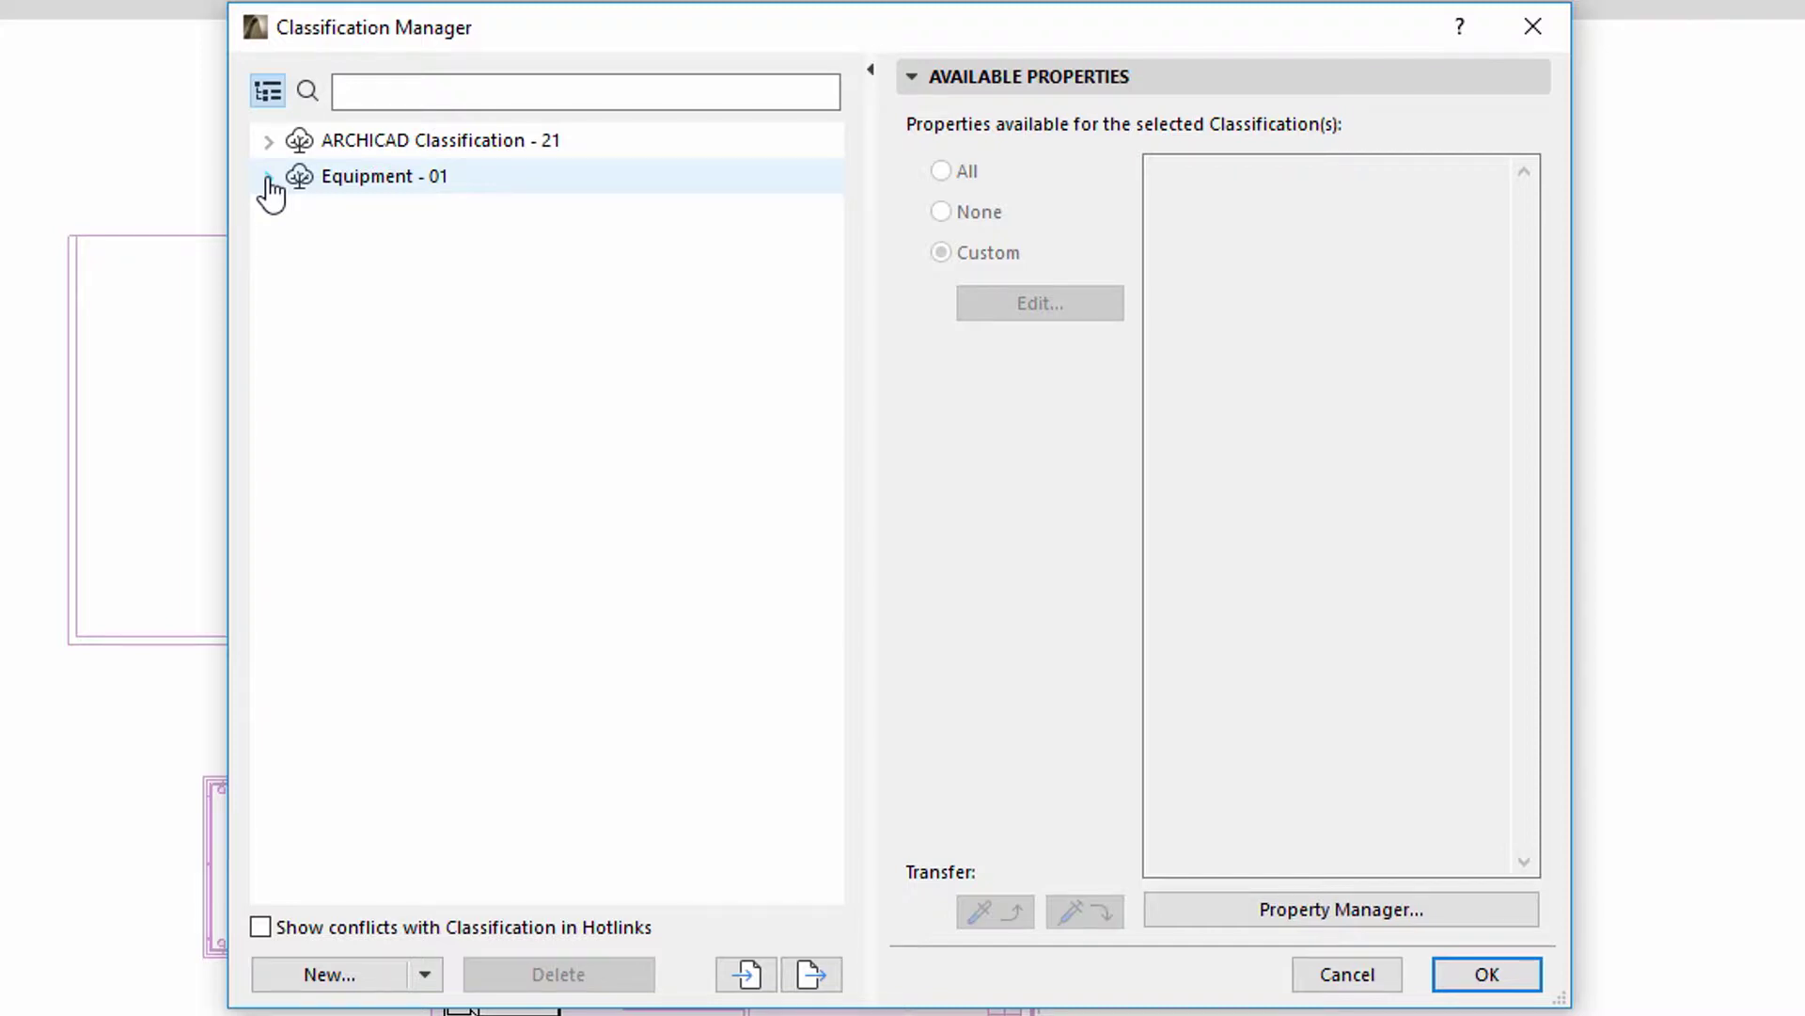
click(267, 175)
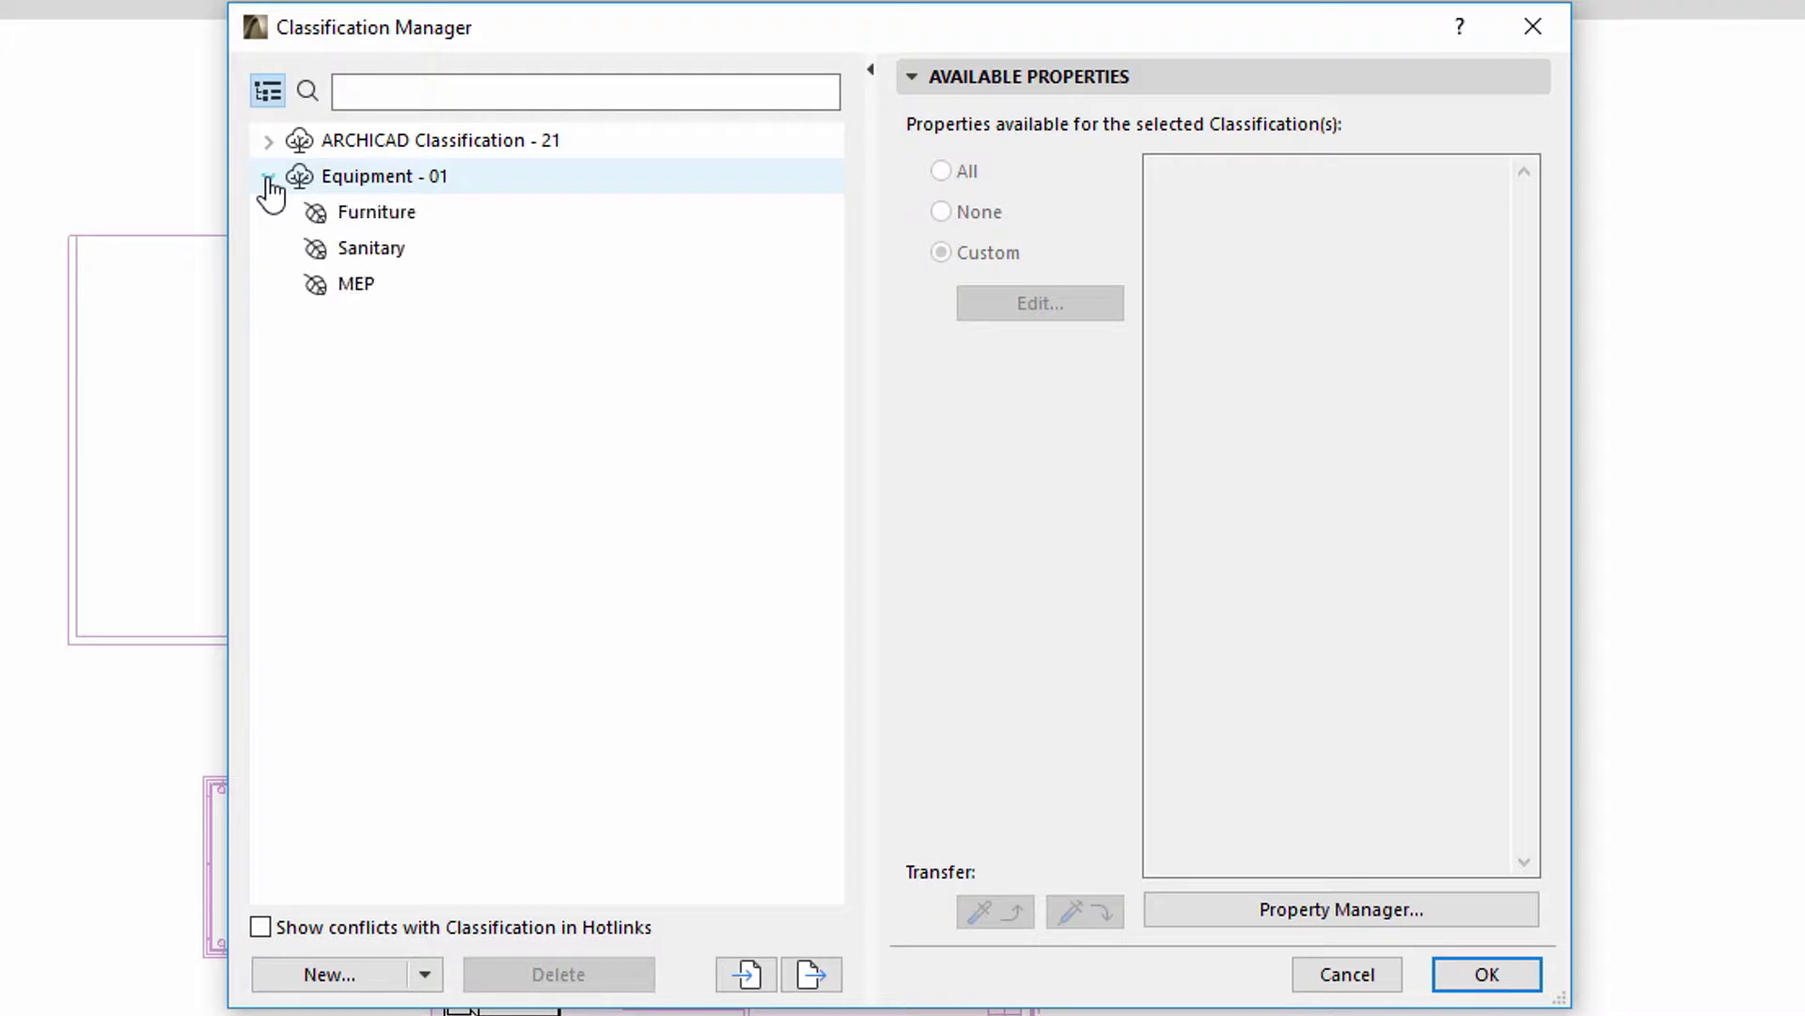
click(343, 215)
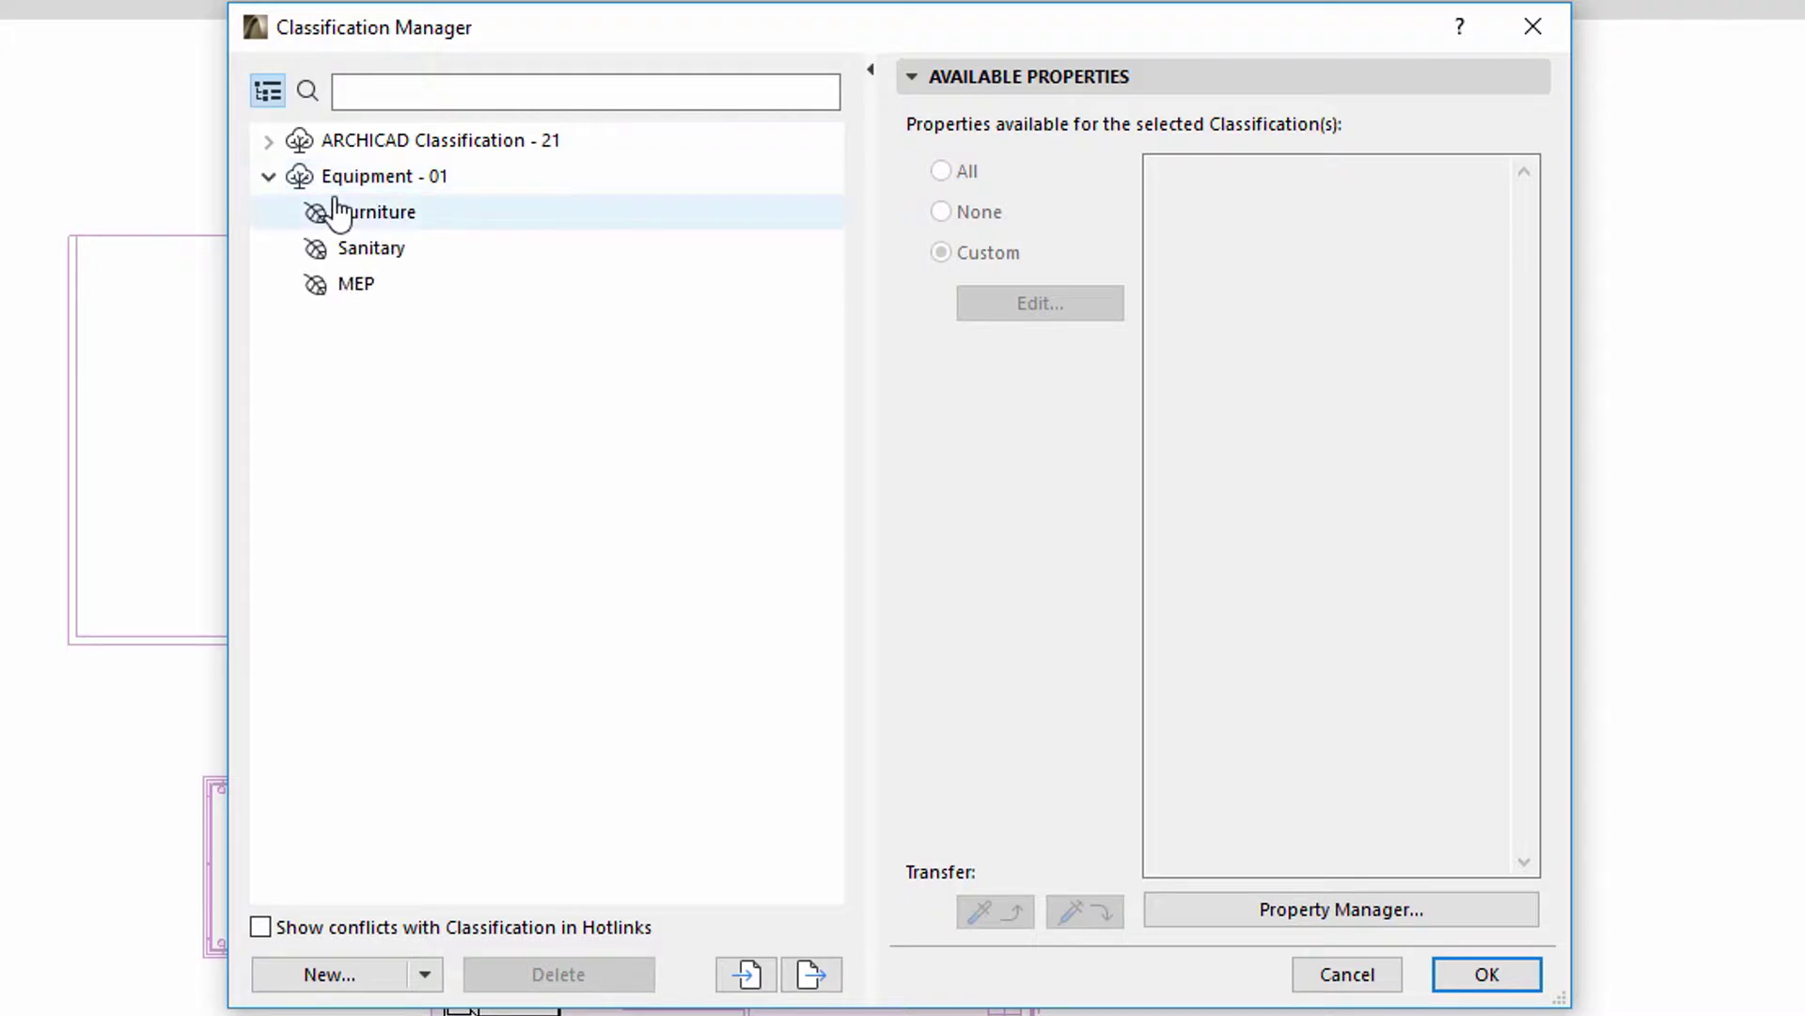
click(354, 248)
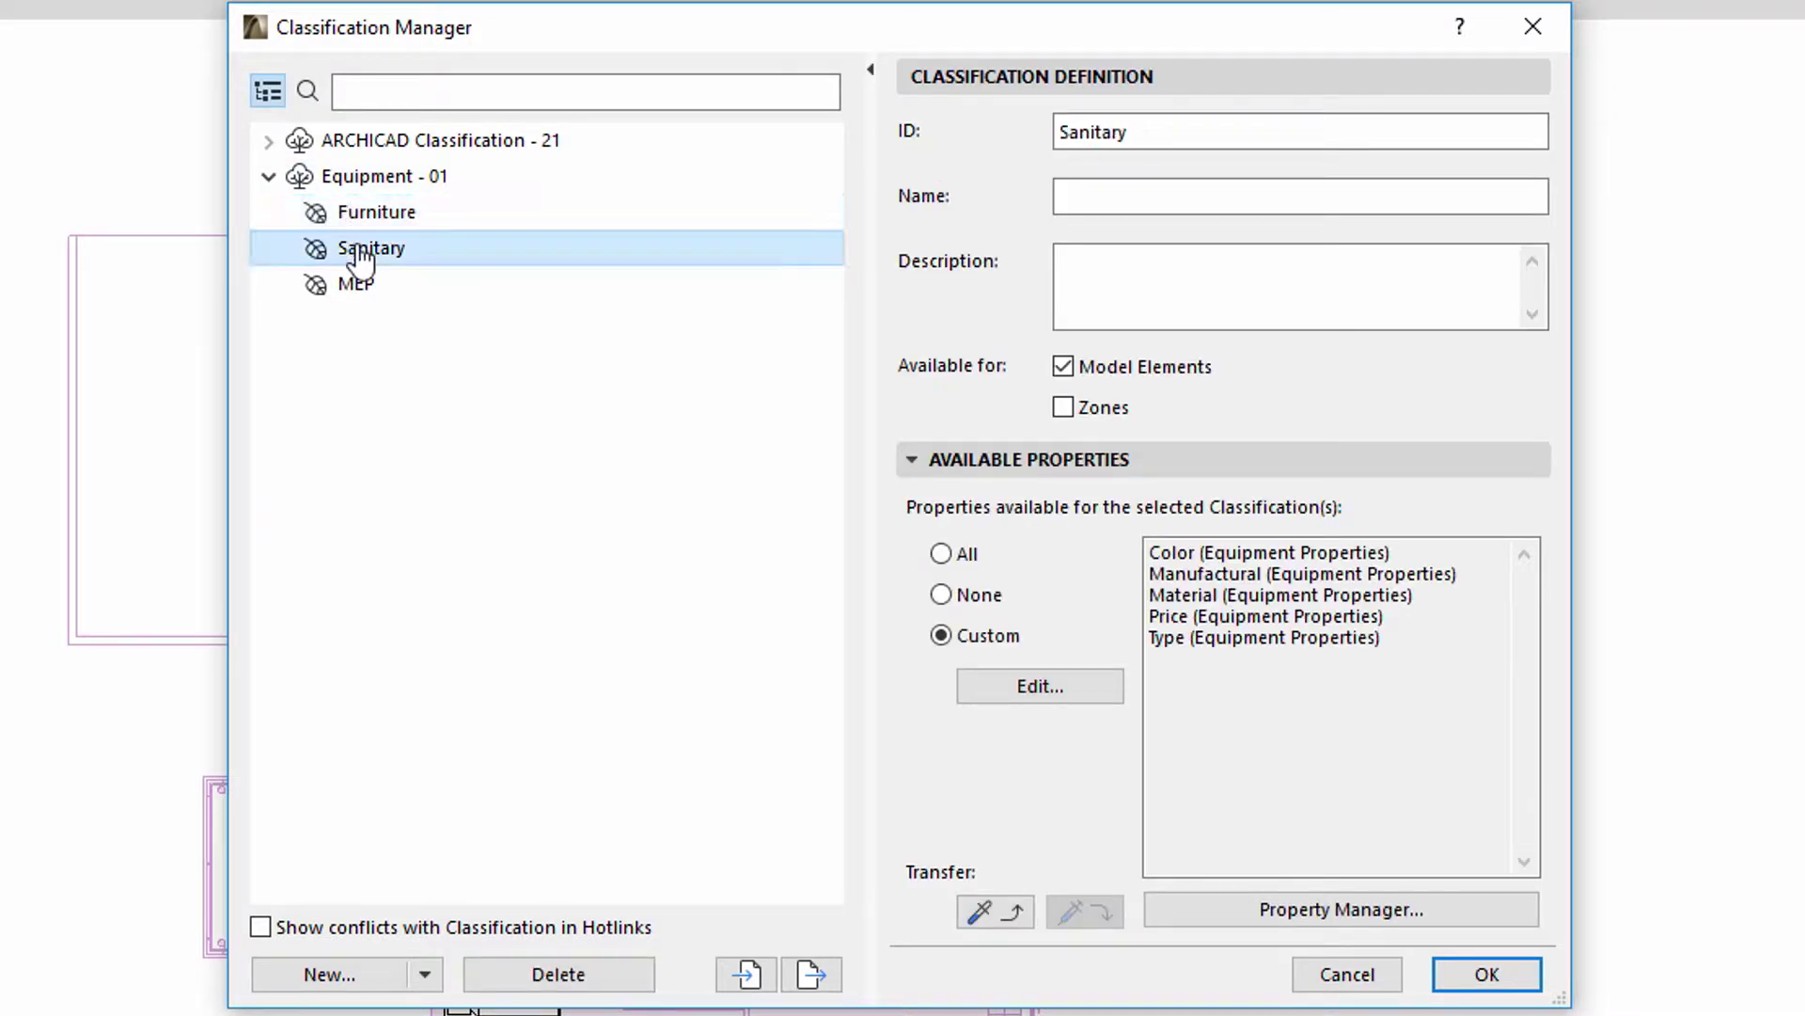
click(356, 287)
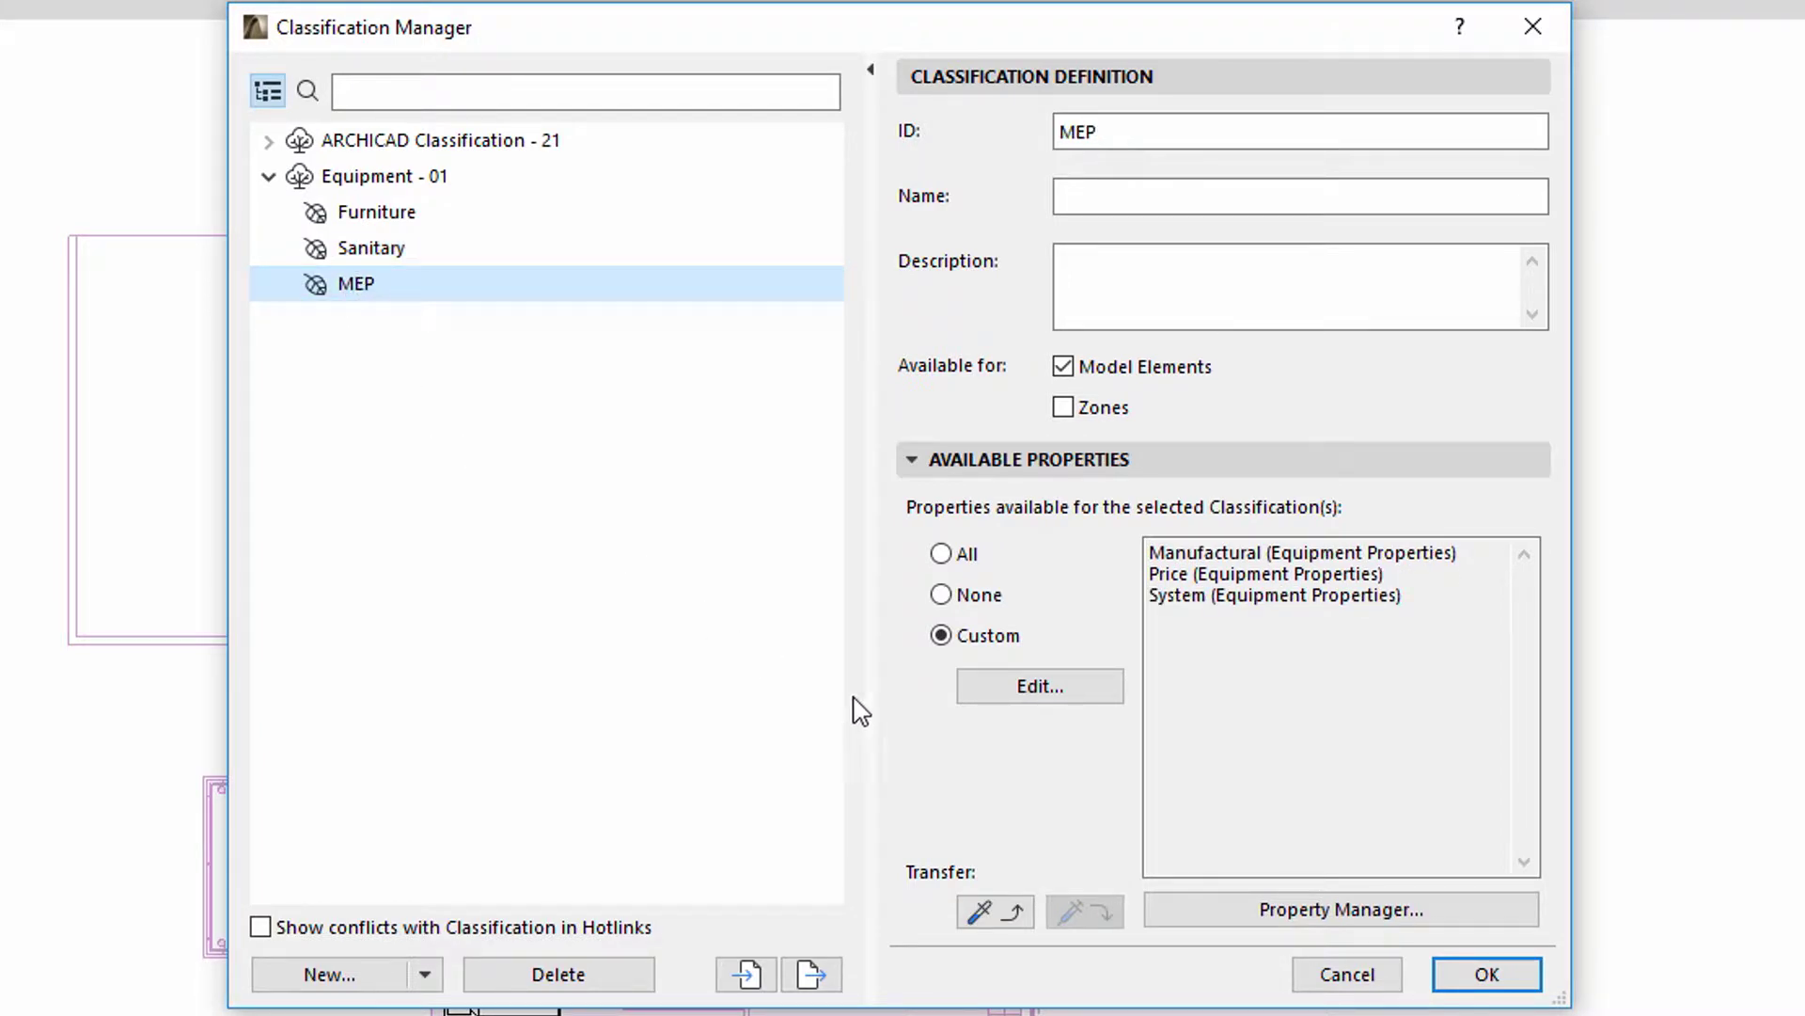
click(1236, 910)
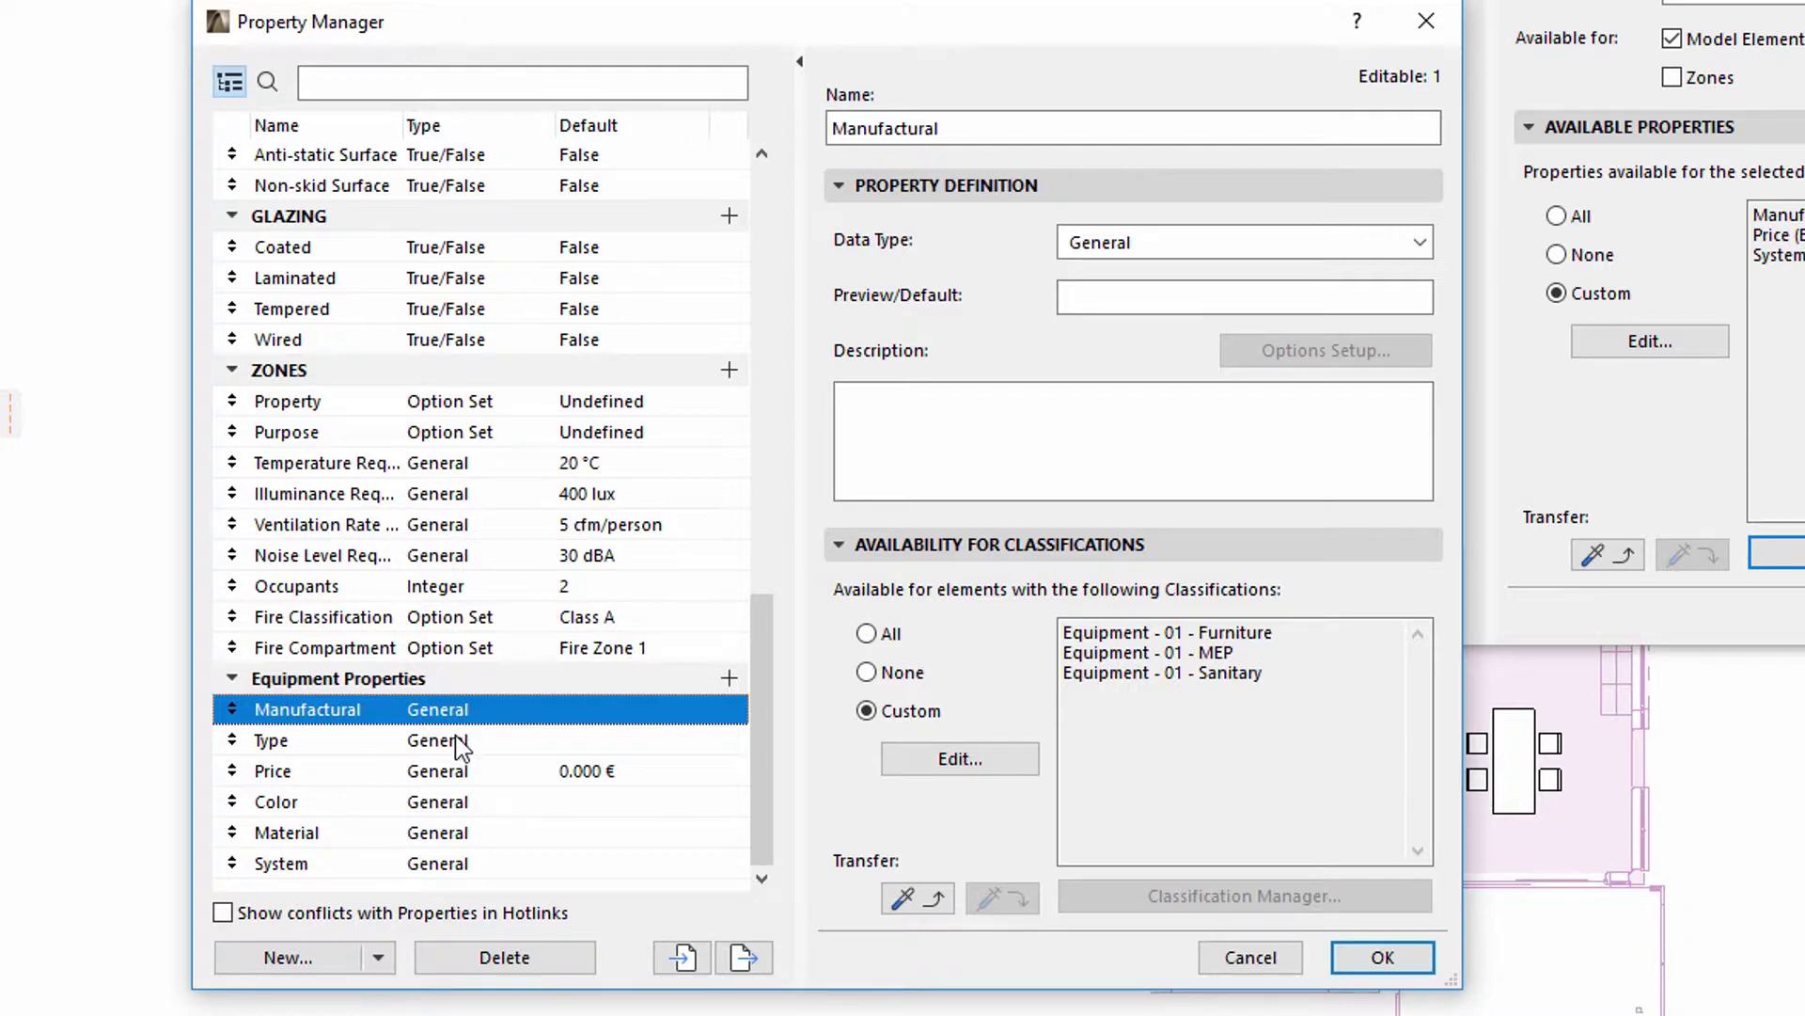
click(456, 741)
click(452, 773)
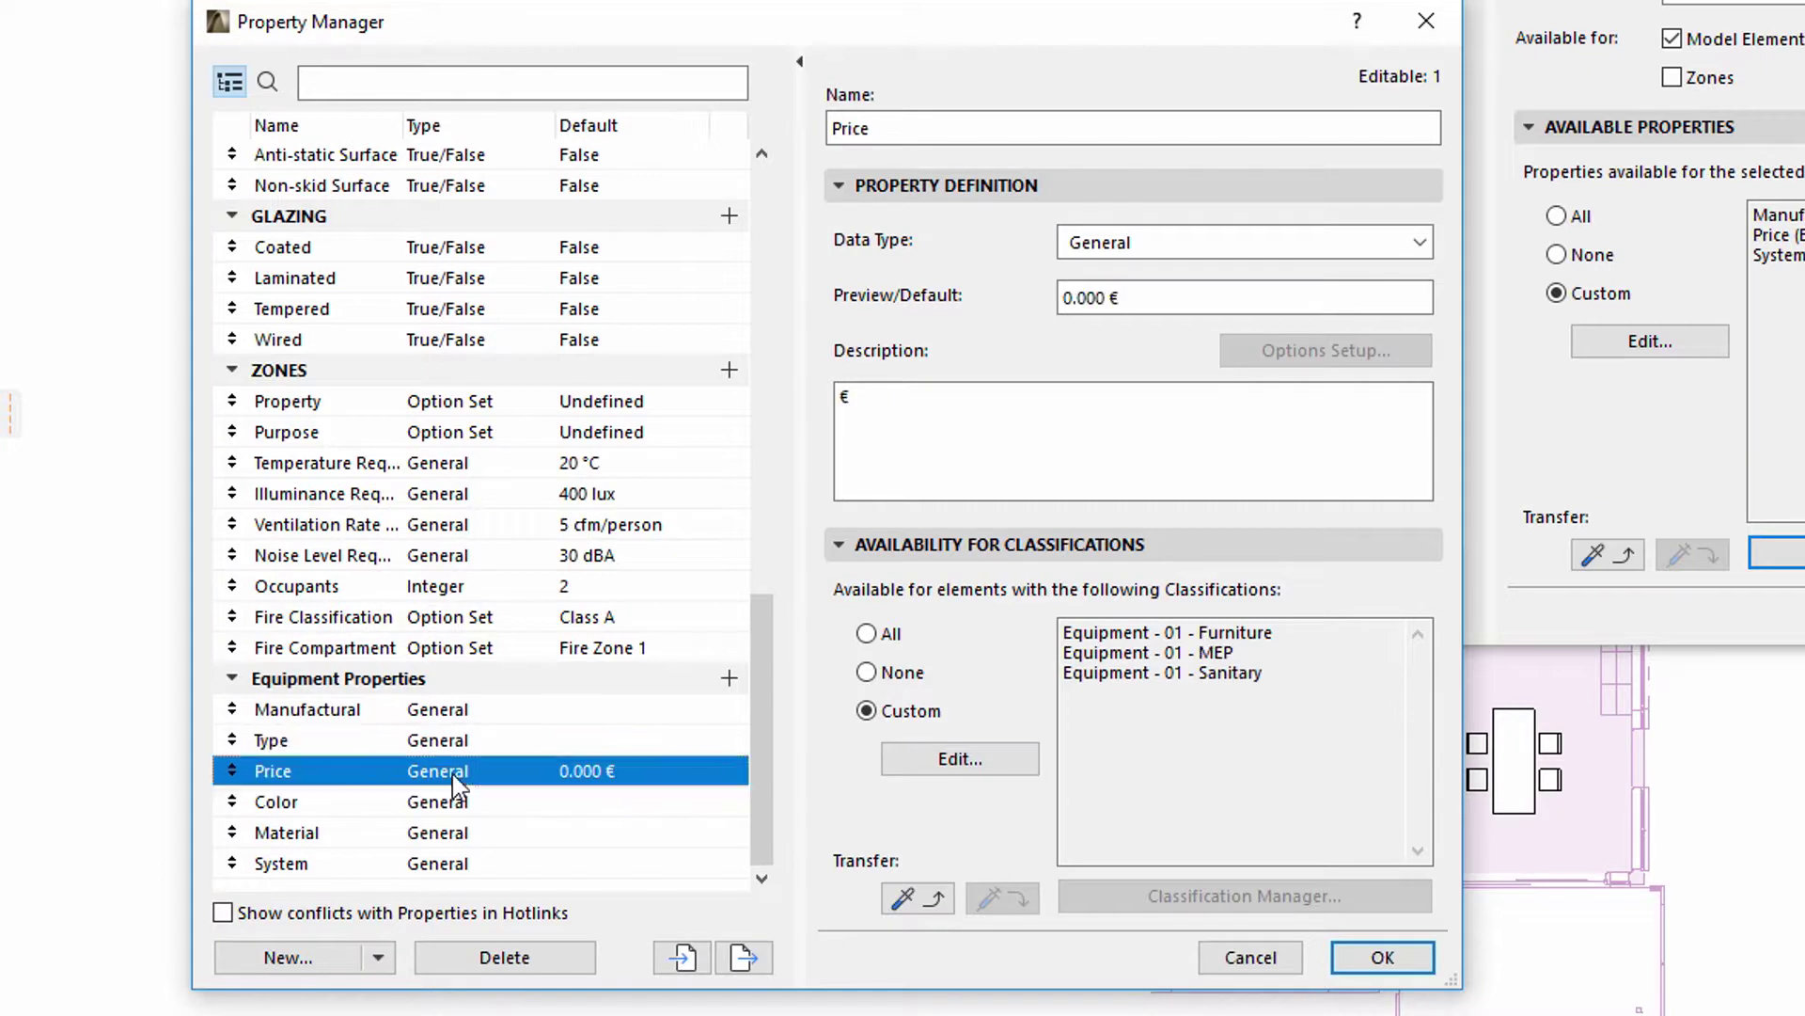
click(449, 802)
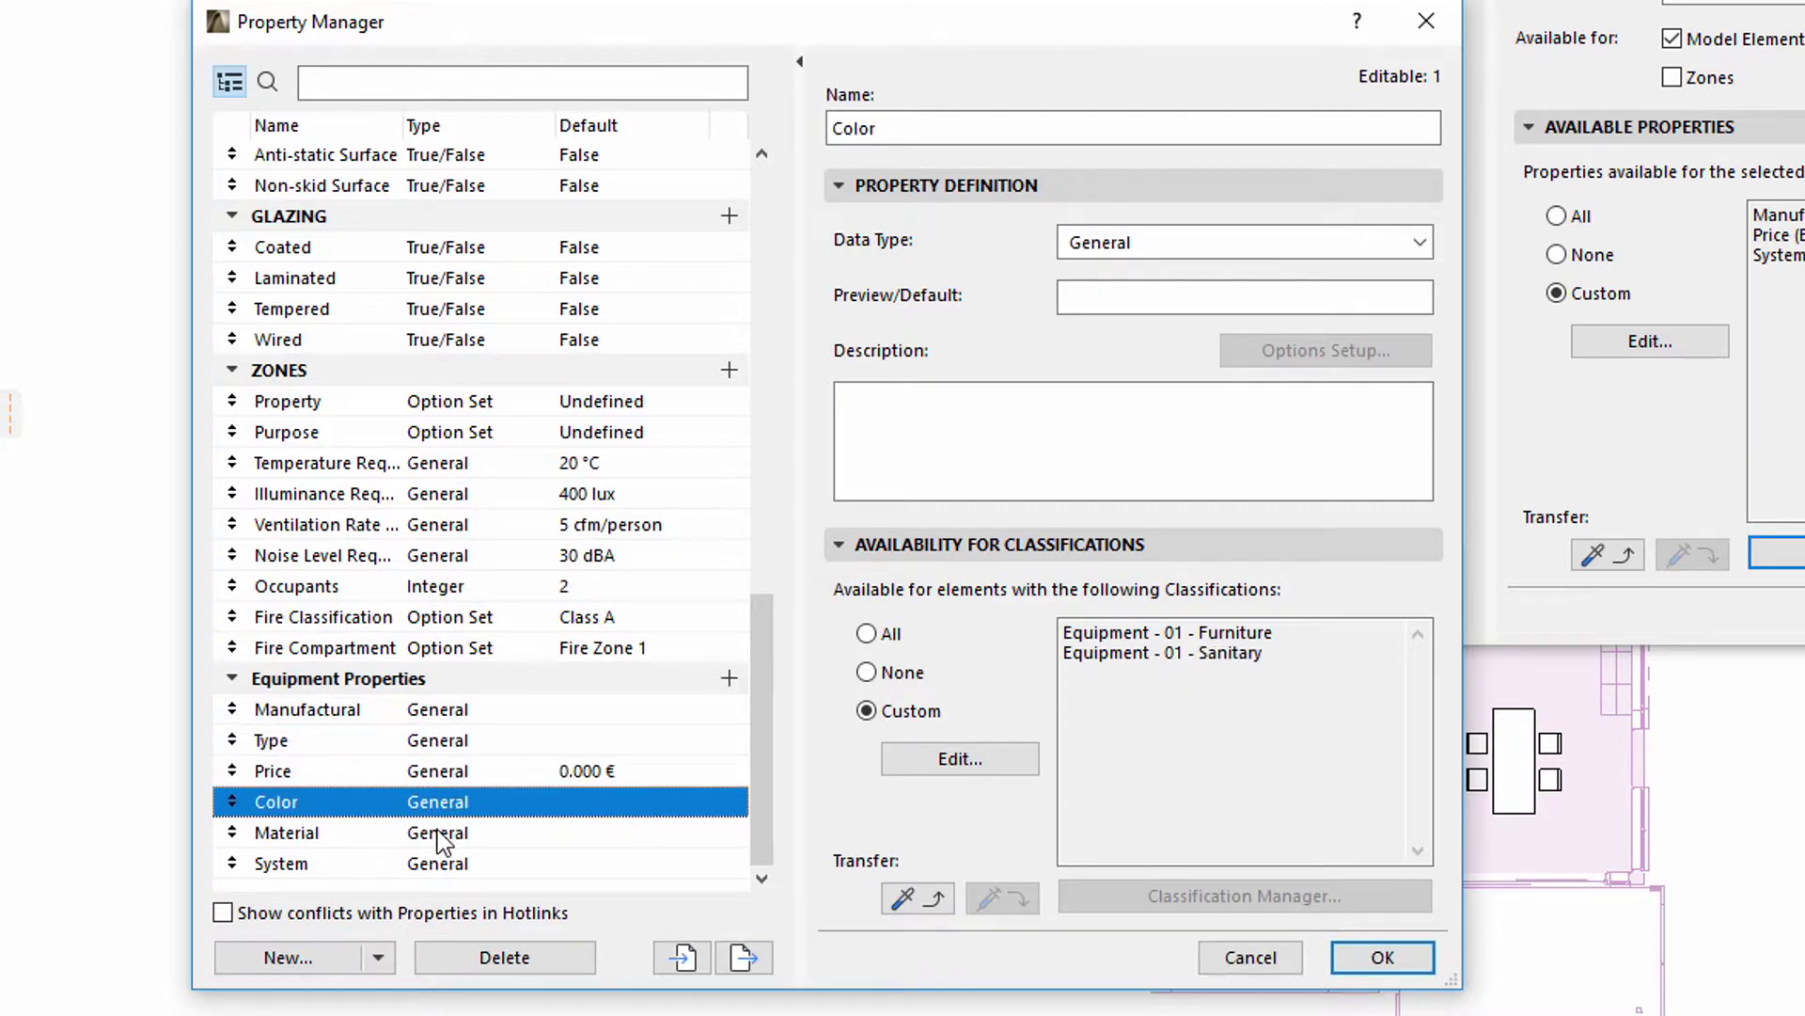
click(440, 836)
click(434, 863)
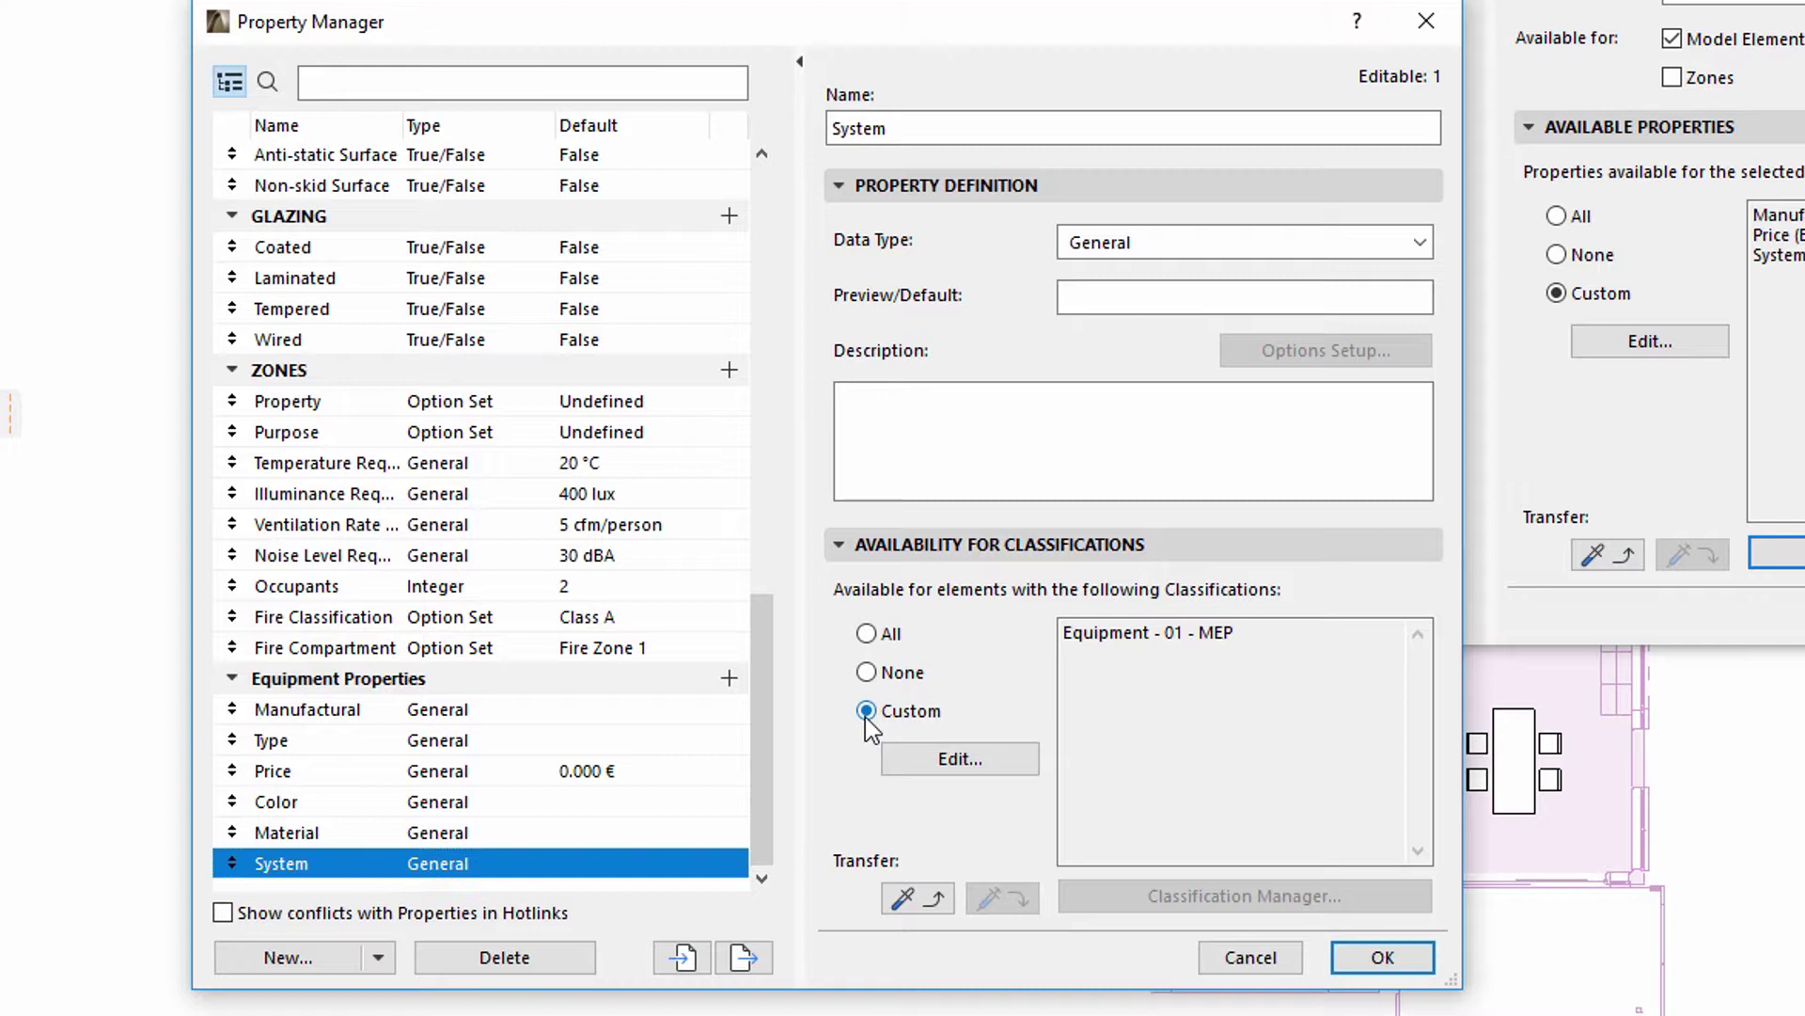
click(895, 756)
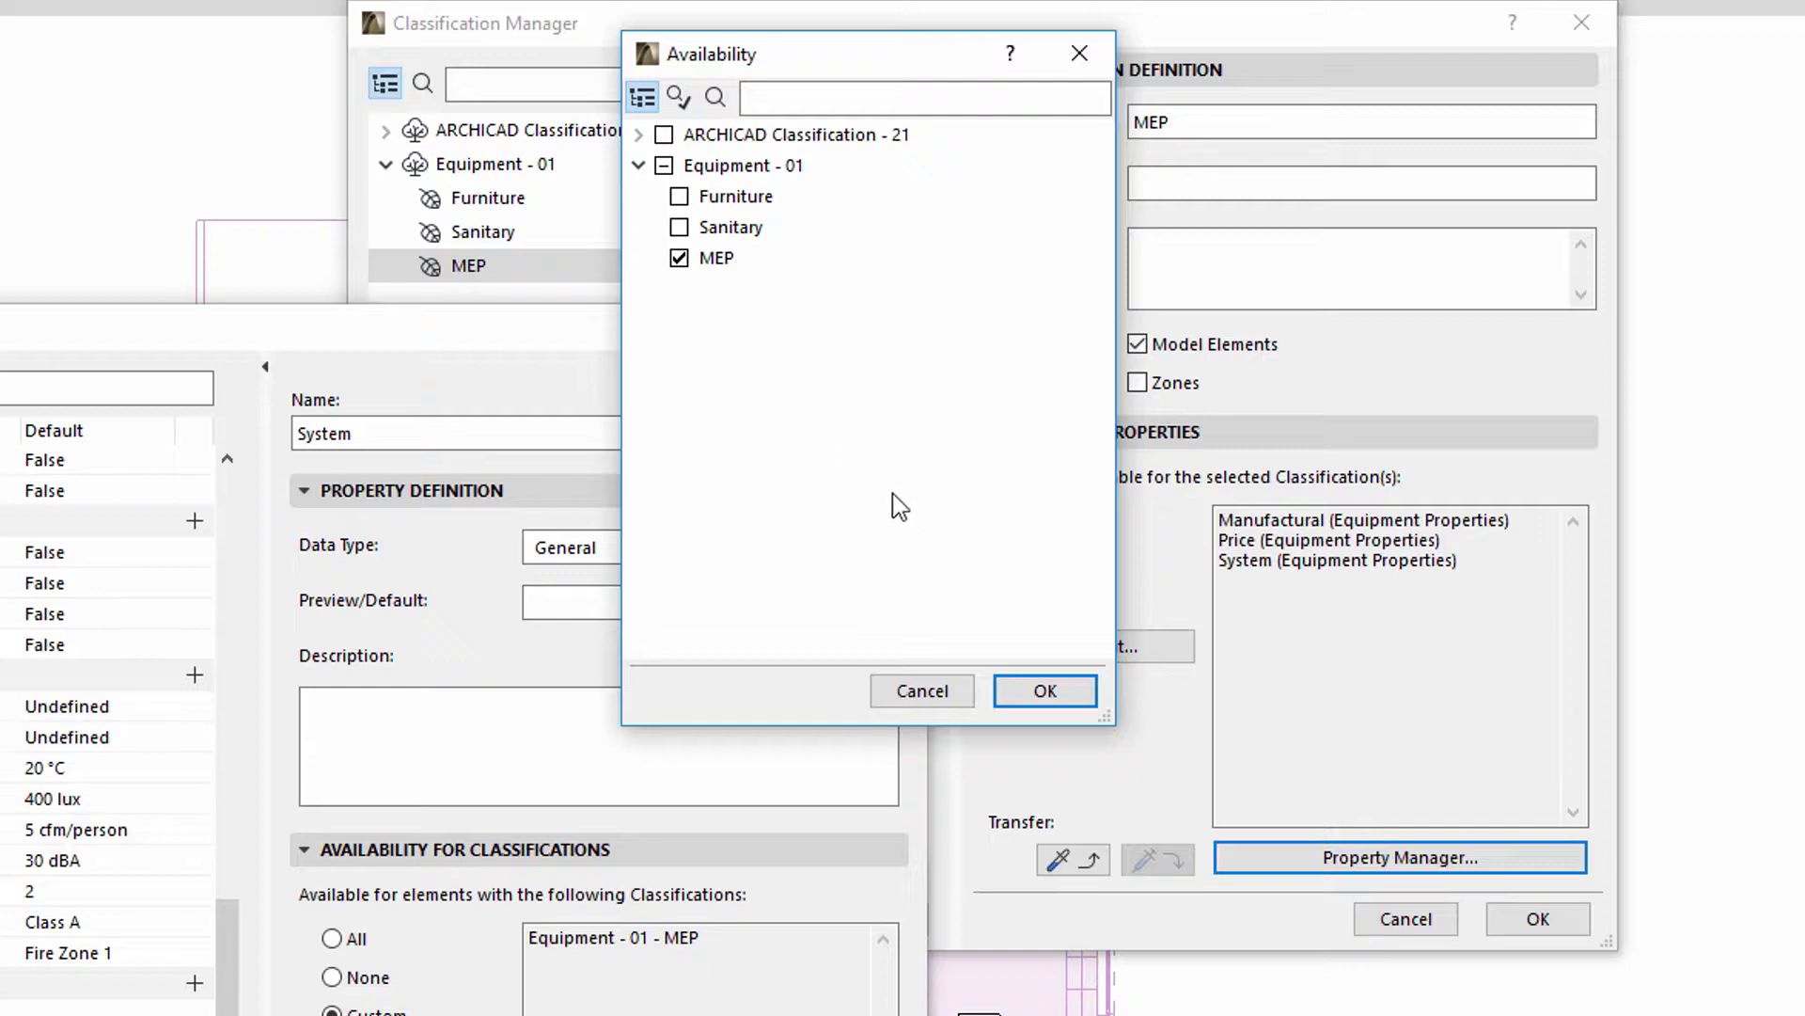
click(1044, 694)
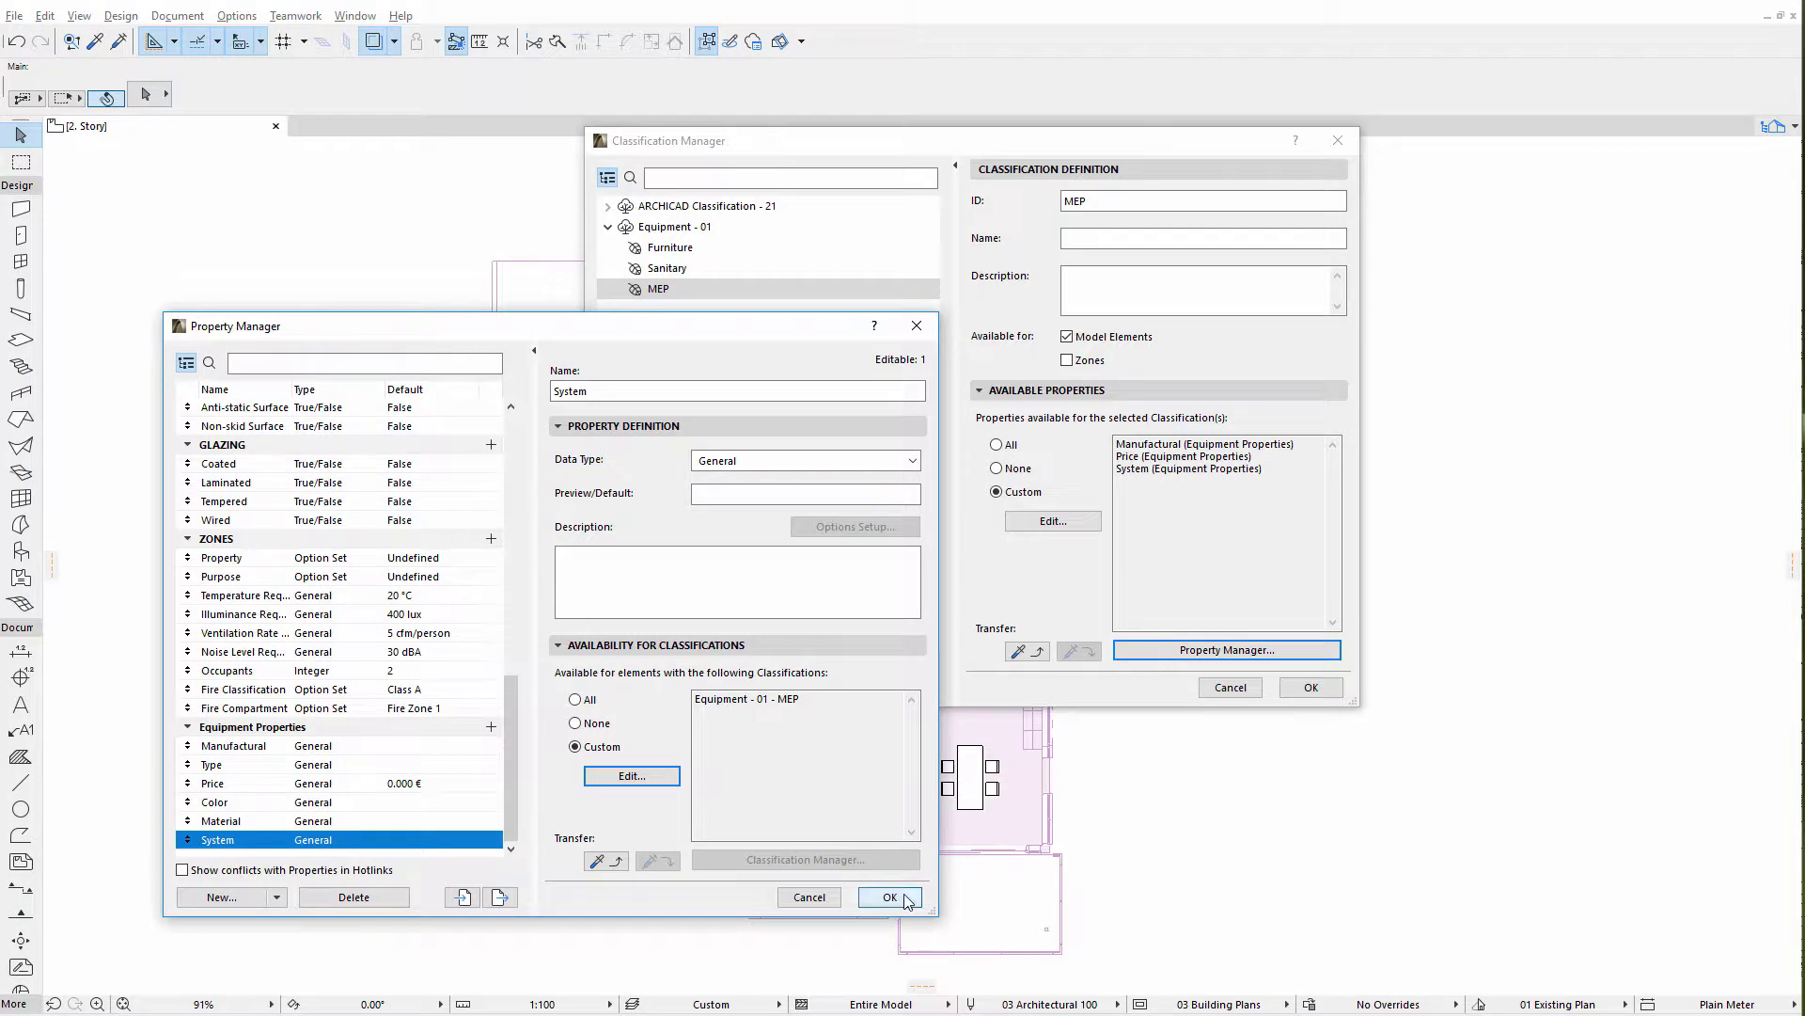
click(891, 898)
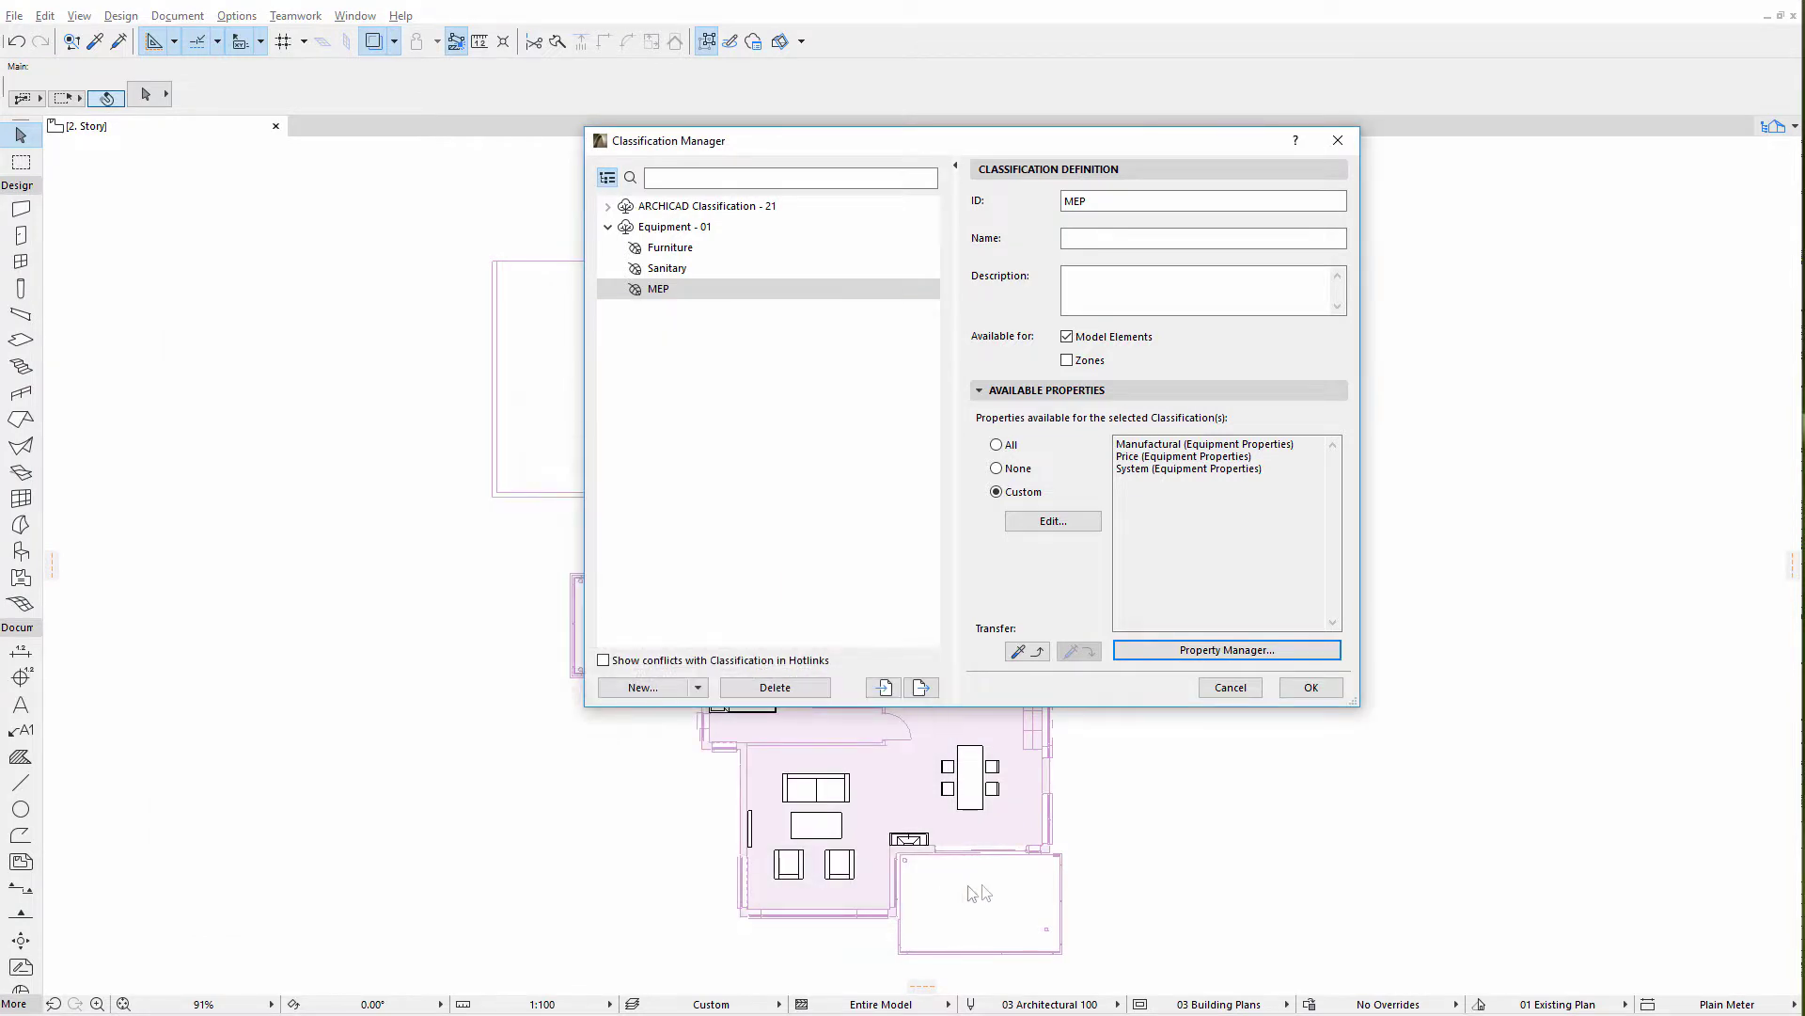
Set the WC 21 toilet's Equipment classification to Sanitary
click(1289, 687)
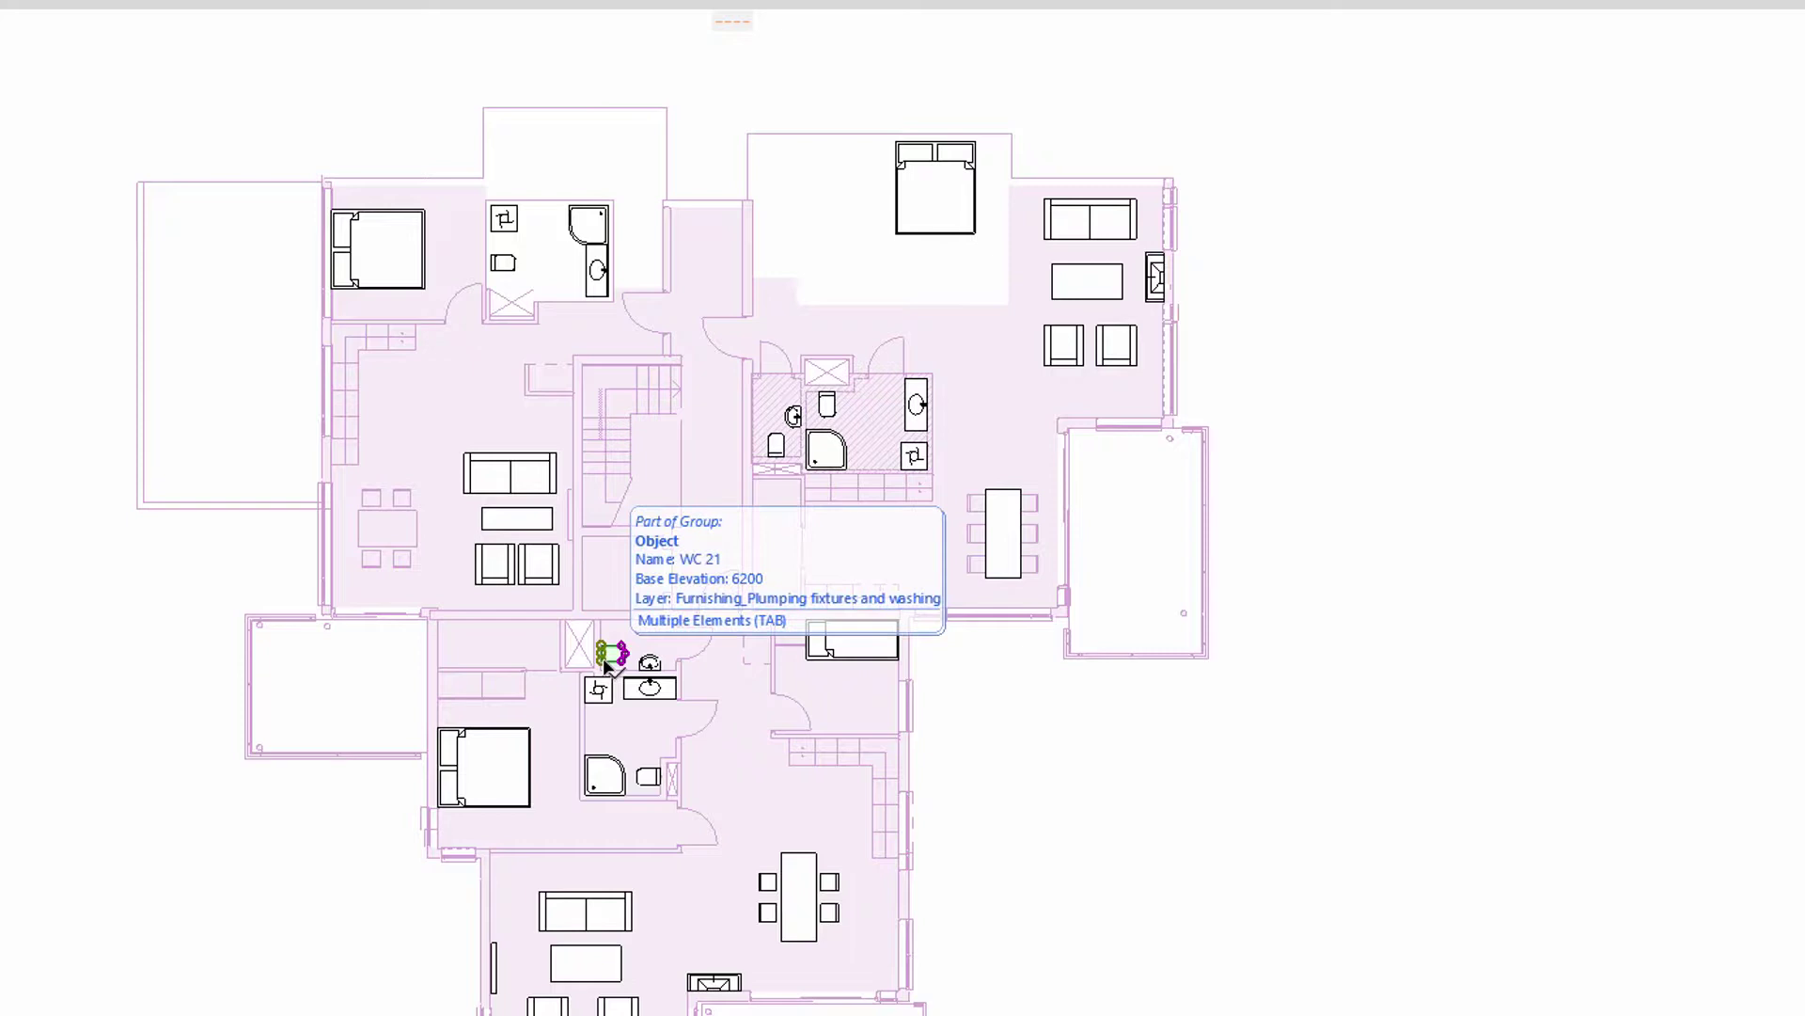
double_click(611, 661)
click(1396, 624)
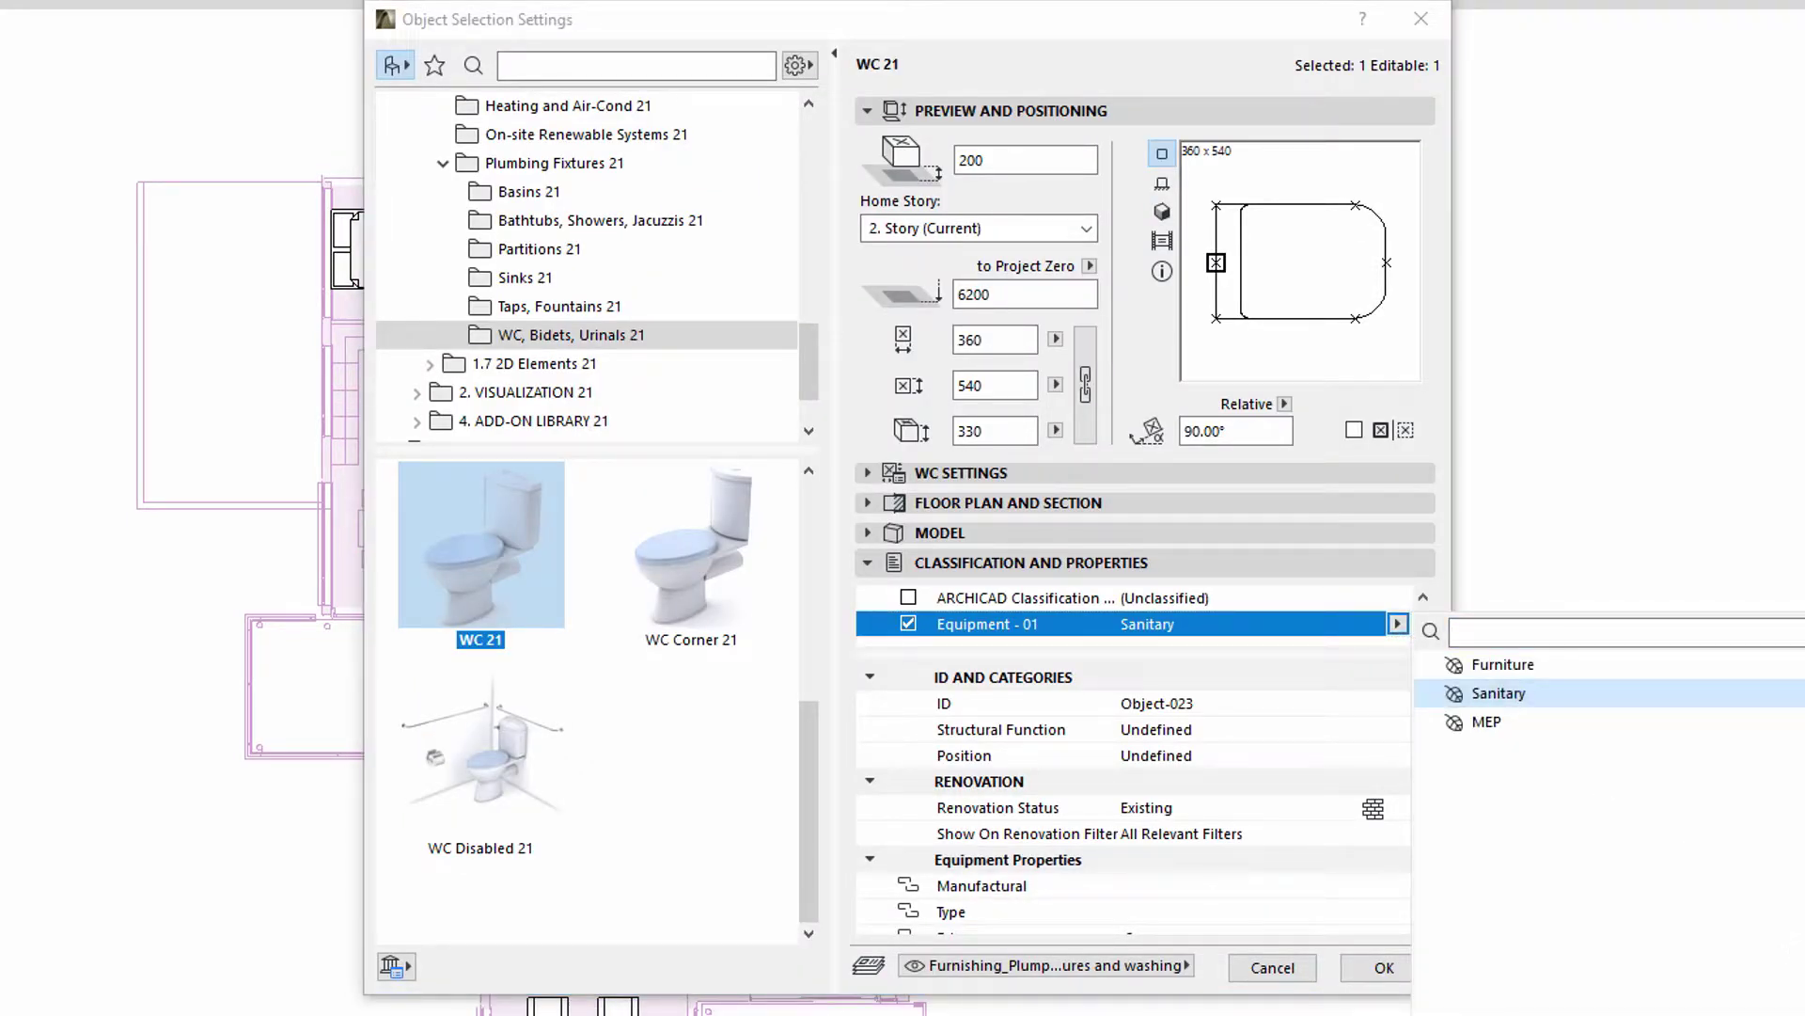
click(1498, 693)
scroll(1188, 743, down, 2)
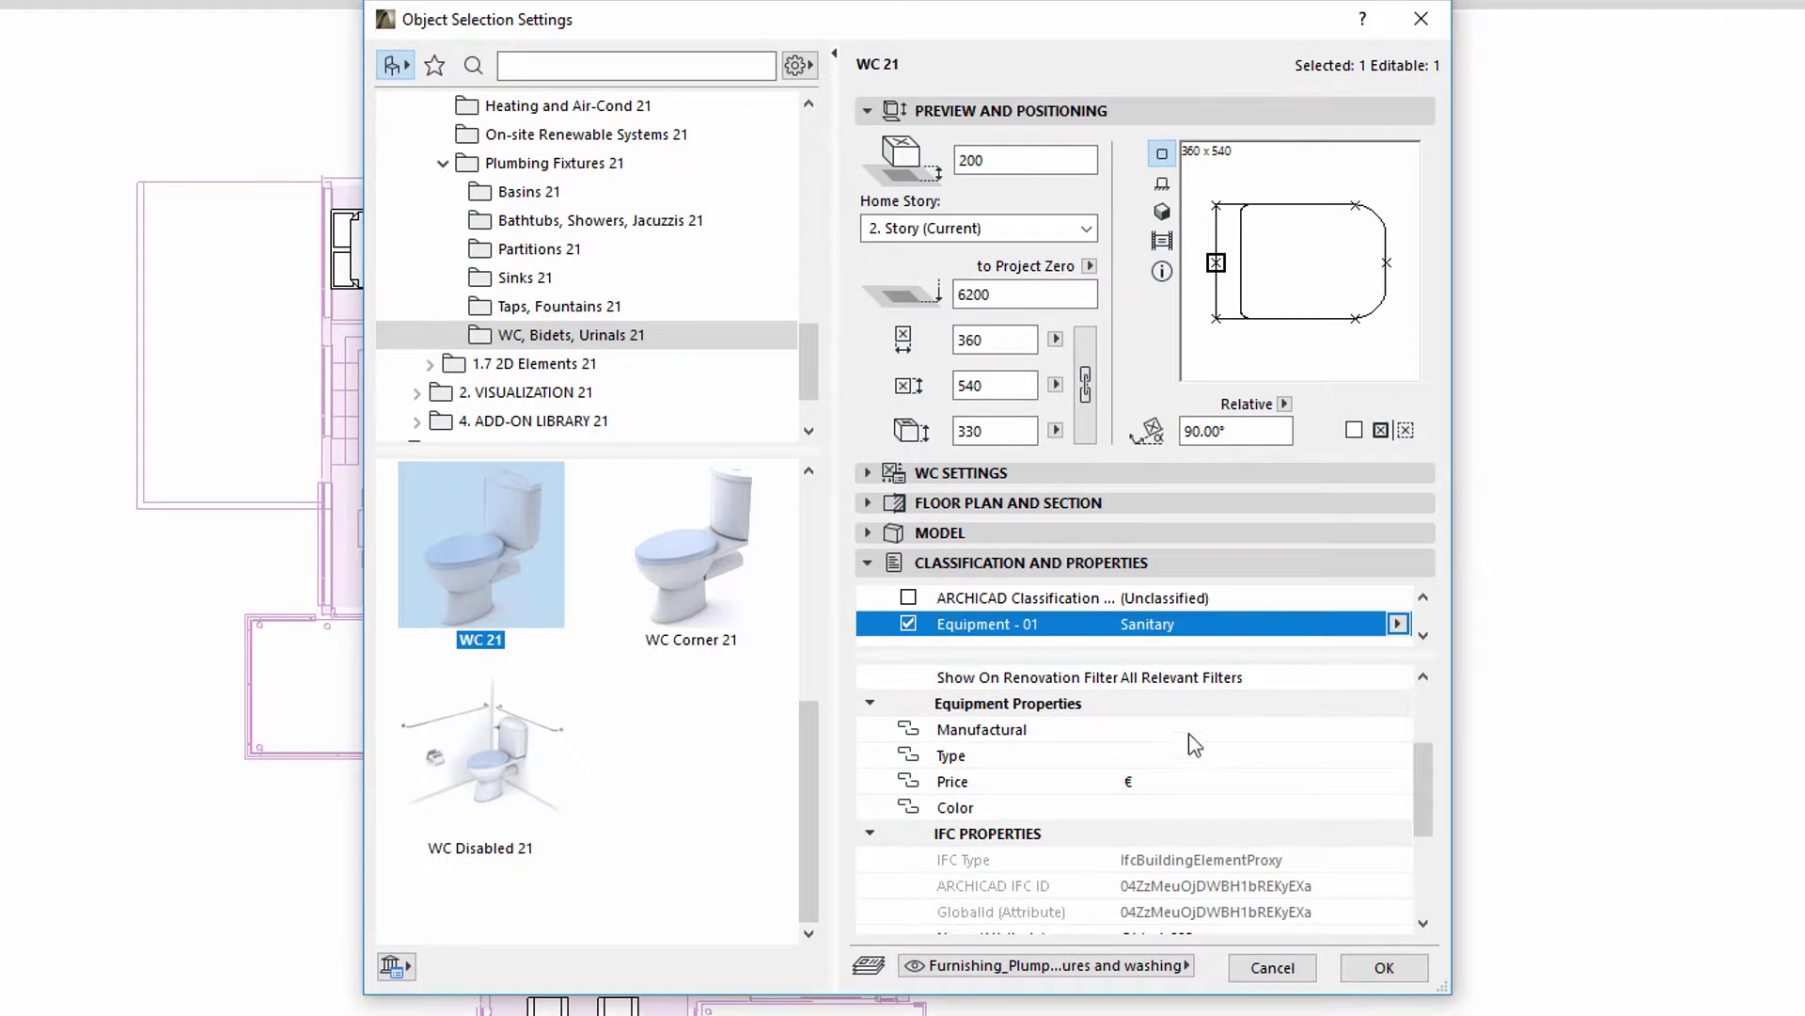
Enter manufacturer The Maker Inc, type top flush, price 200 € and colour white
click(1189, 729)
text(The Make)
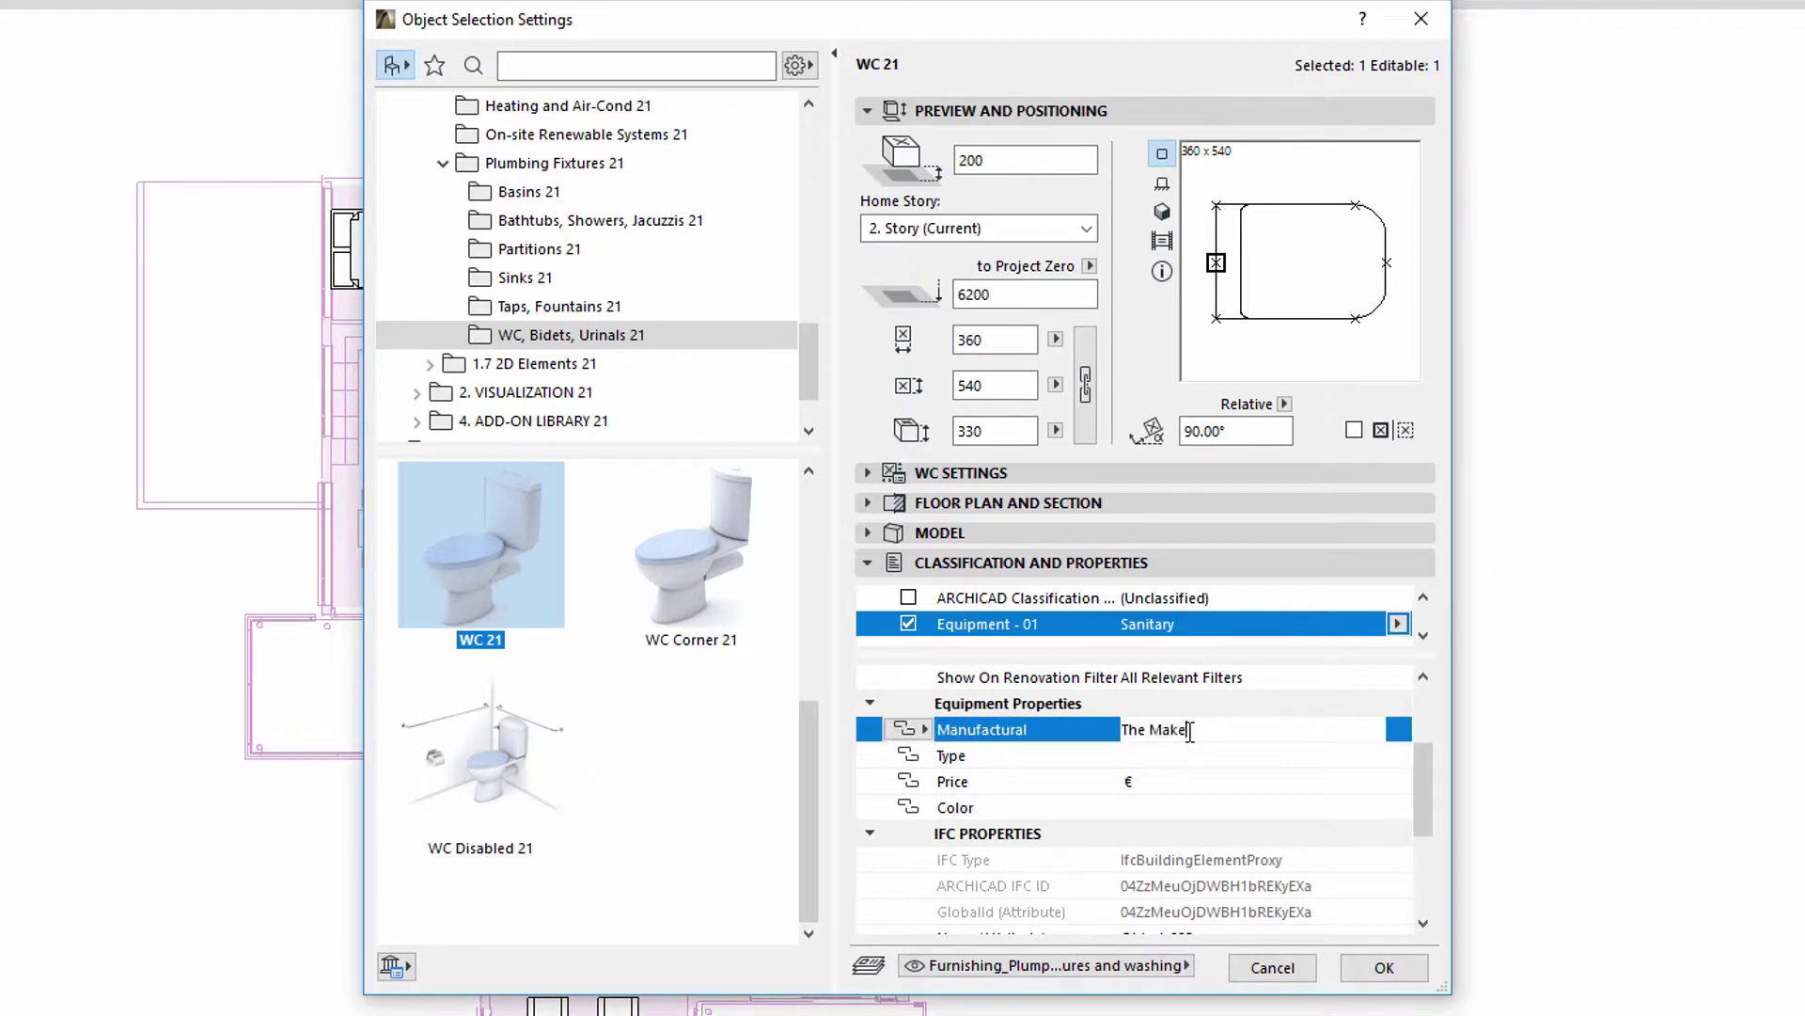
text(r Inc)
click(1192, 759)
text(top)
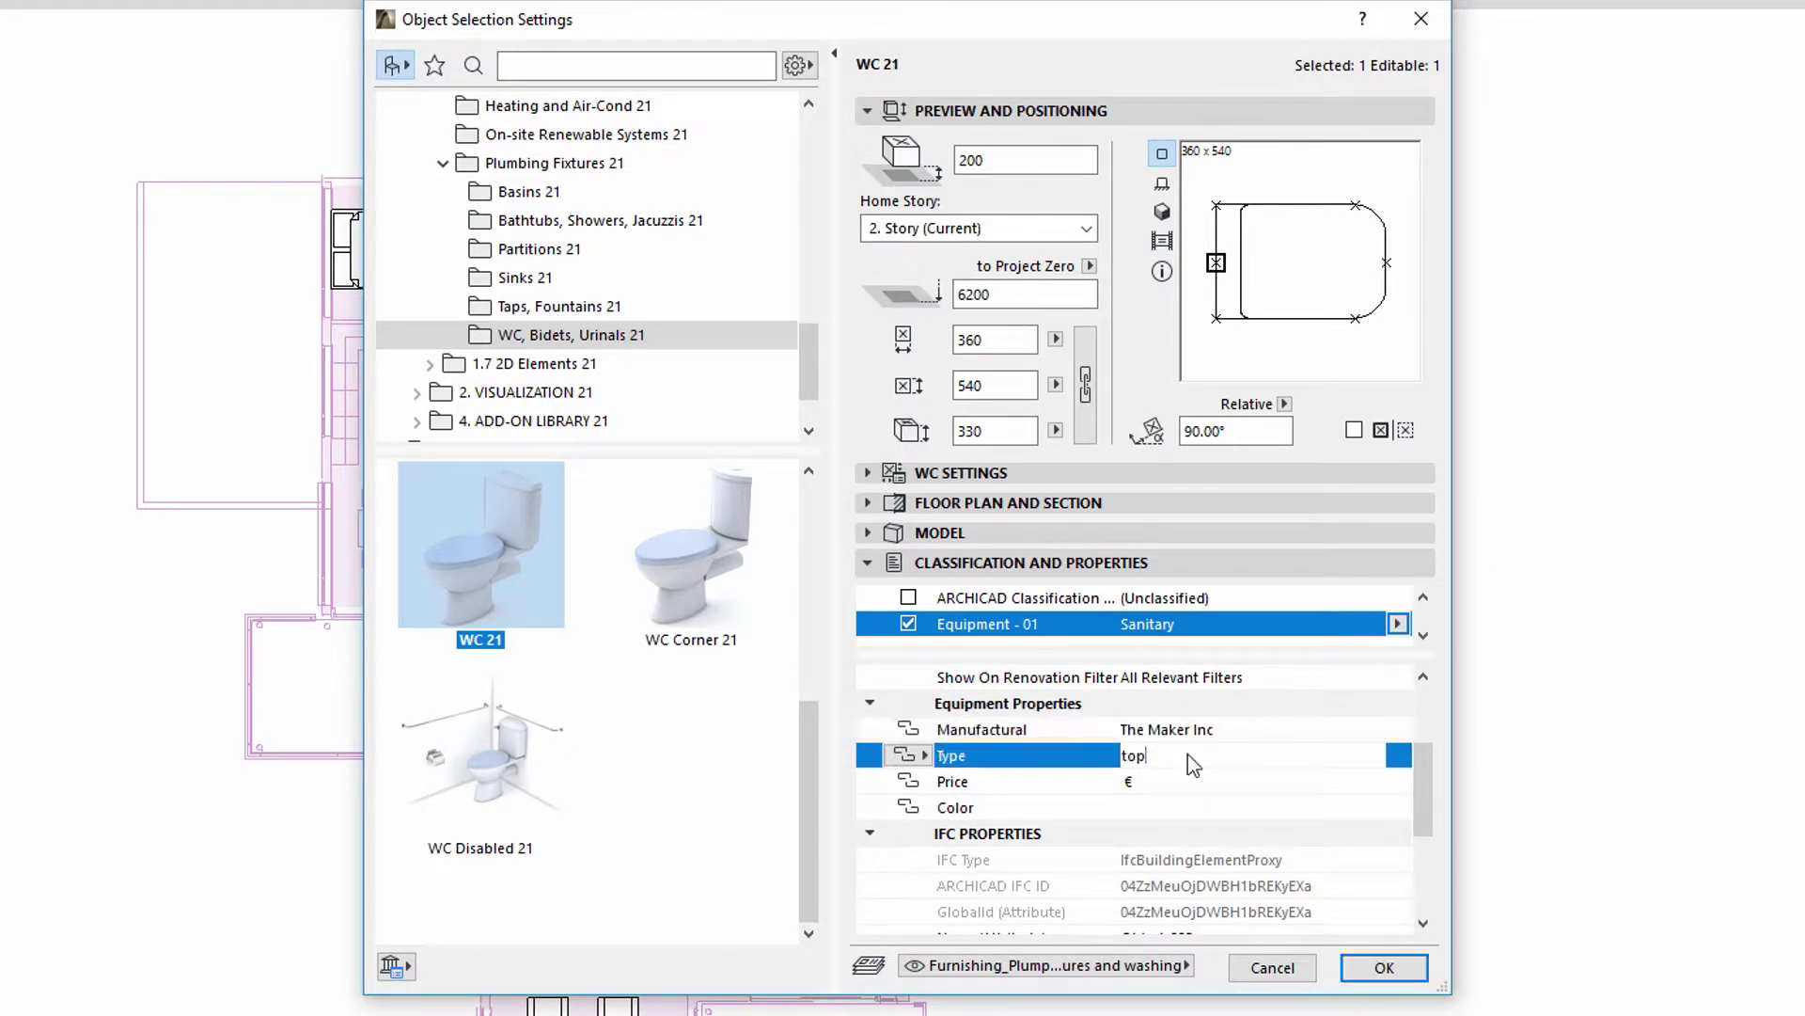
text( flush)
click(1134, 784)
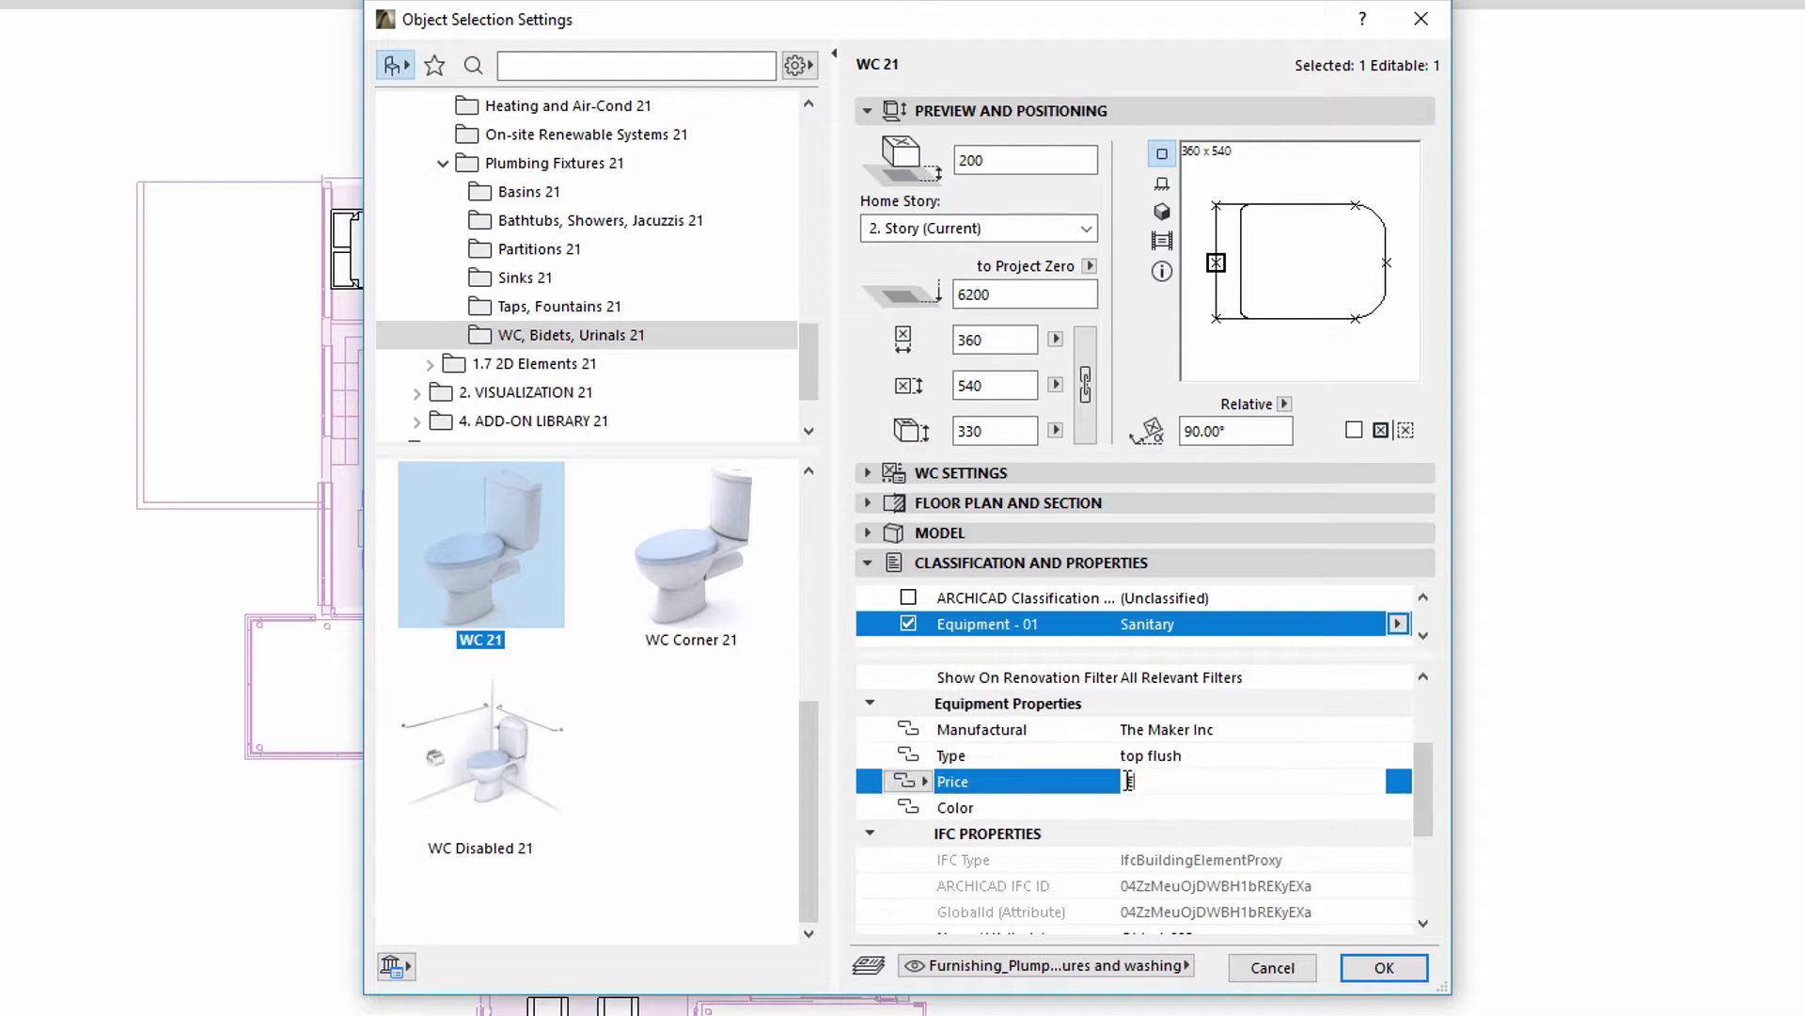
text(200€)
click(1140, 805)
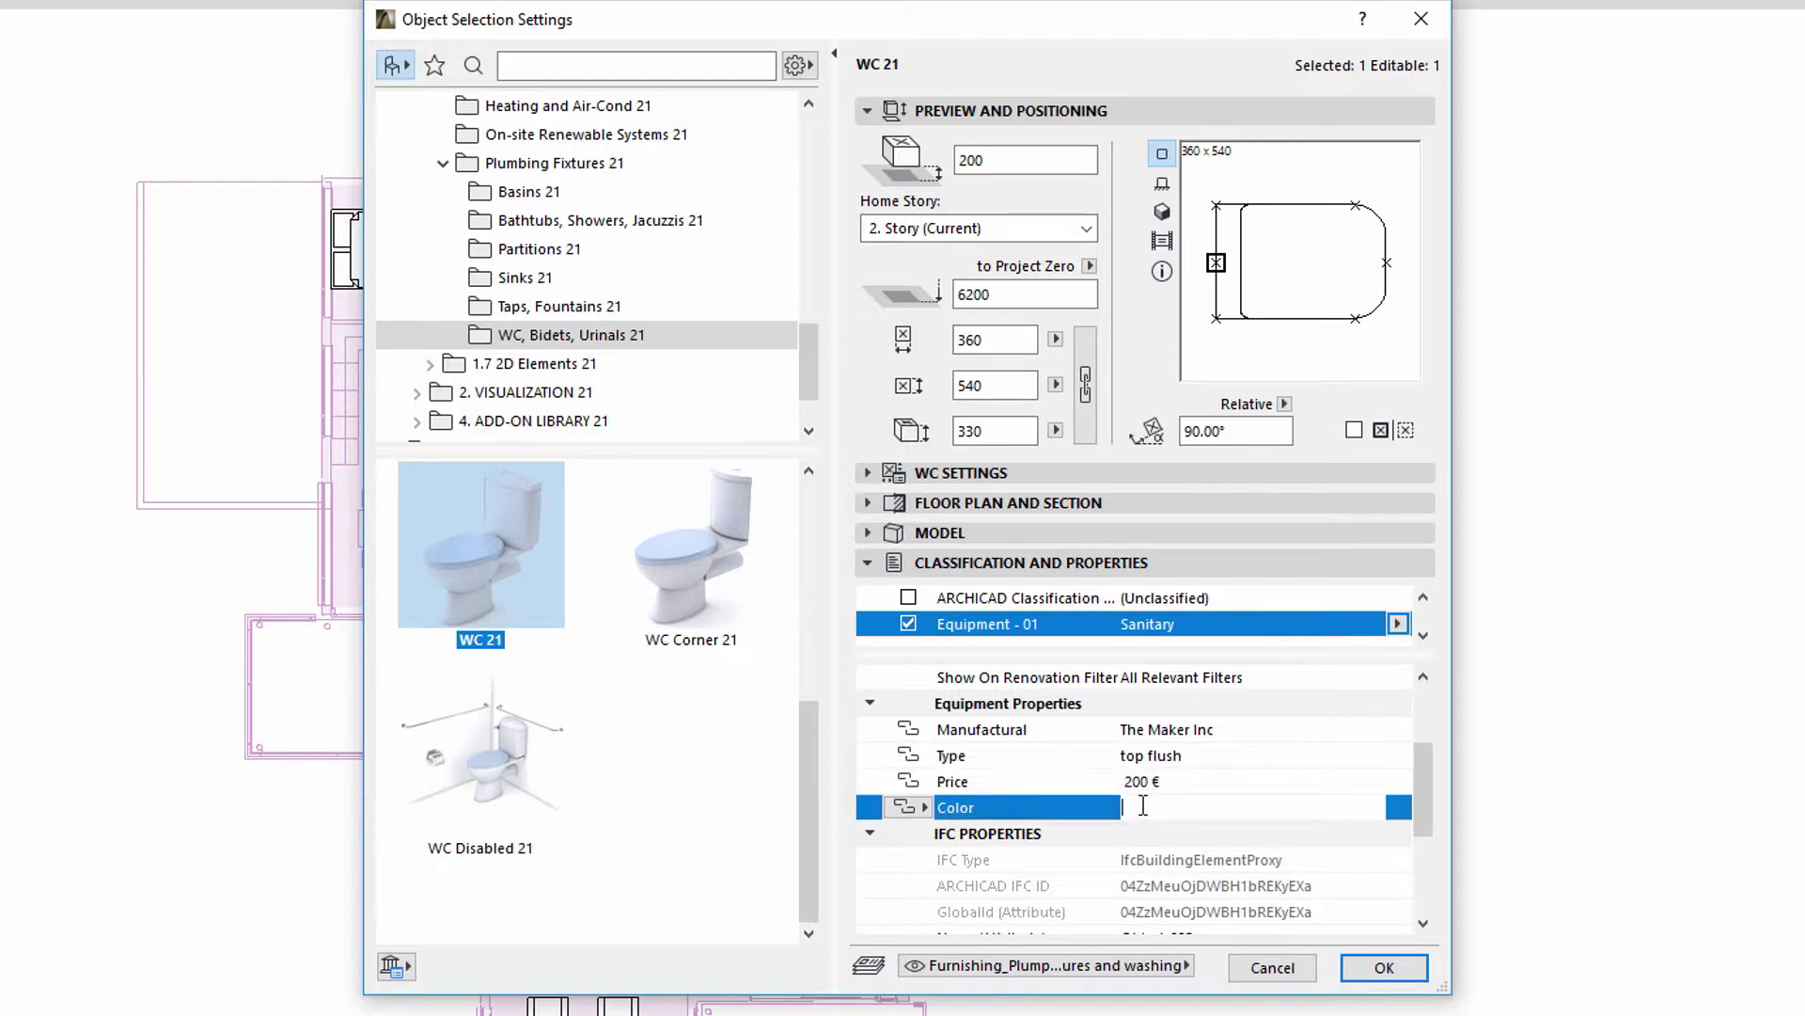
text(white)
Confirm the toilet settings, then save the project as Furniture in Interior design
click(1386, 968)
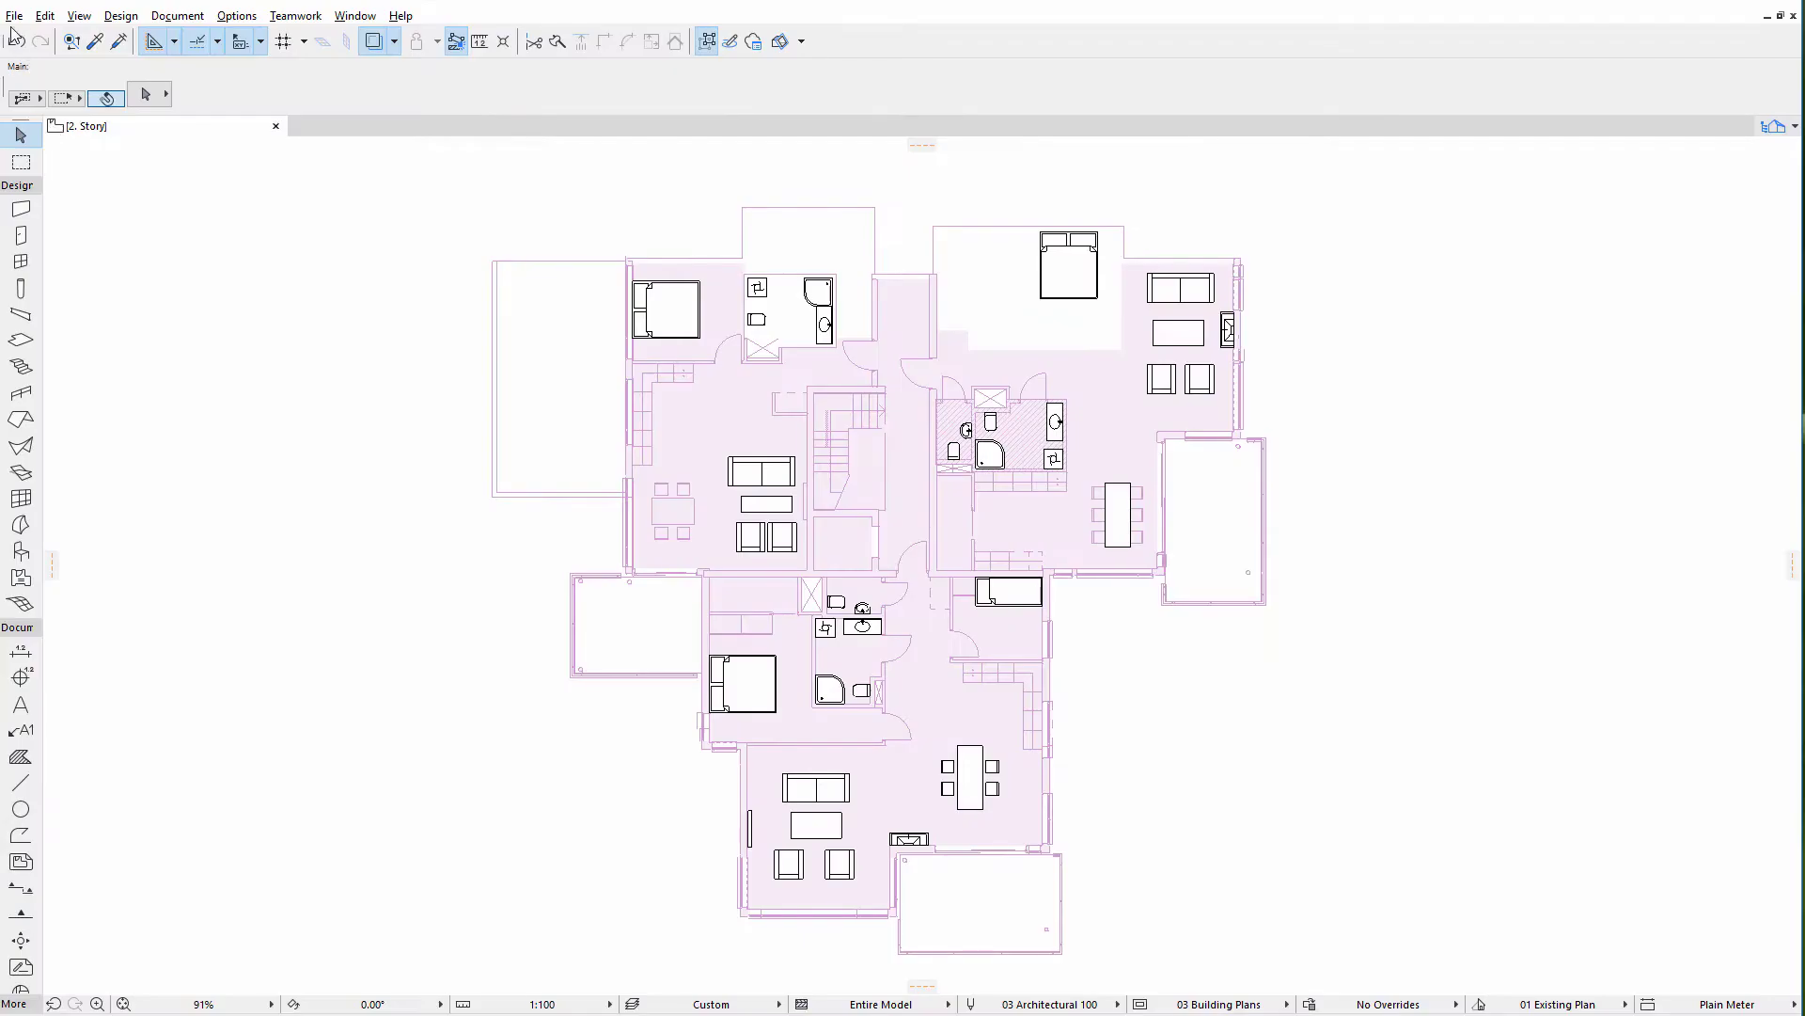
click(13, 16)
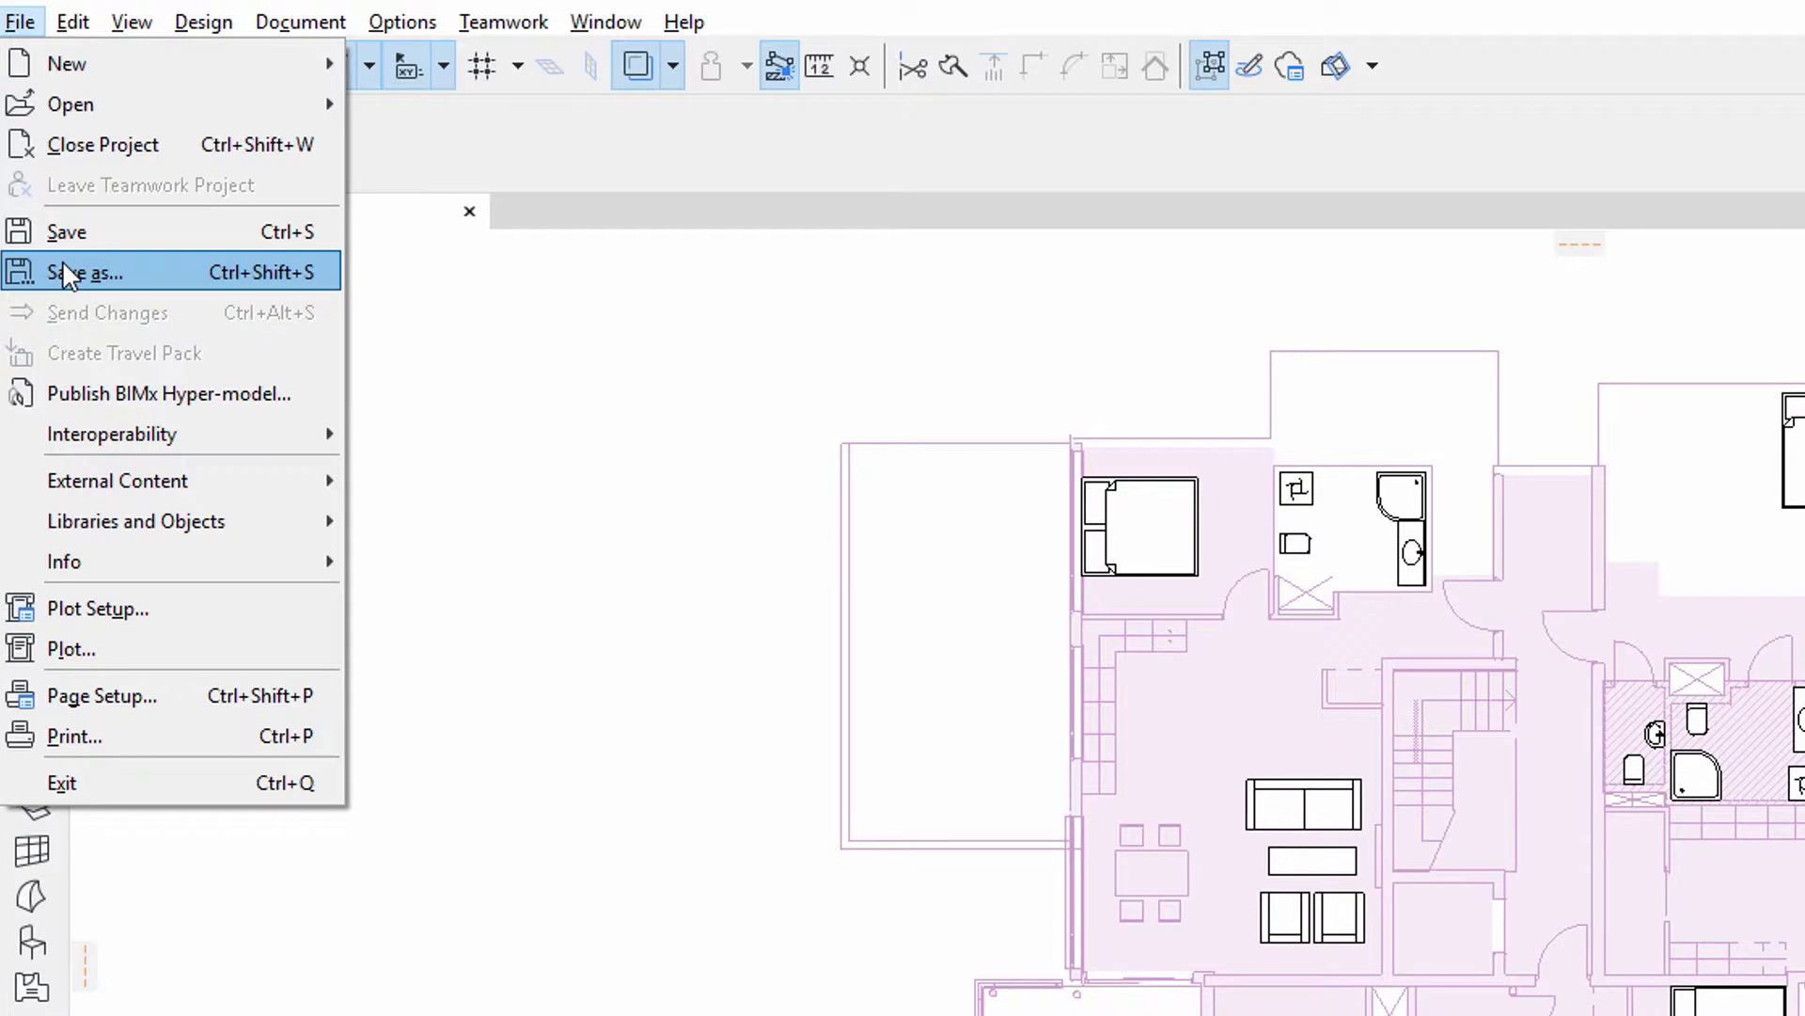
click(64, 271)
click(414, 677)
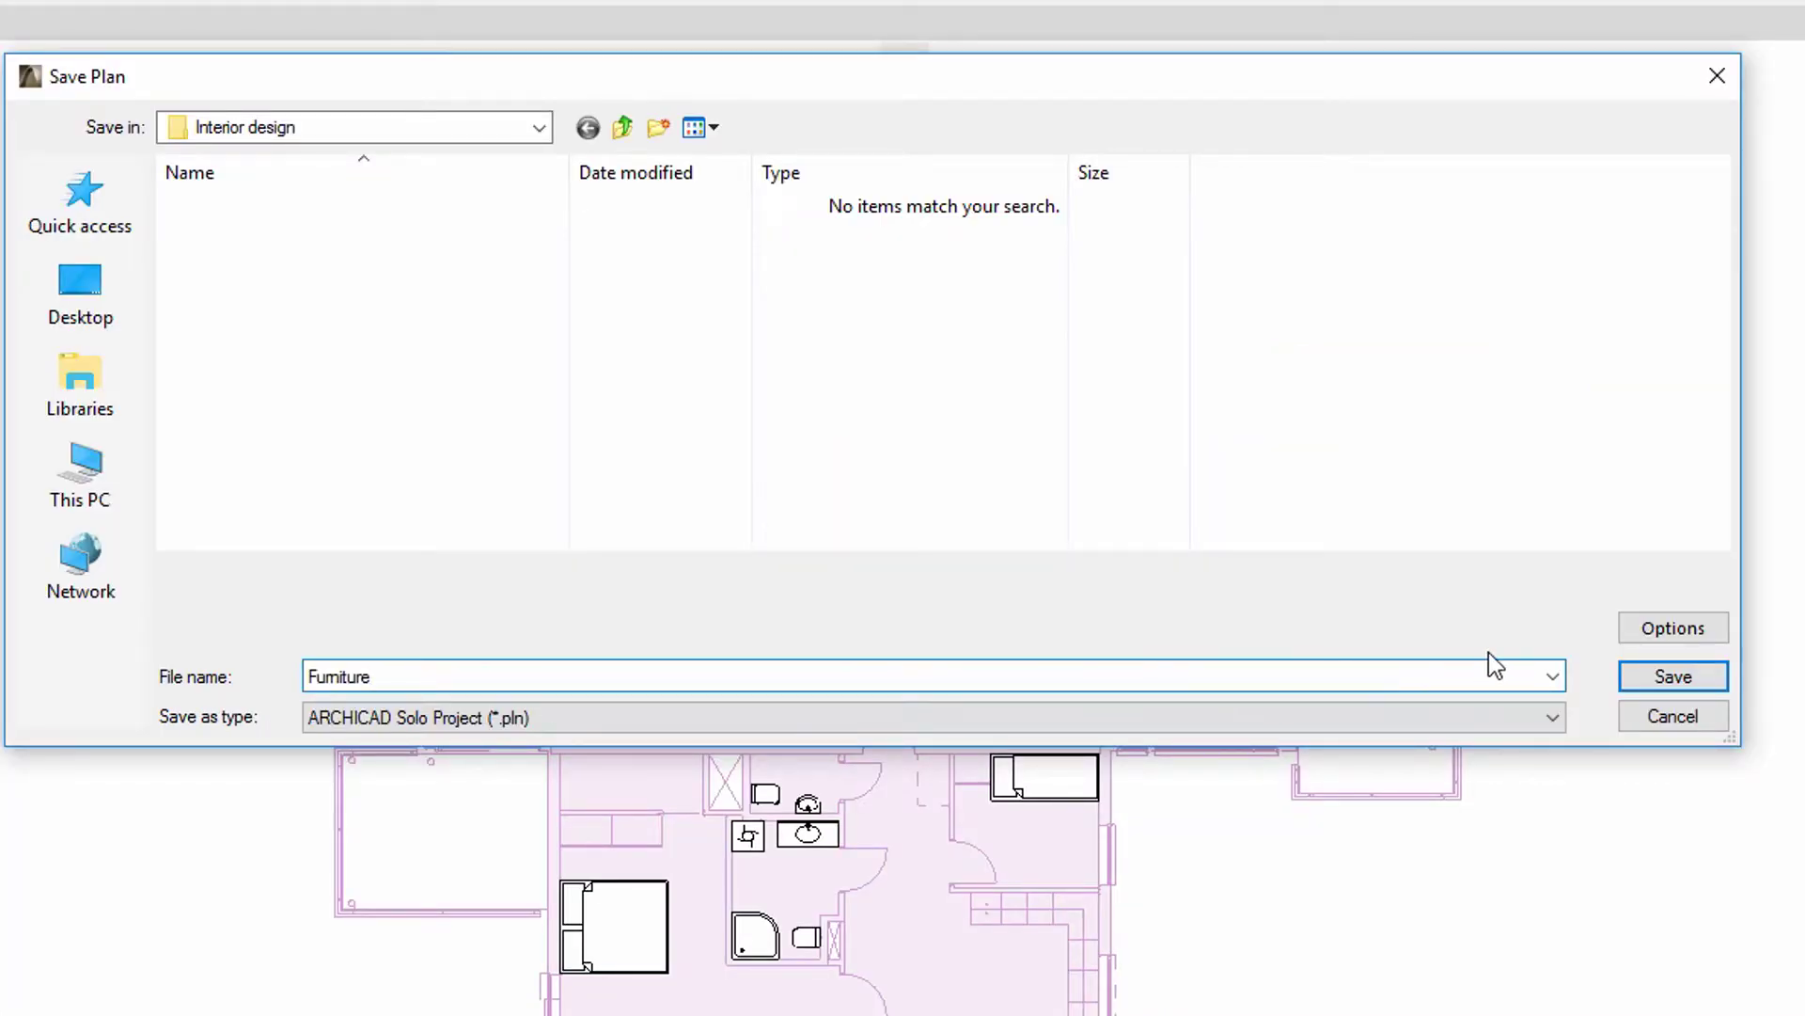
click(1669, 676)
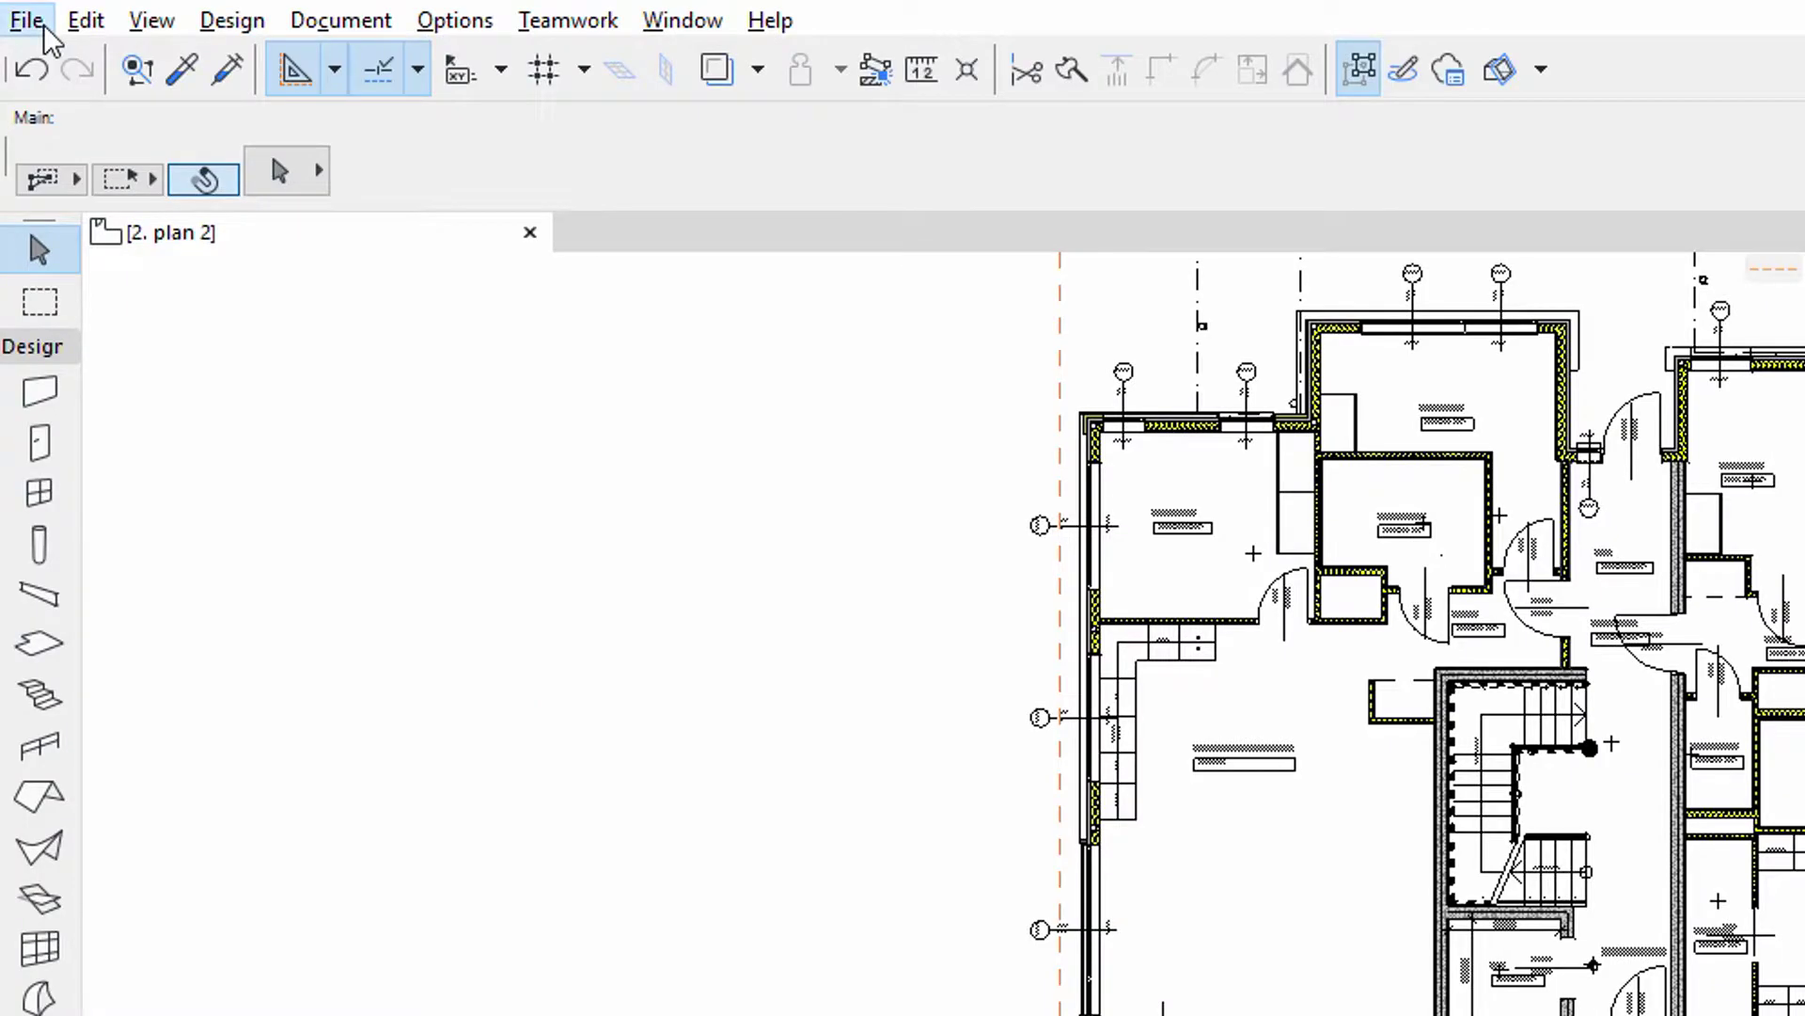
Place a hotlink module from the Furniture file, linking only the single story 2. Story
click(44, 26)
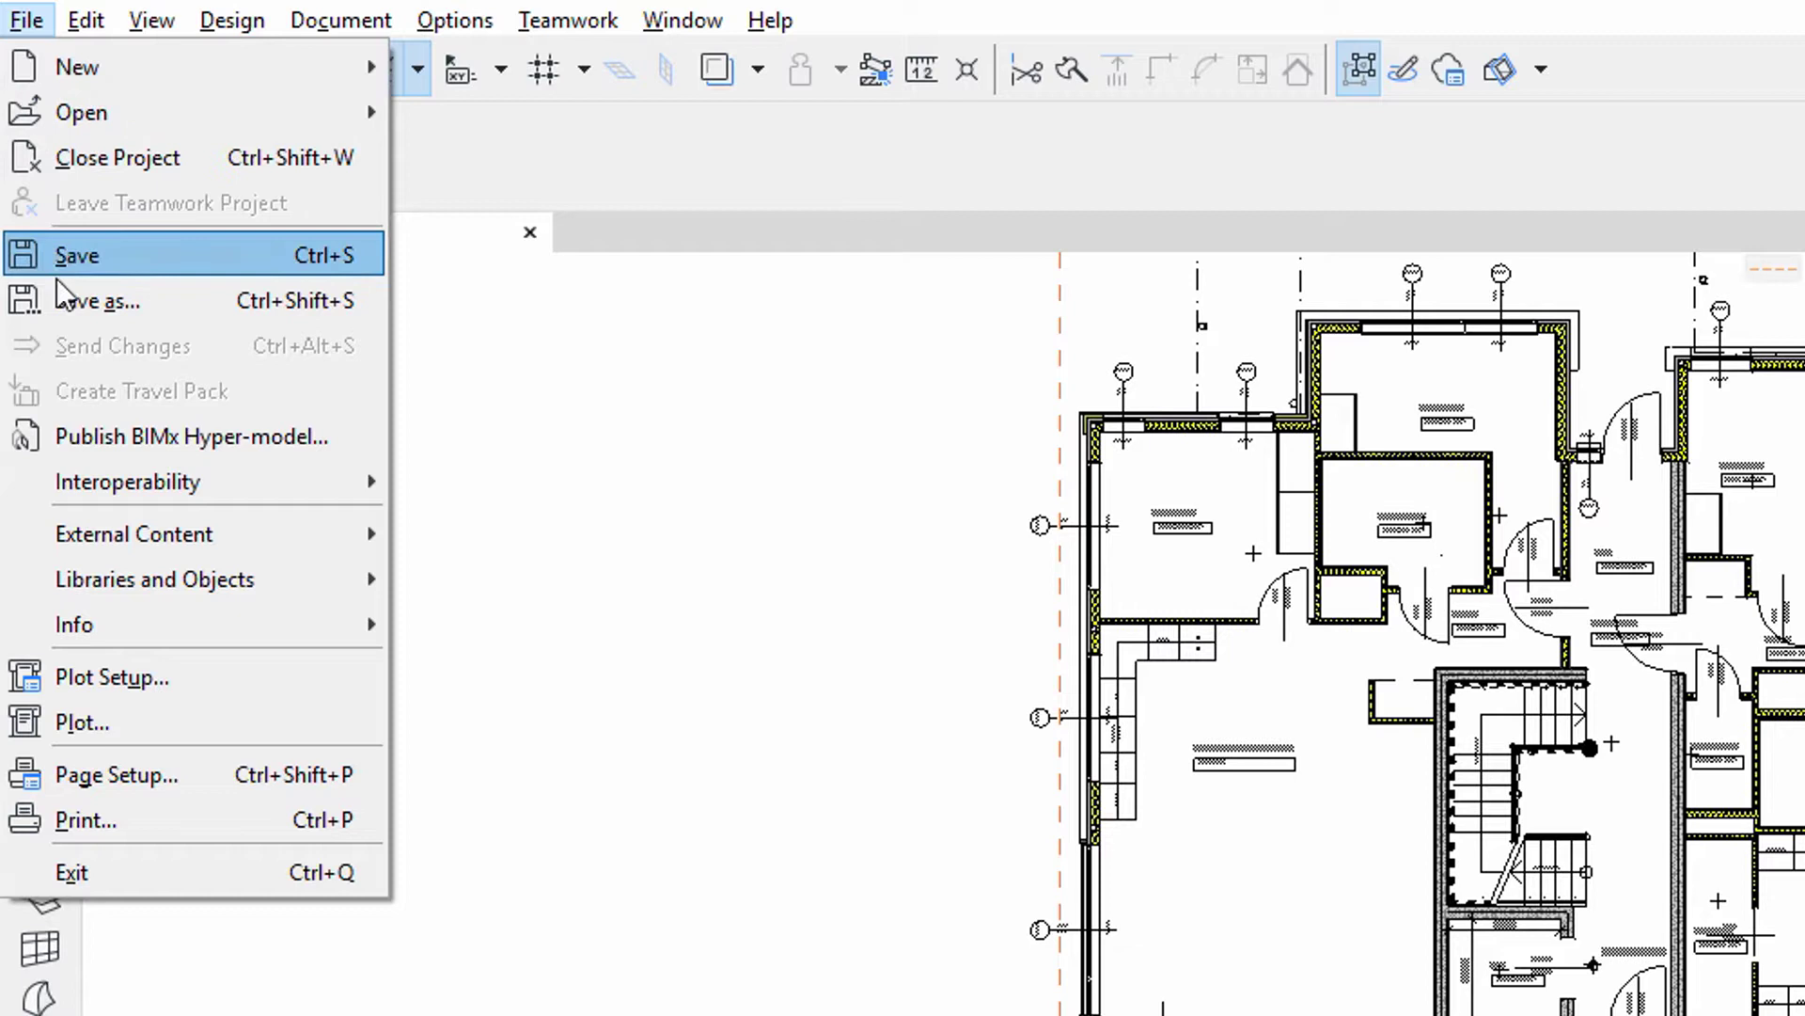
mouse_move(134, 534)
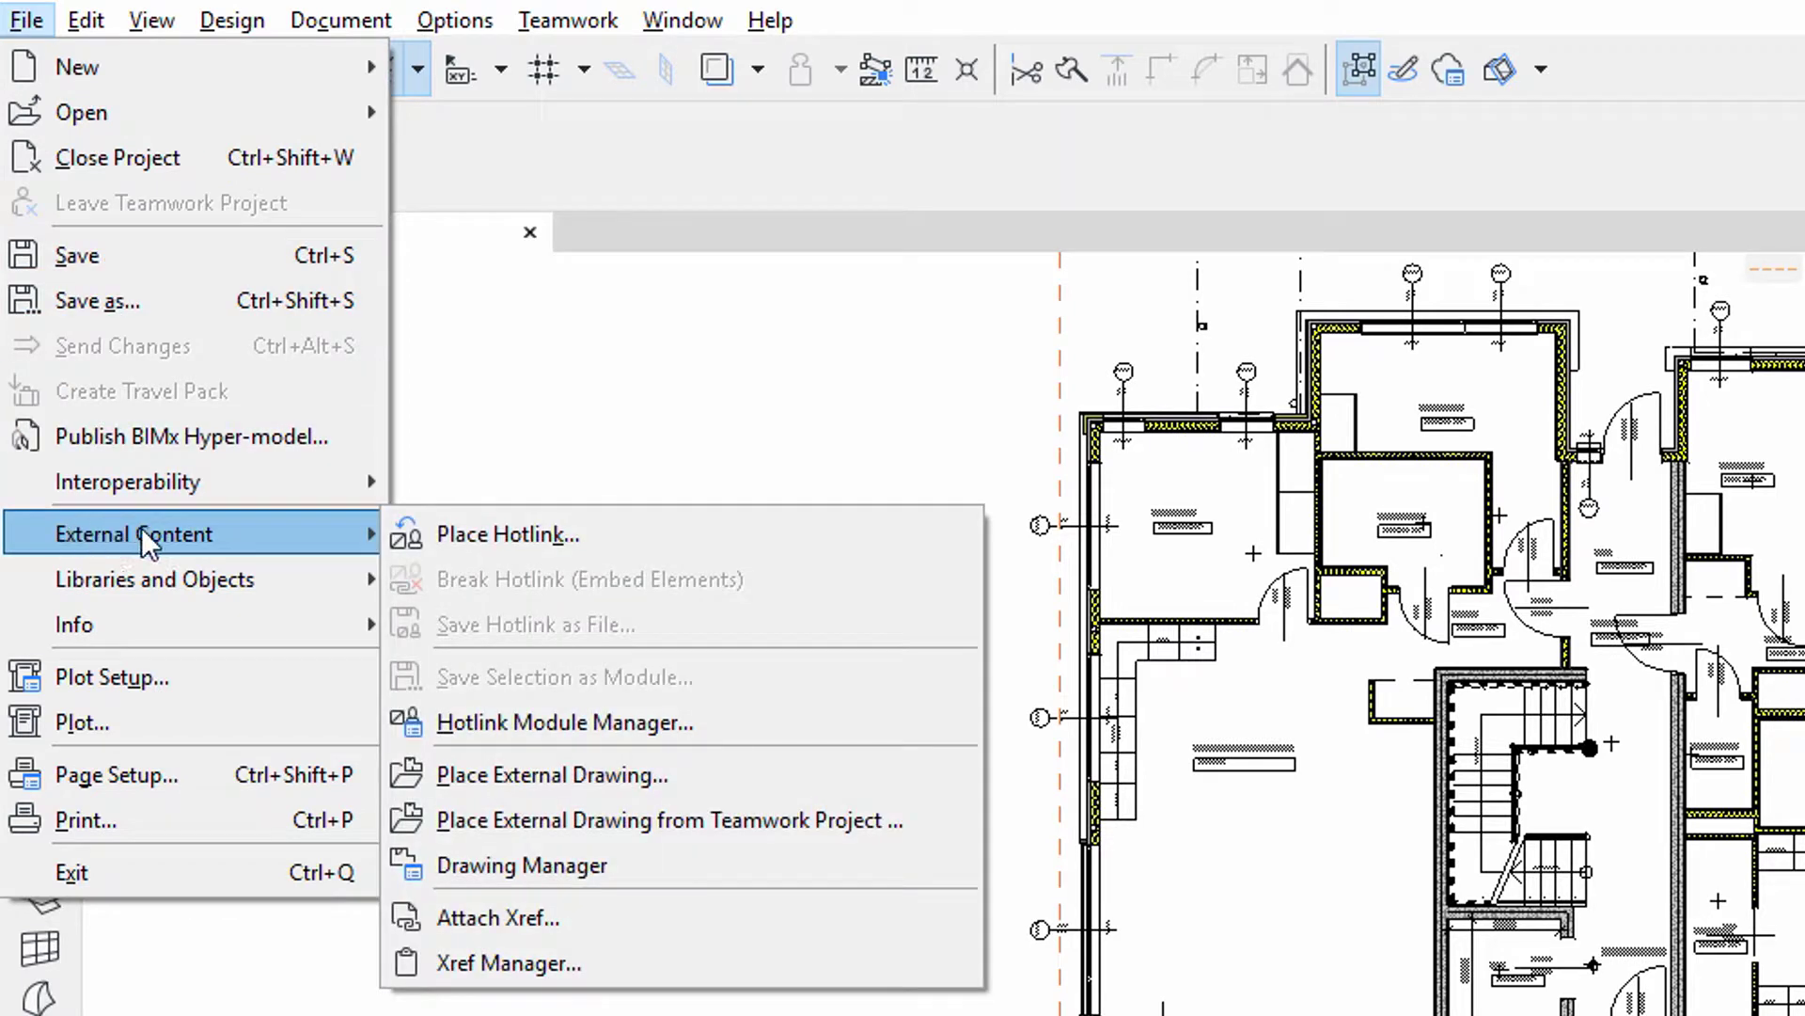
click(434, 536)
click(974, 263)
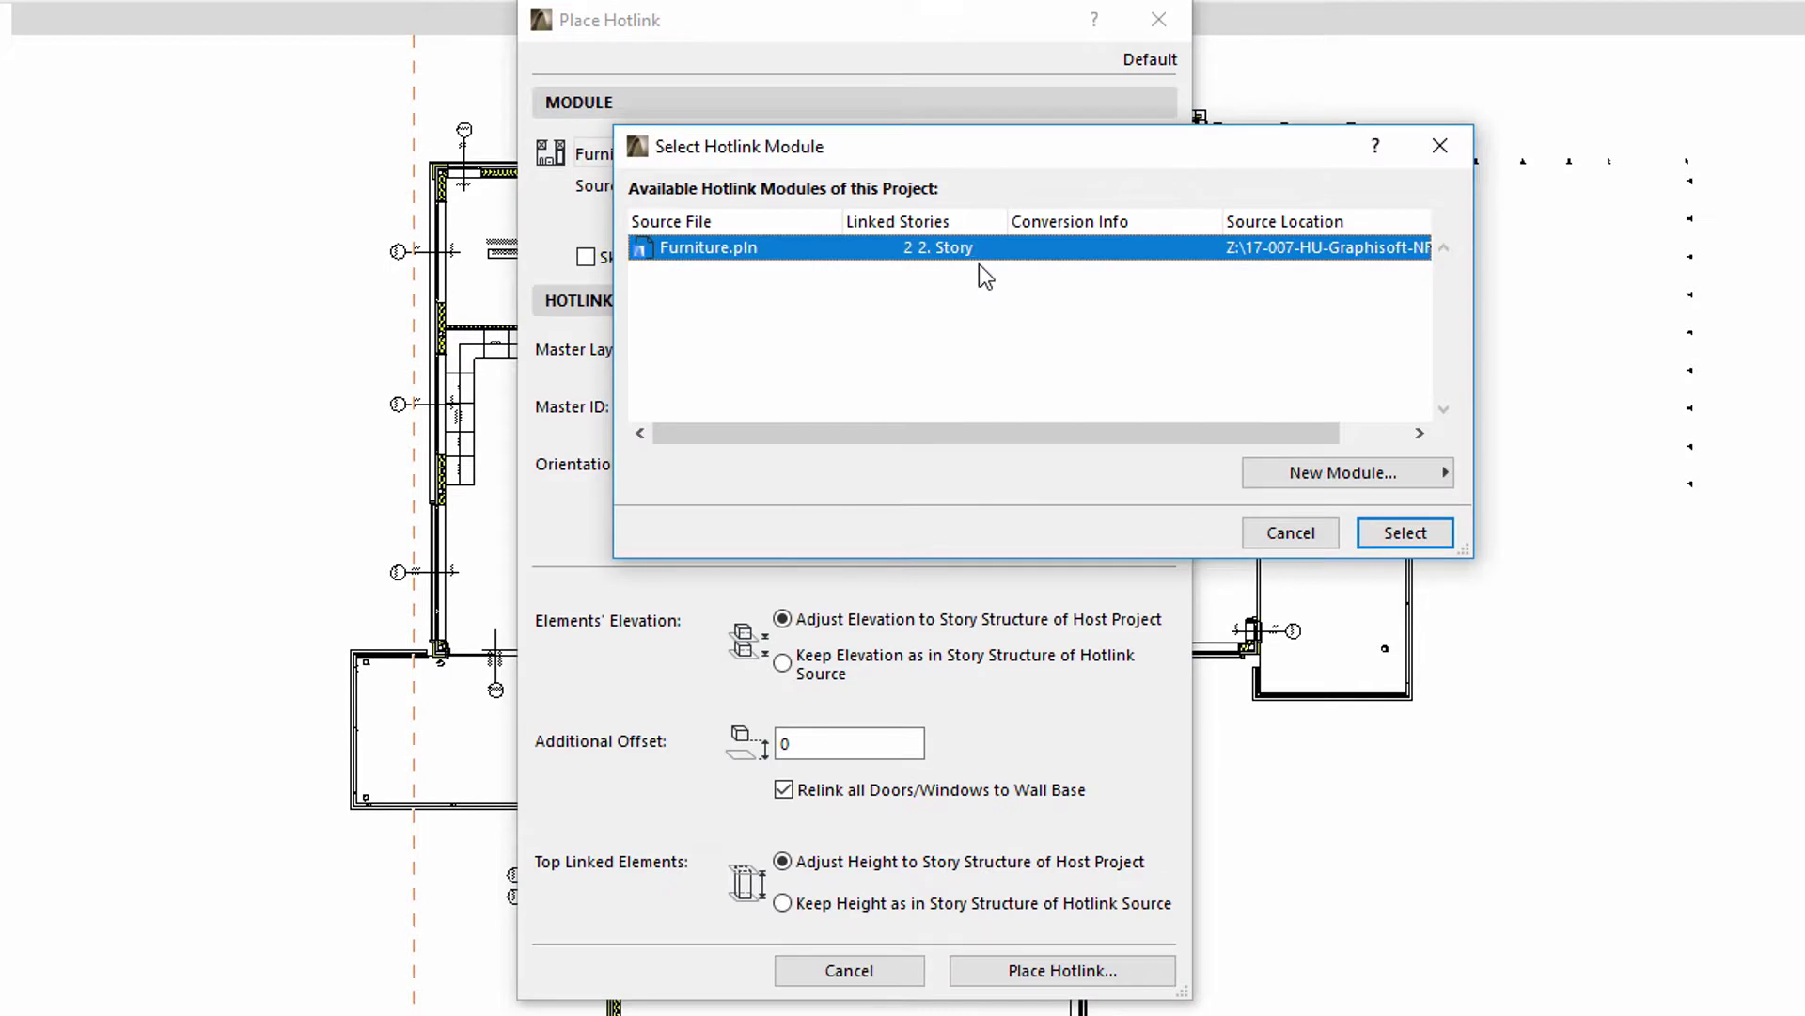
click(1317, 476)
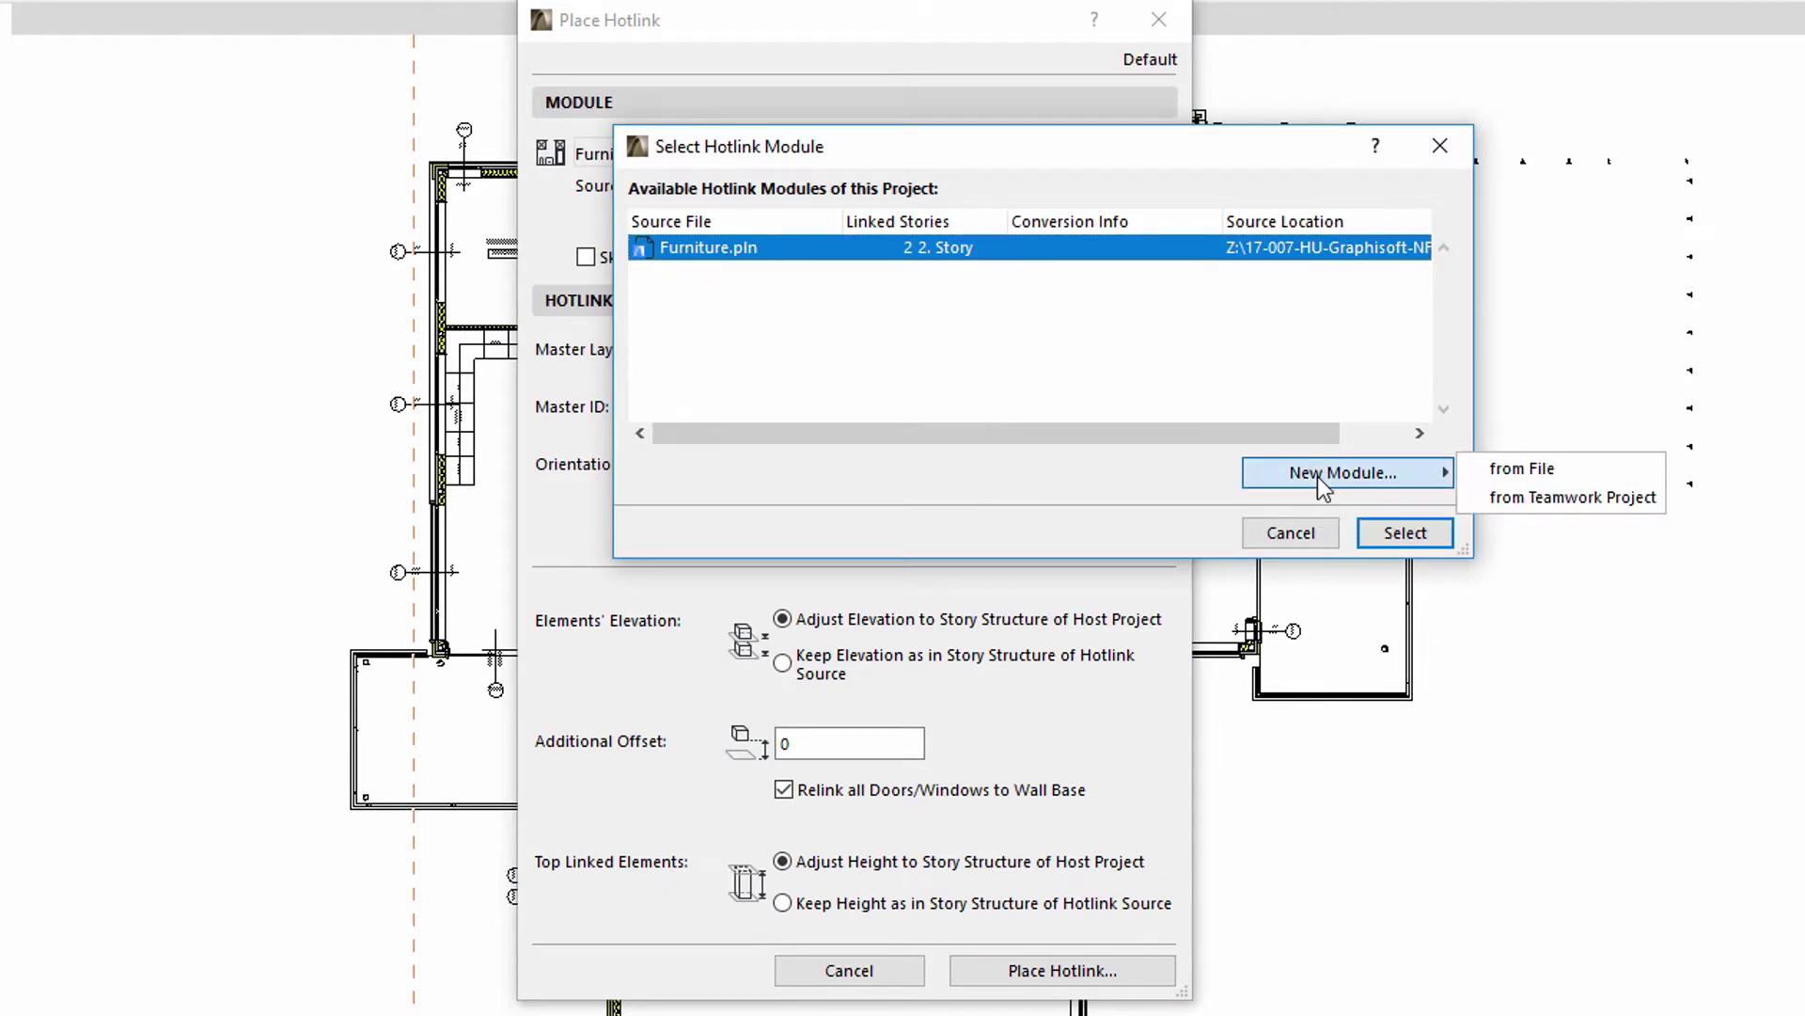
click(1481, 472)
click(870, 205)
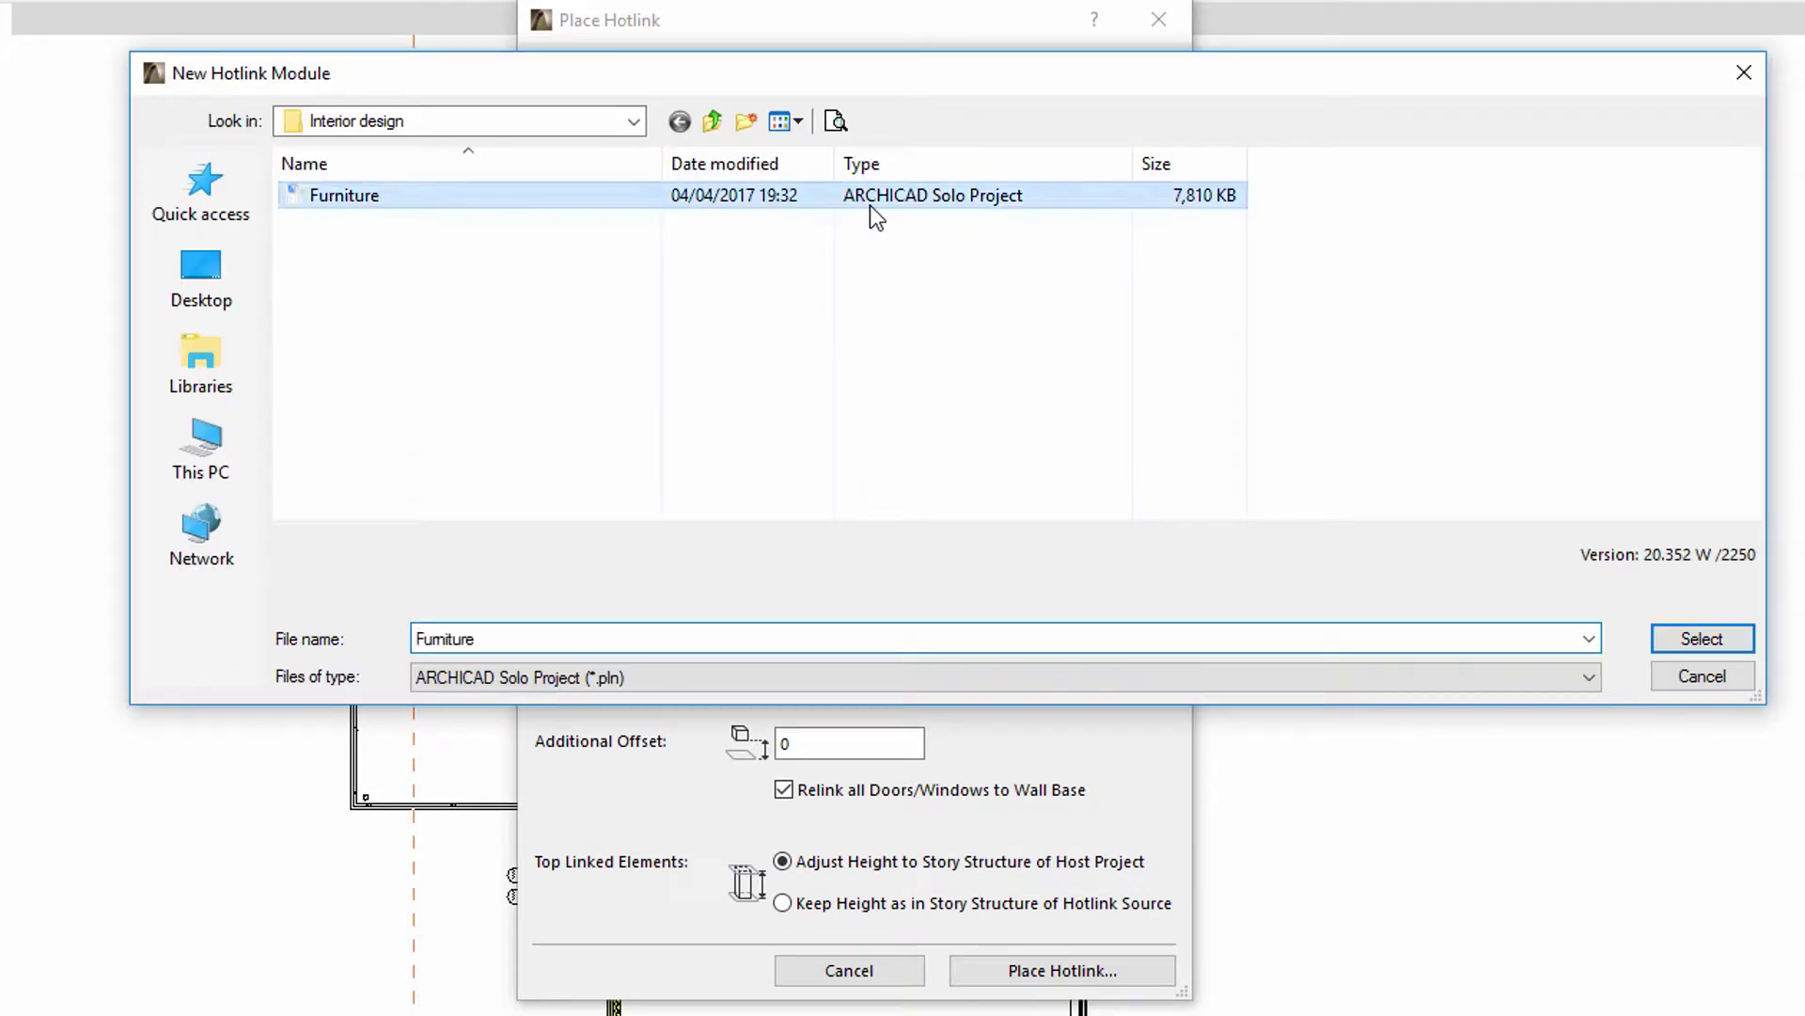
click(1692, 634)
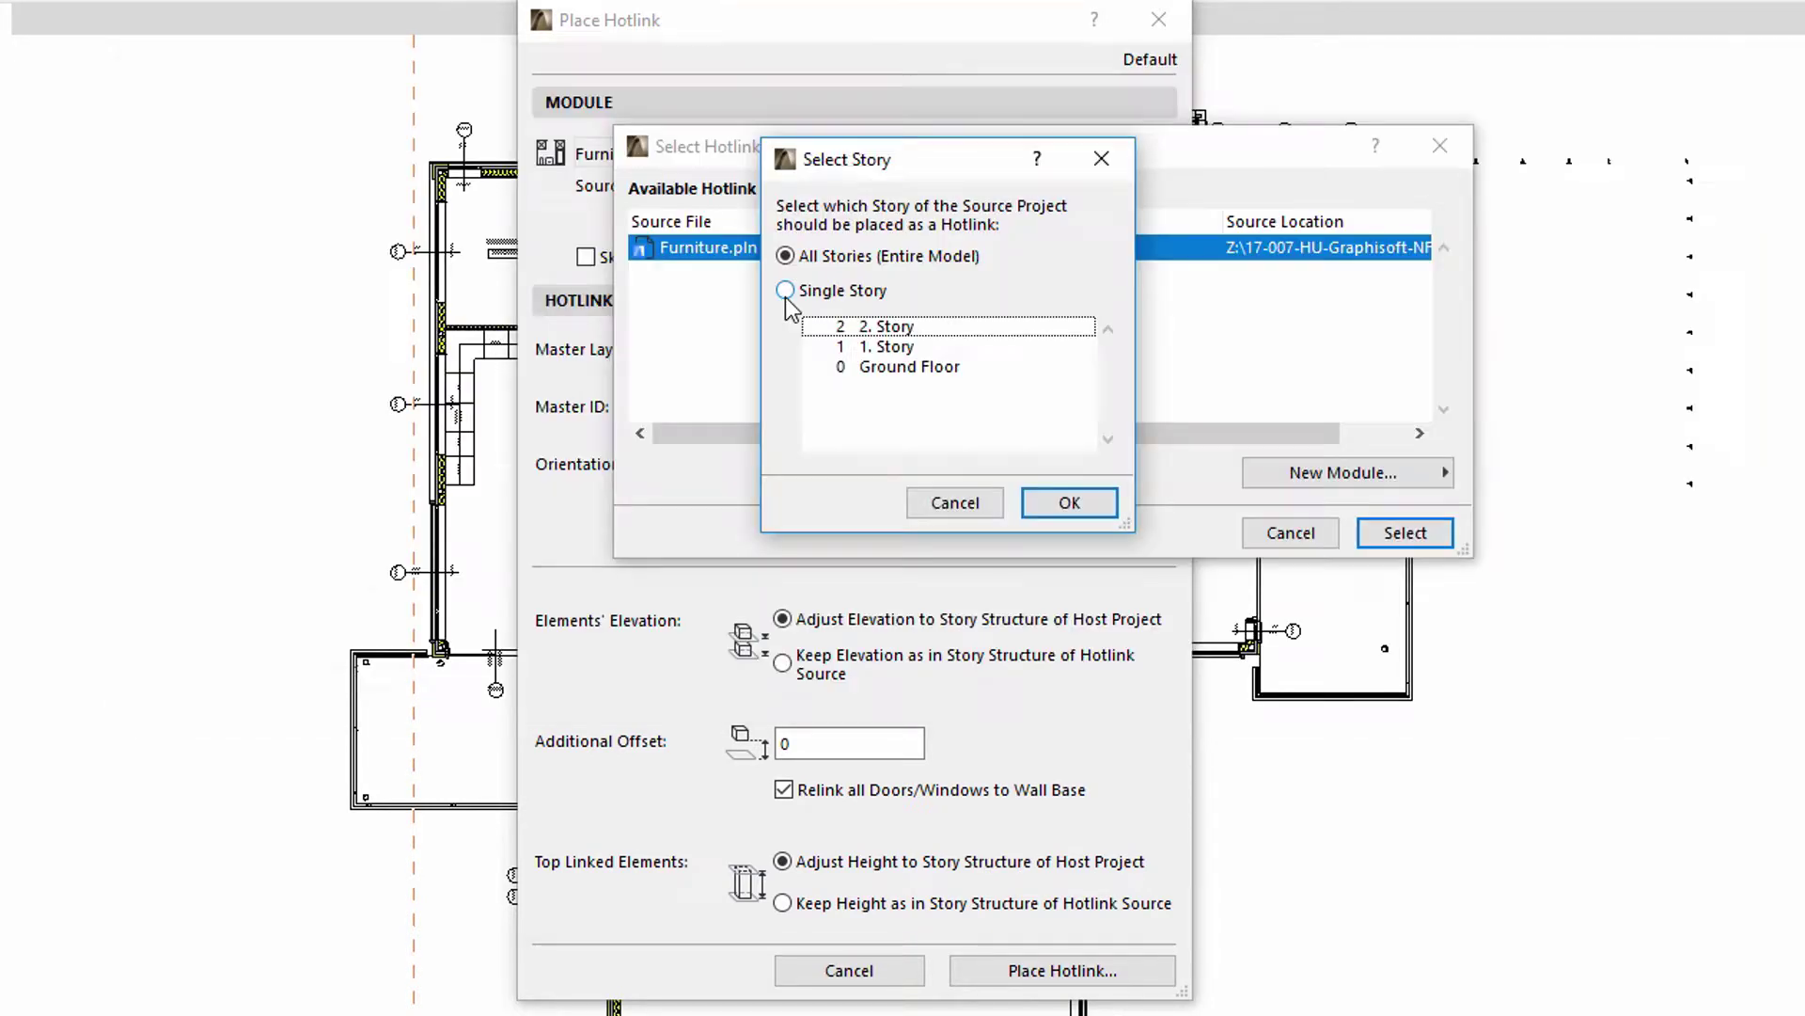
click(786, 292)
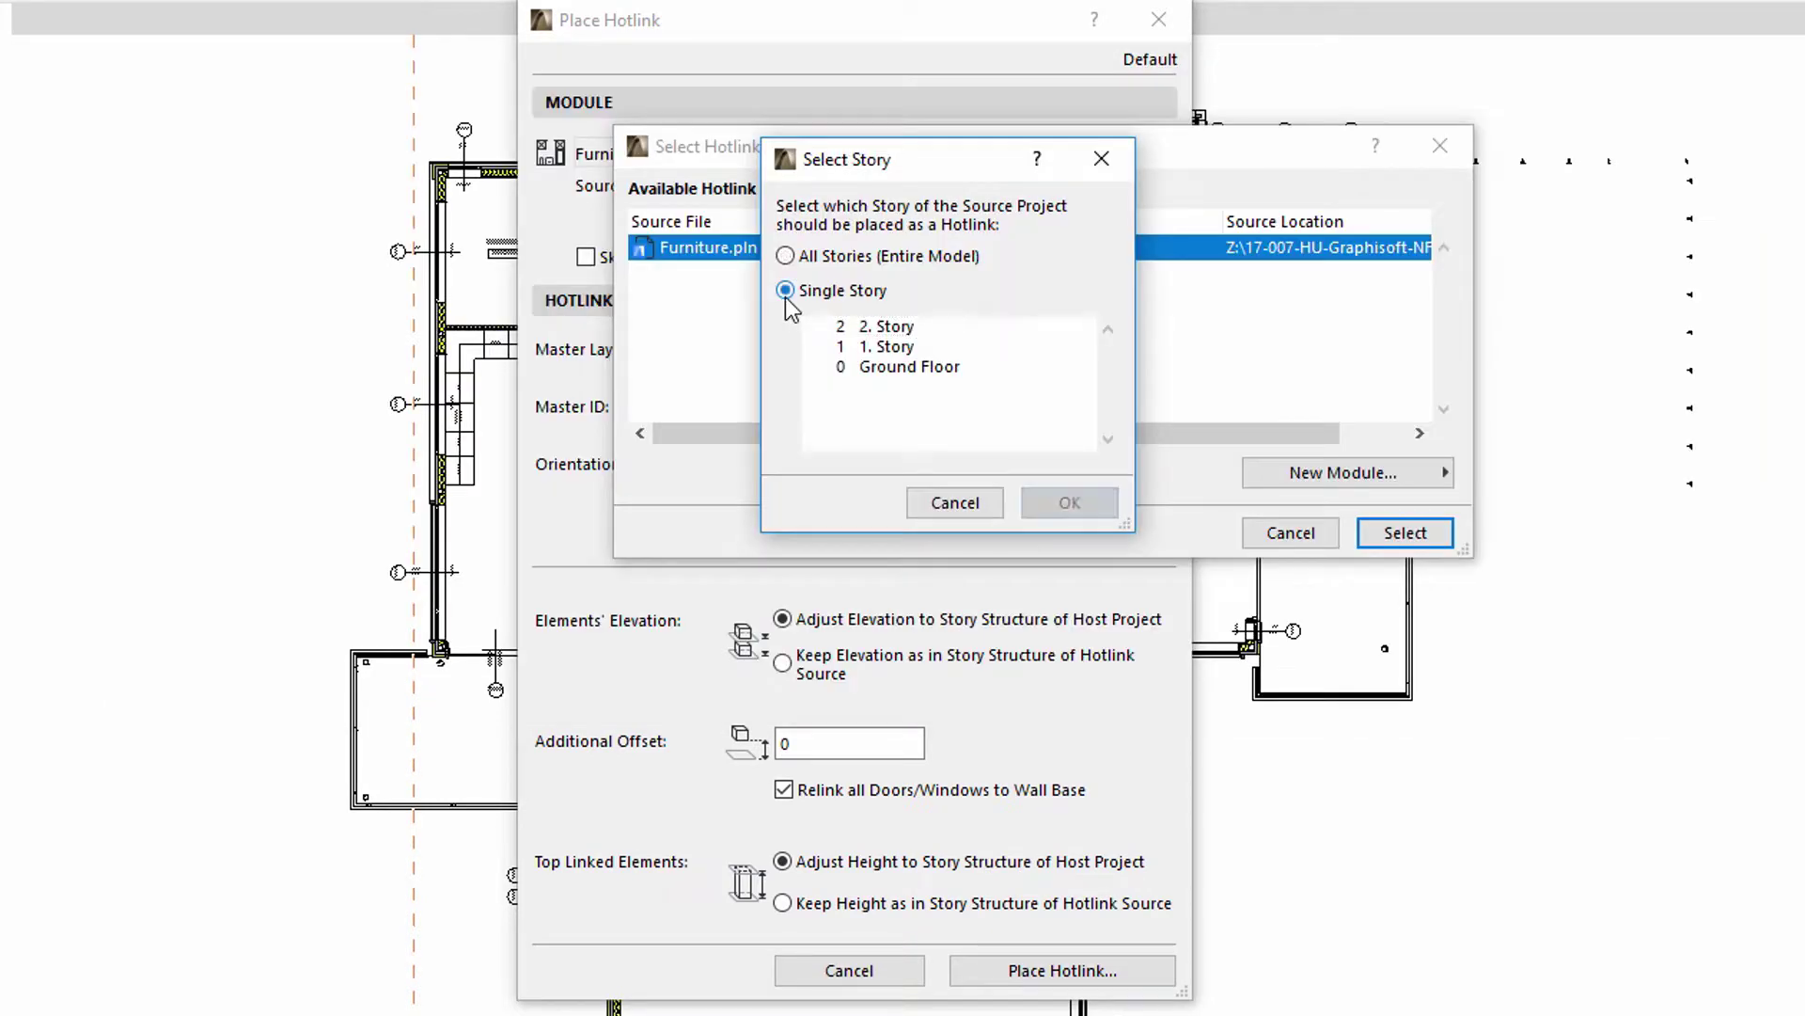
click(855, 330)
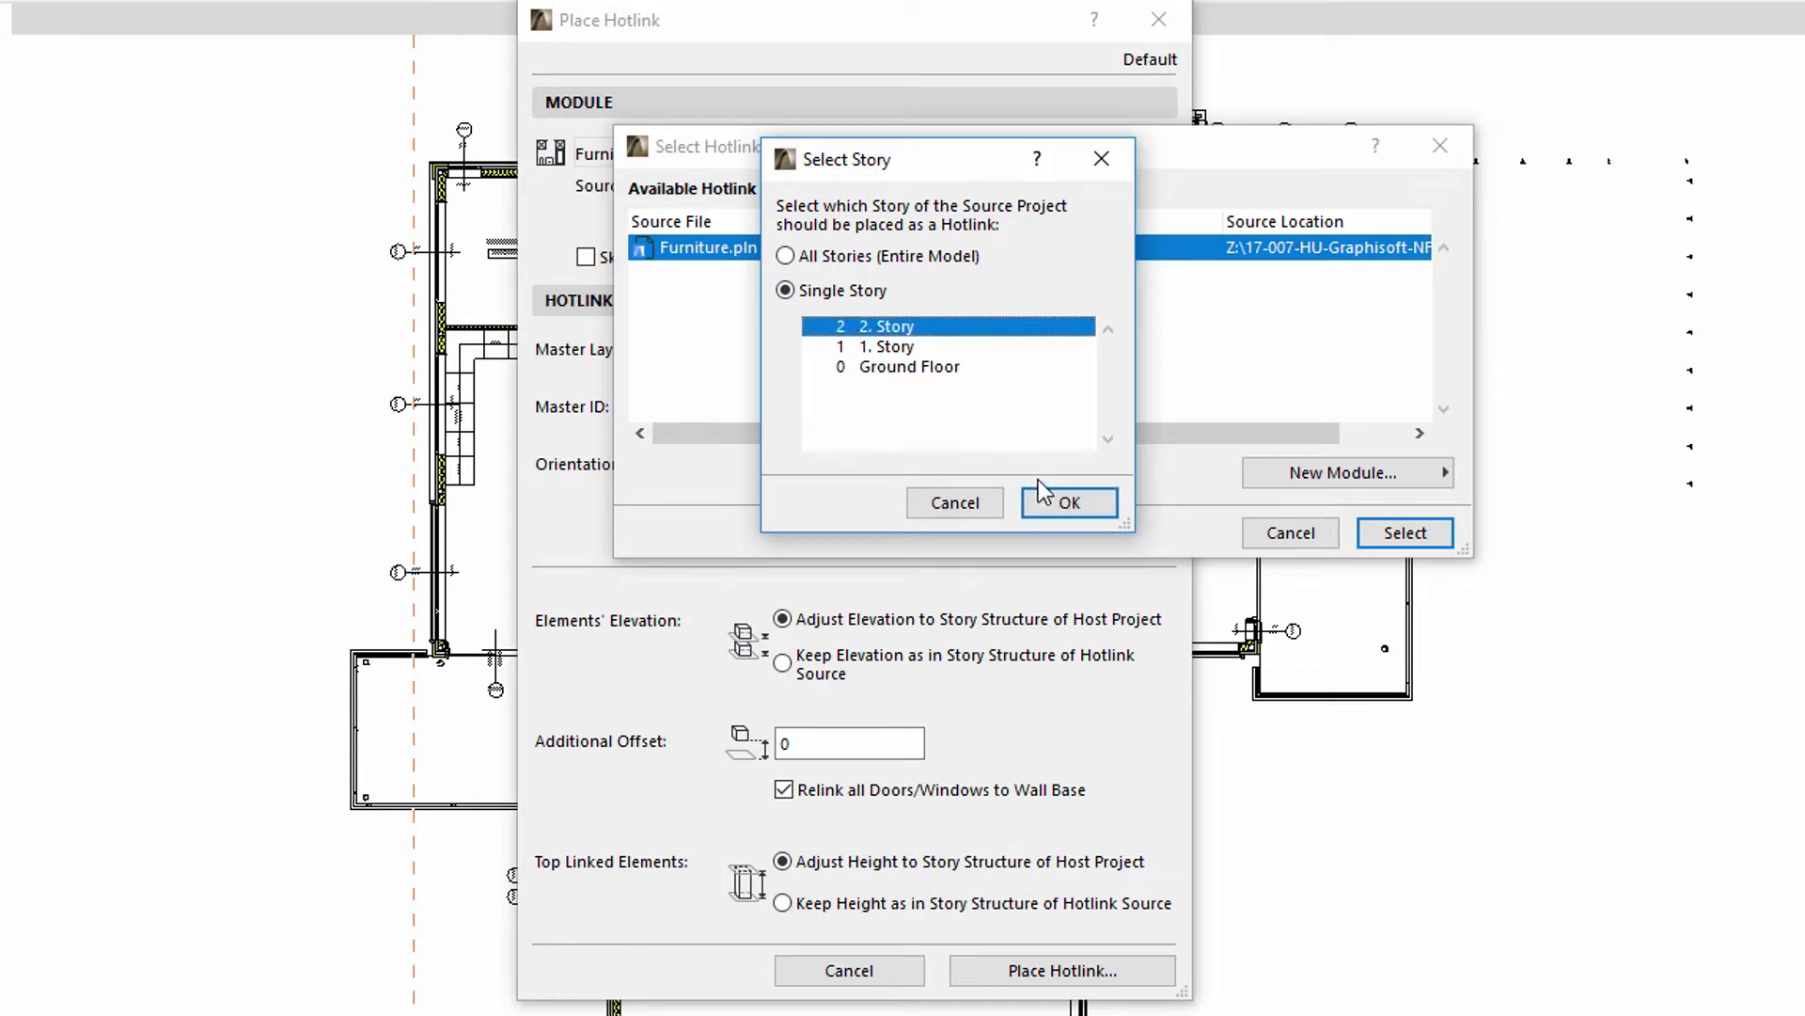
click(1059, 501)
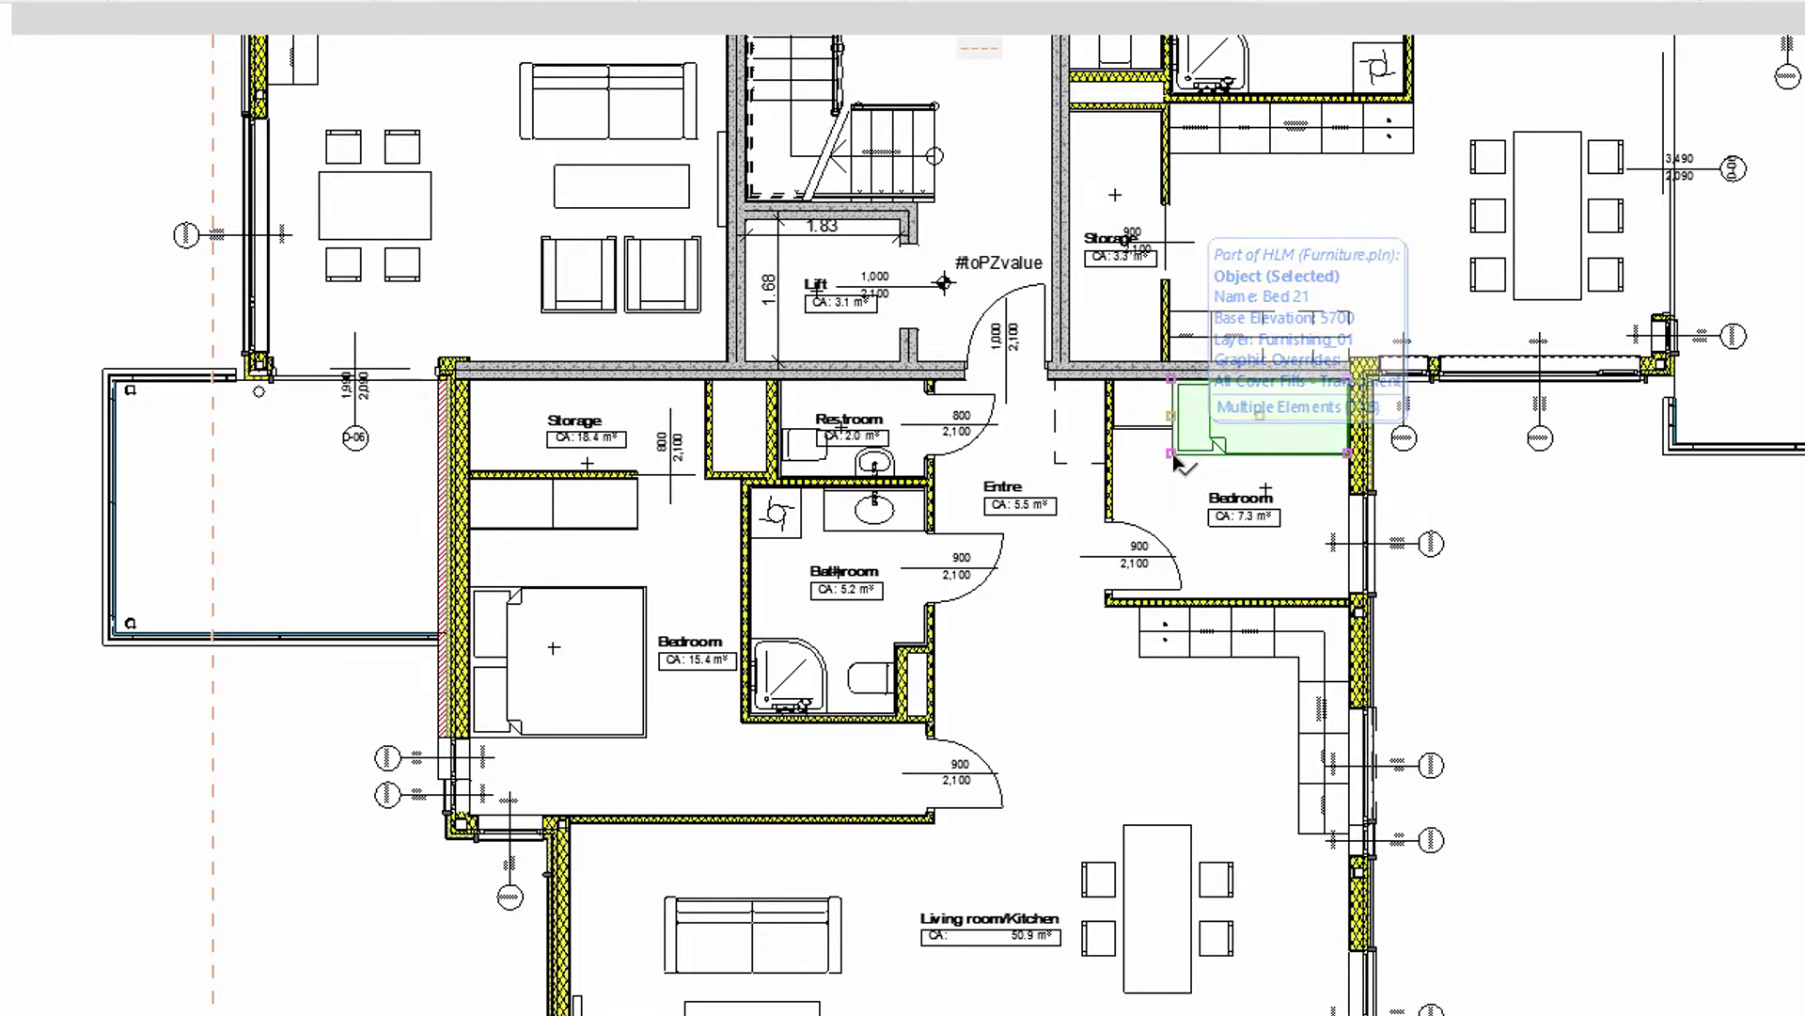
key(ctrl+t)
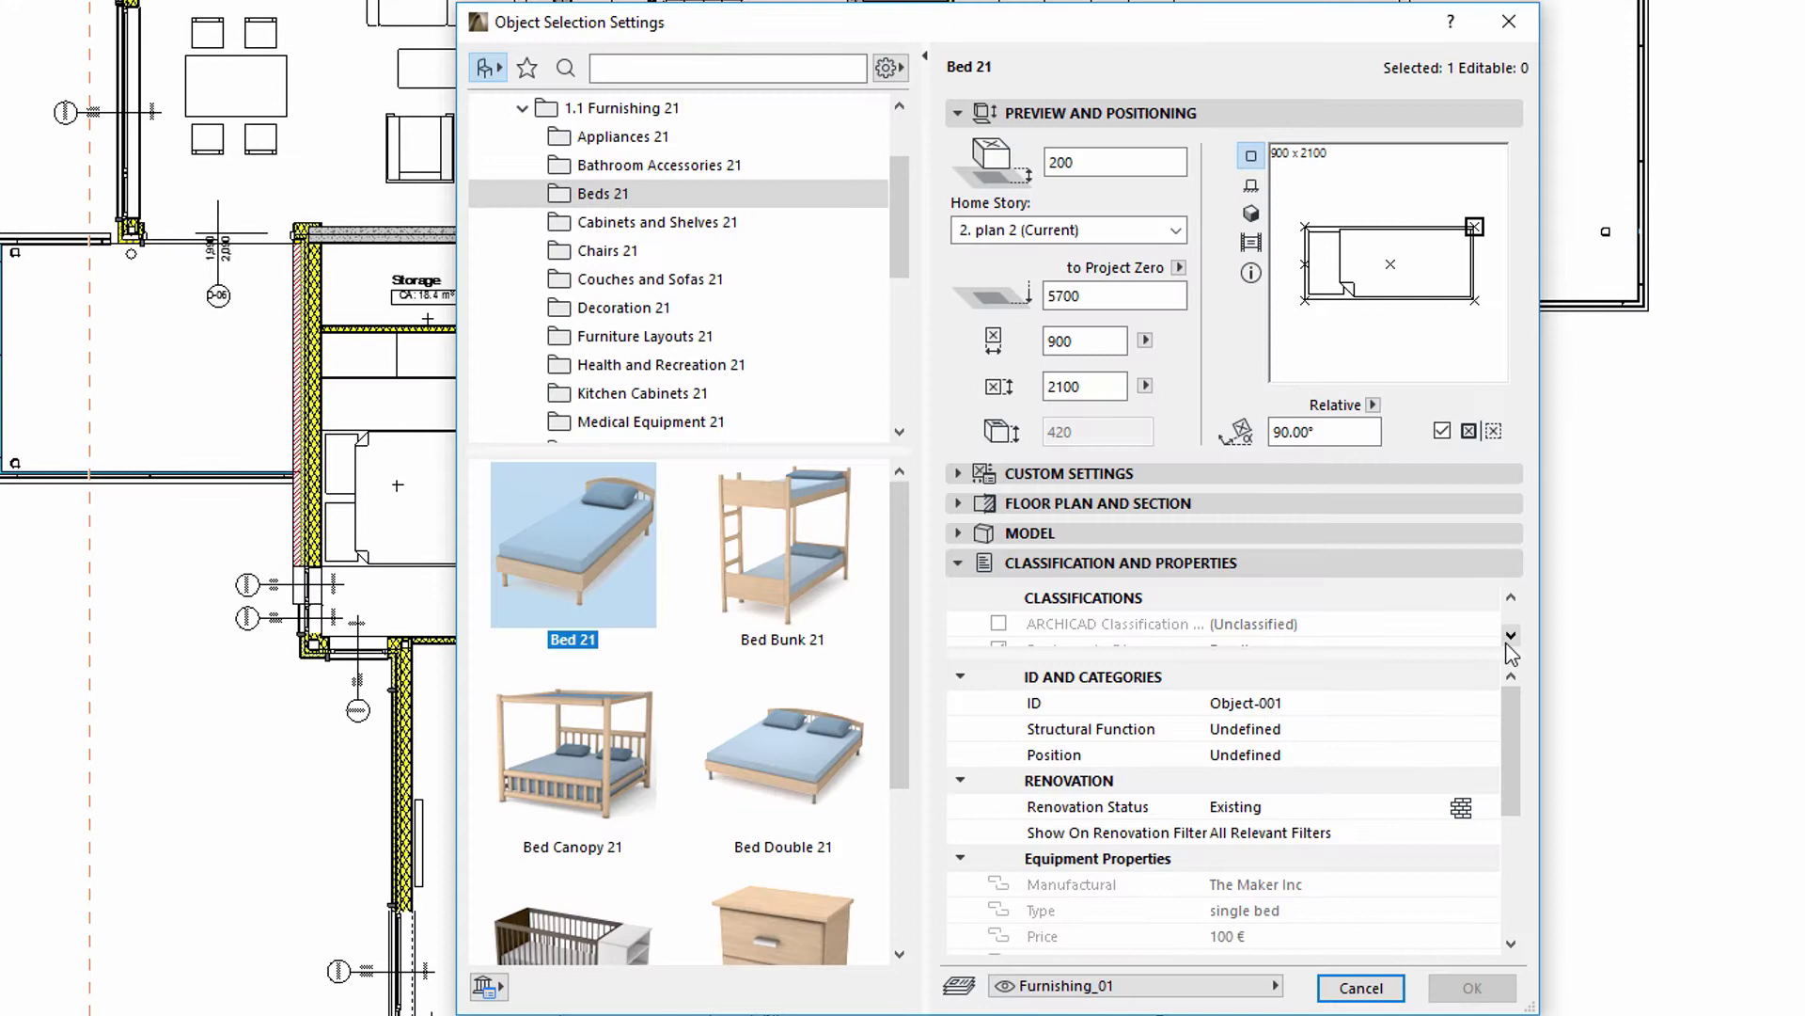
click(1510, 637)
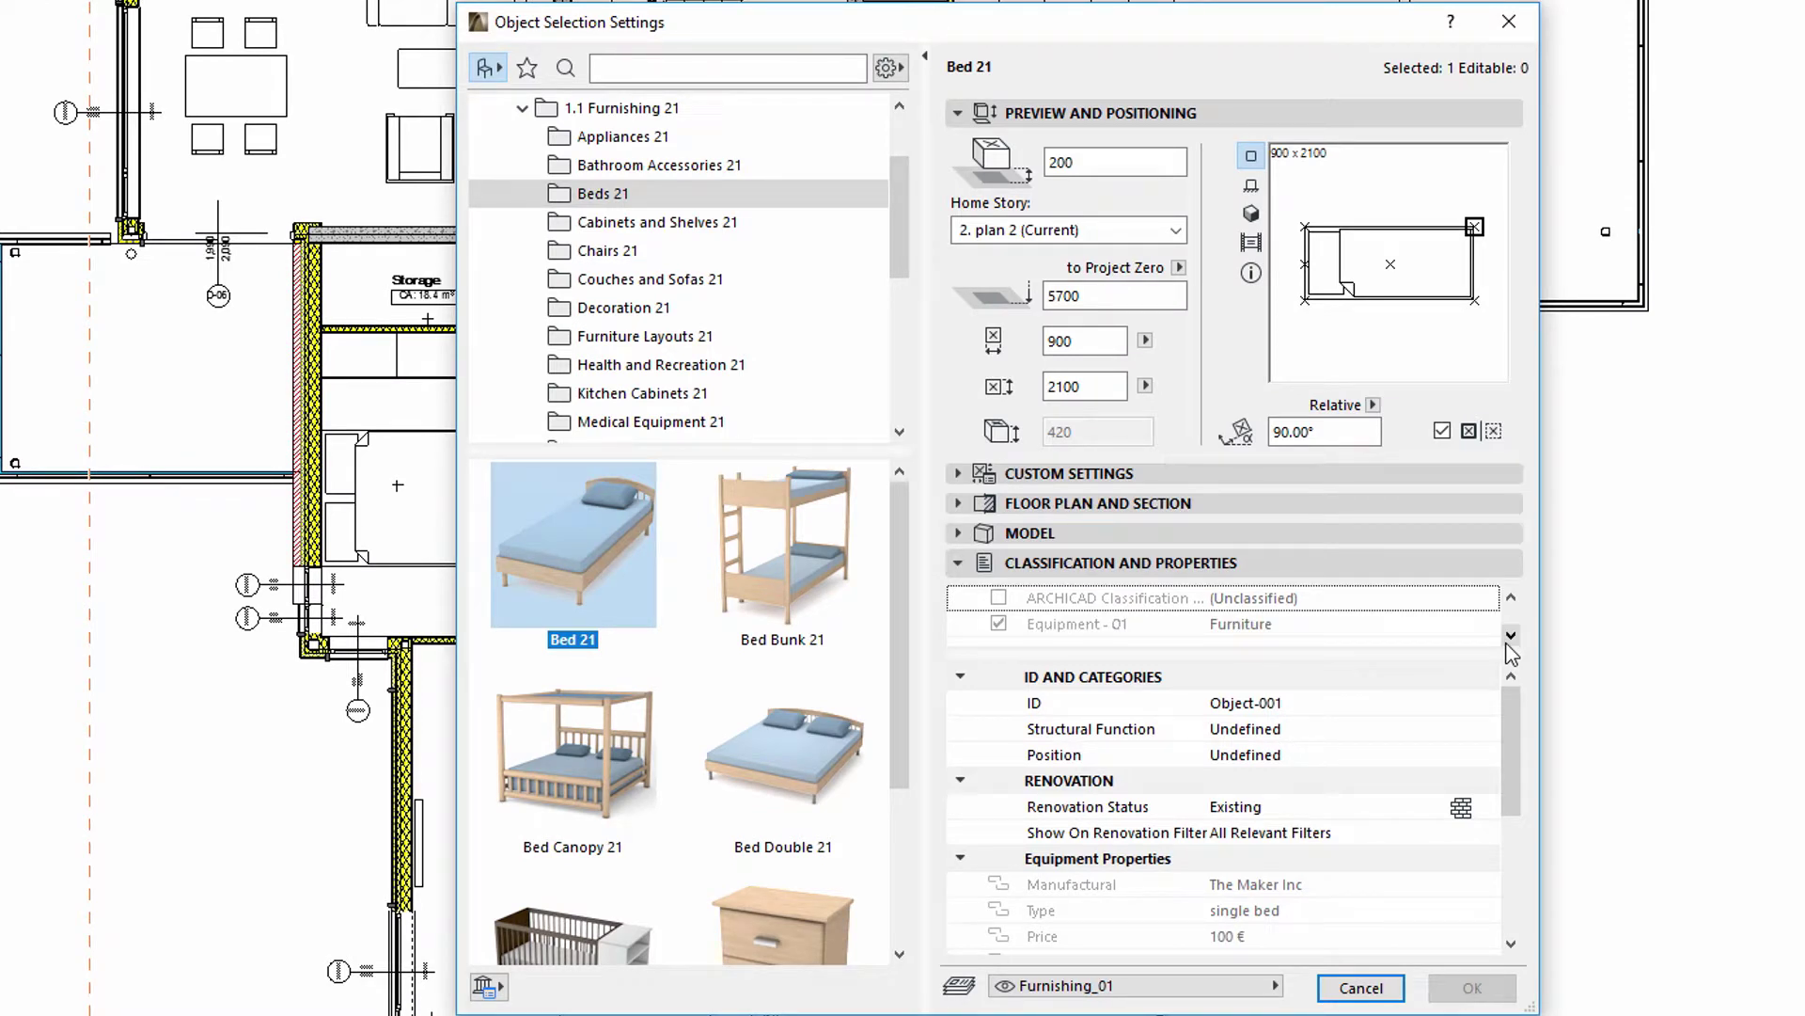
drag(1510, 734, 1512, 783)
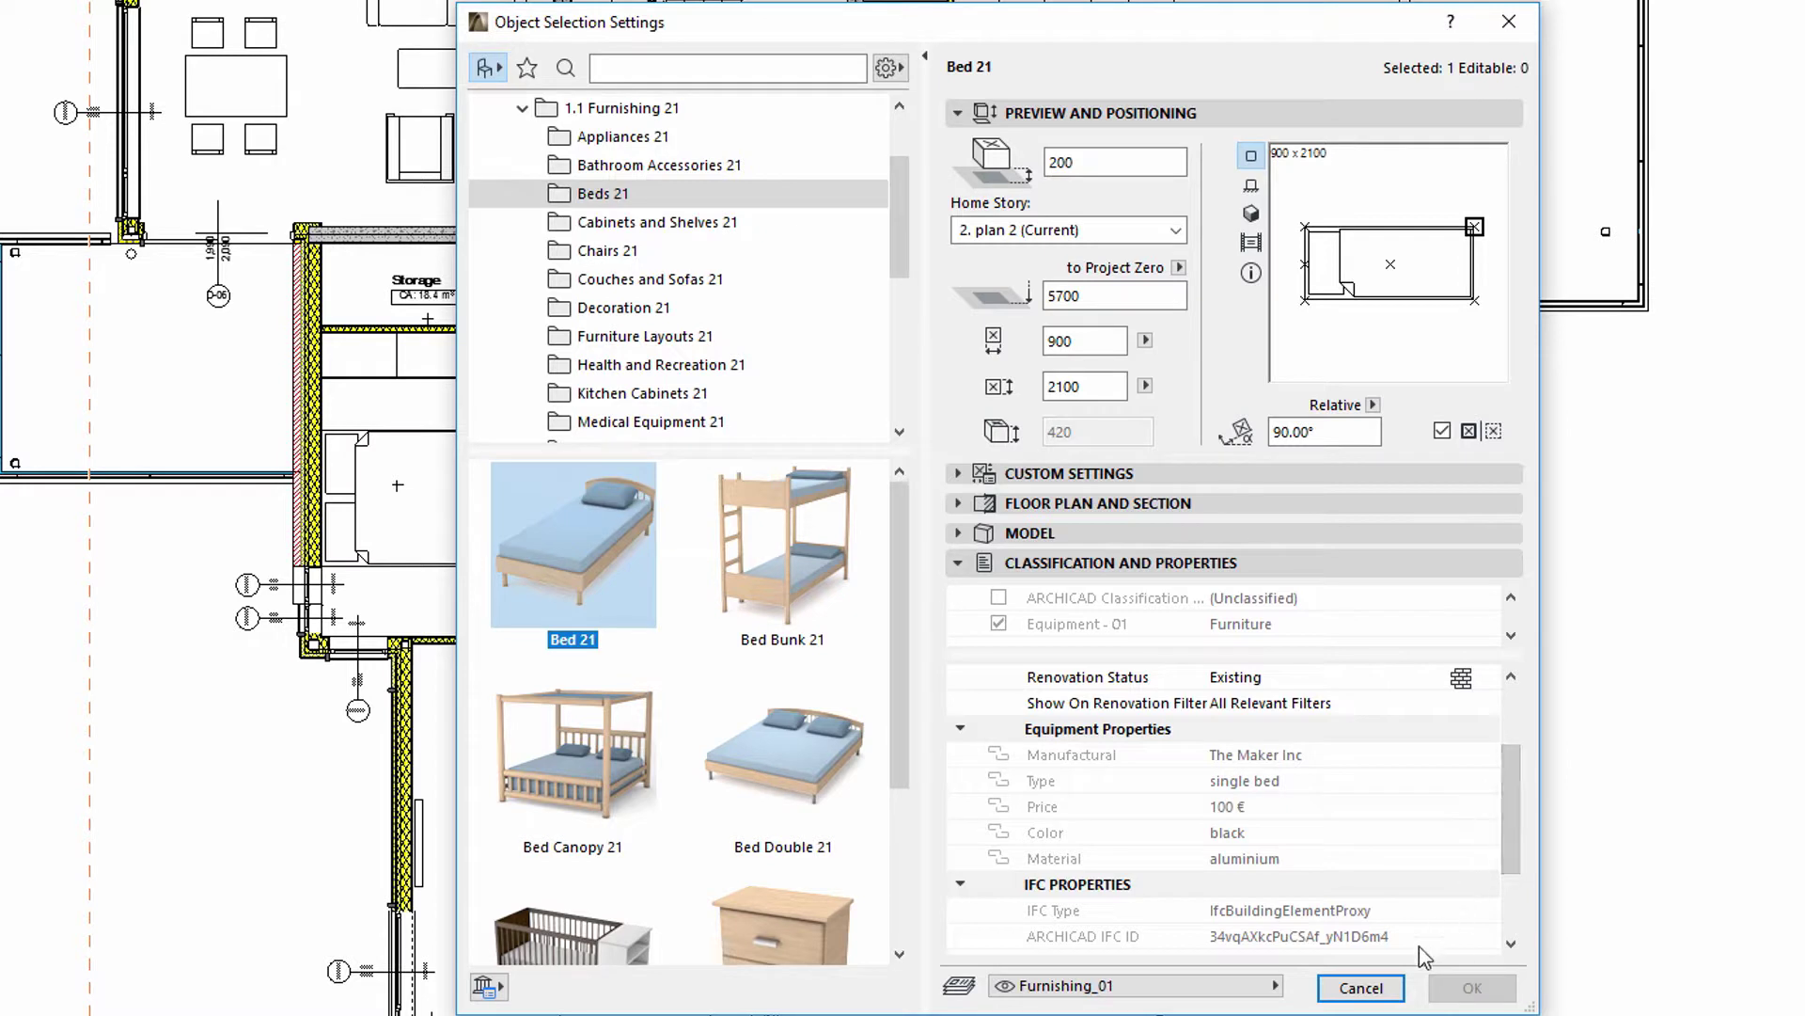
click(1362, 987)
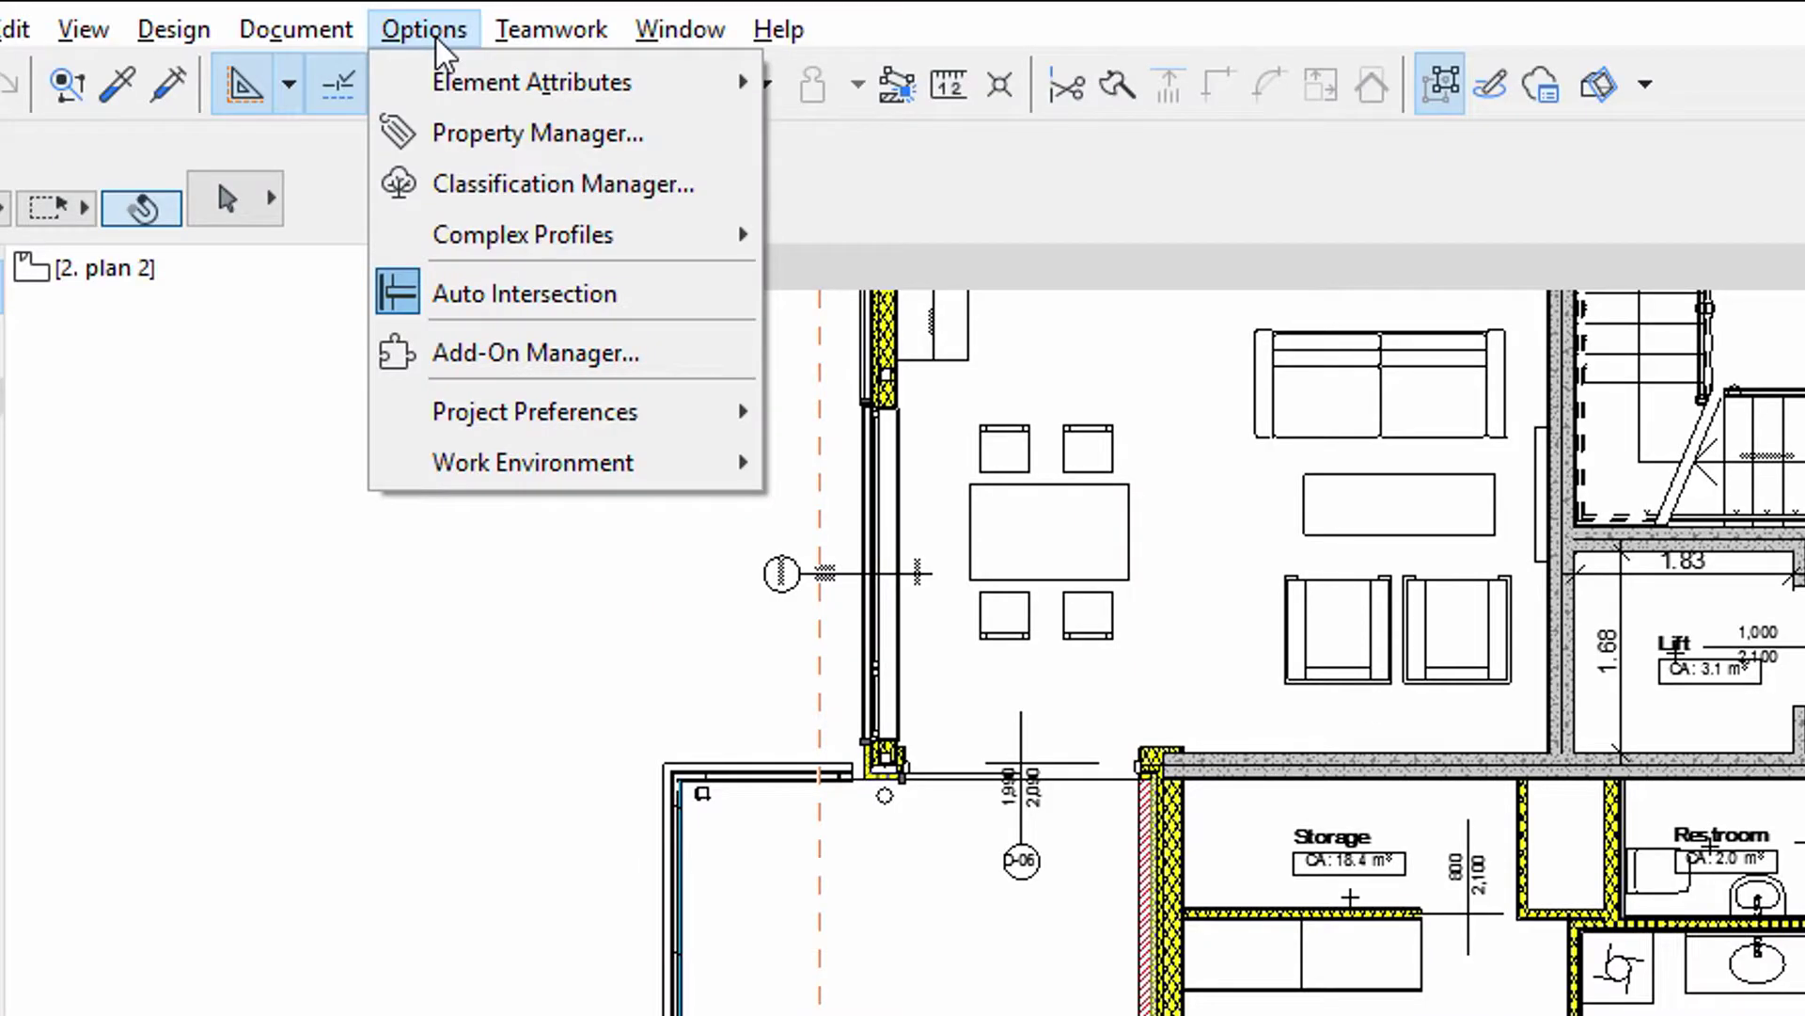
Copy the hotlinked Furniture class under Equipment - 01 into the project, accepting both messages
click(465, 187)
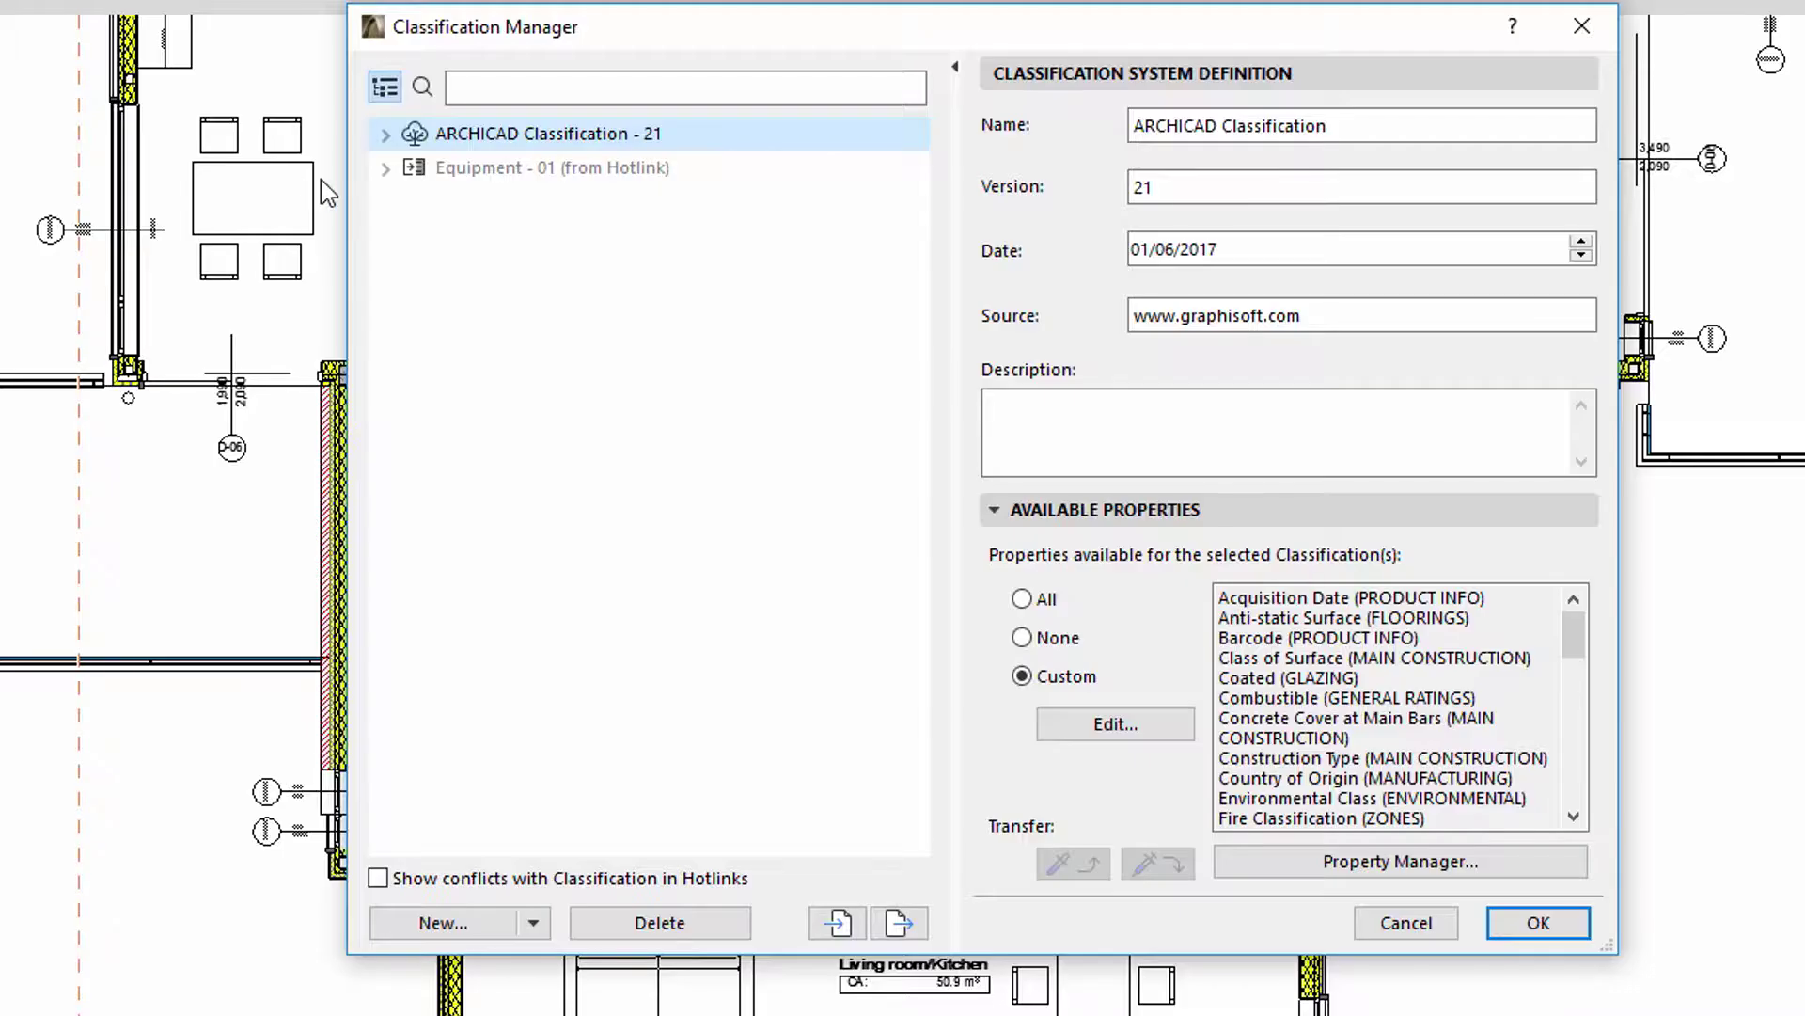
click(385, 167)
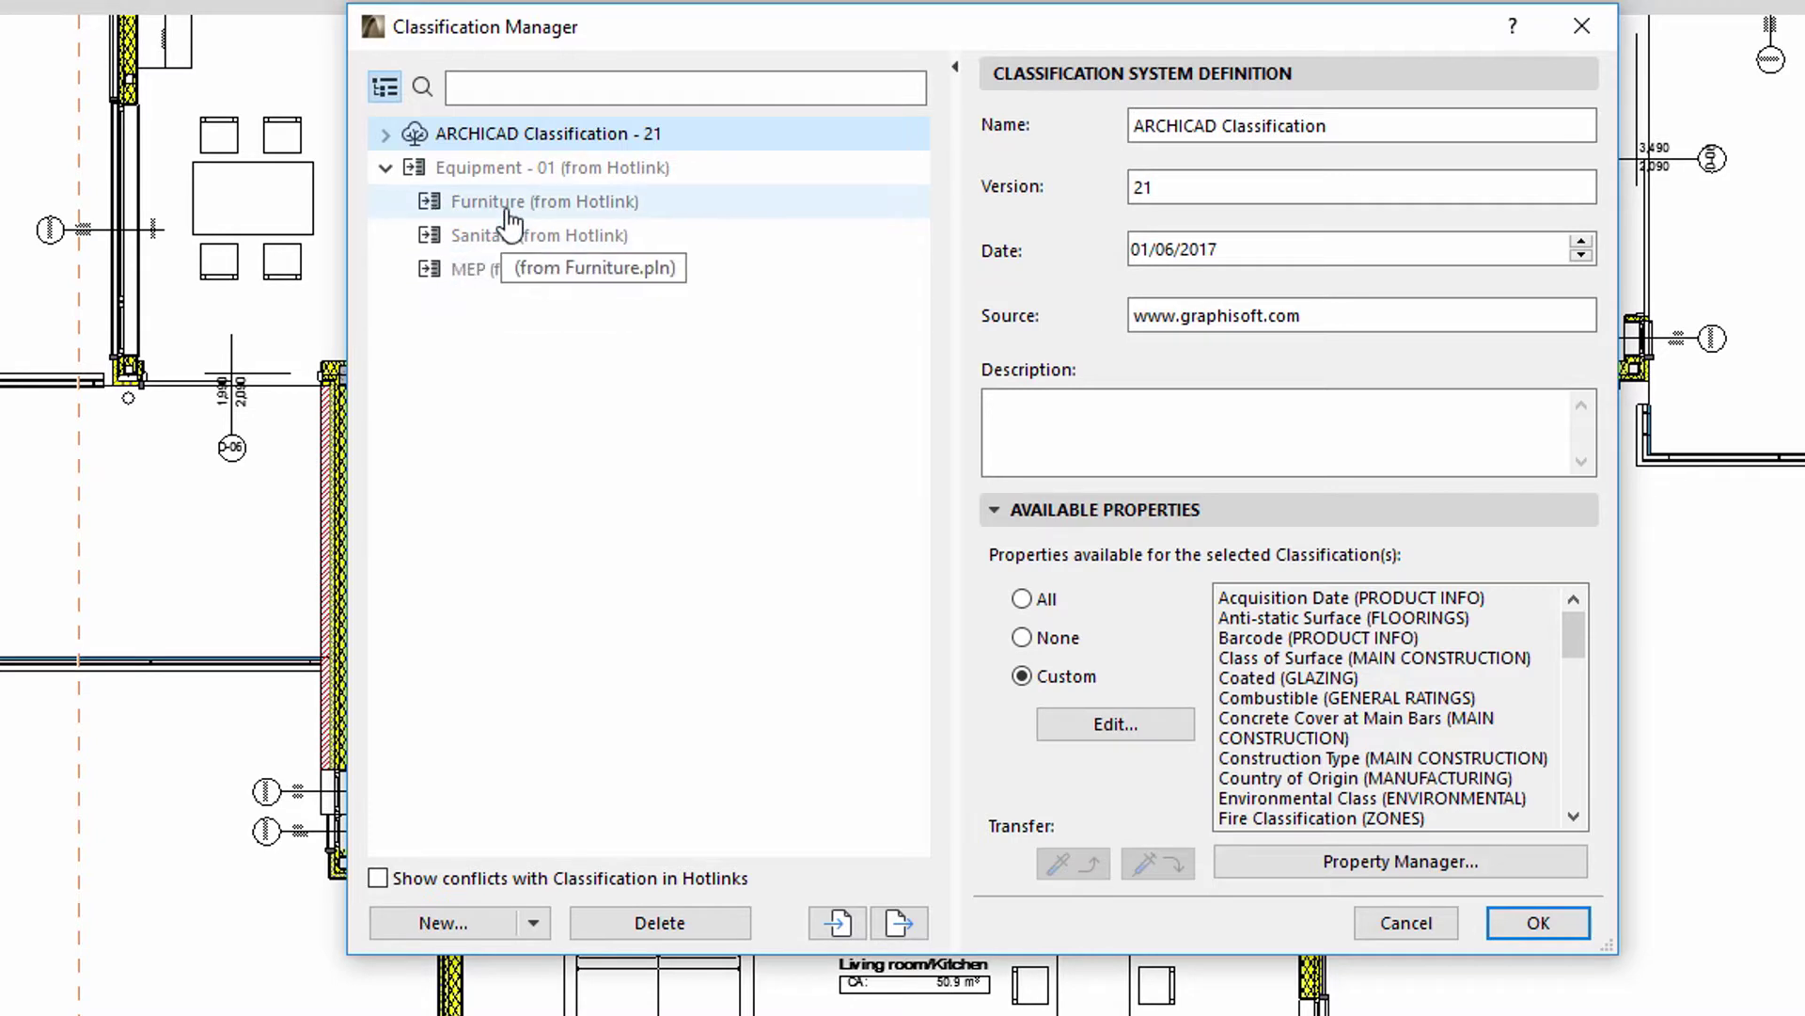
click(431, 205)
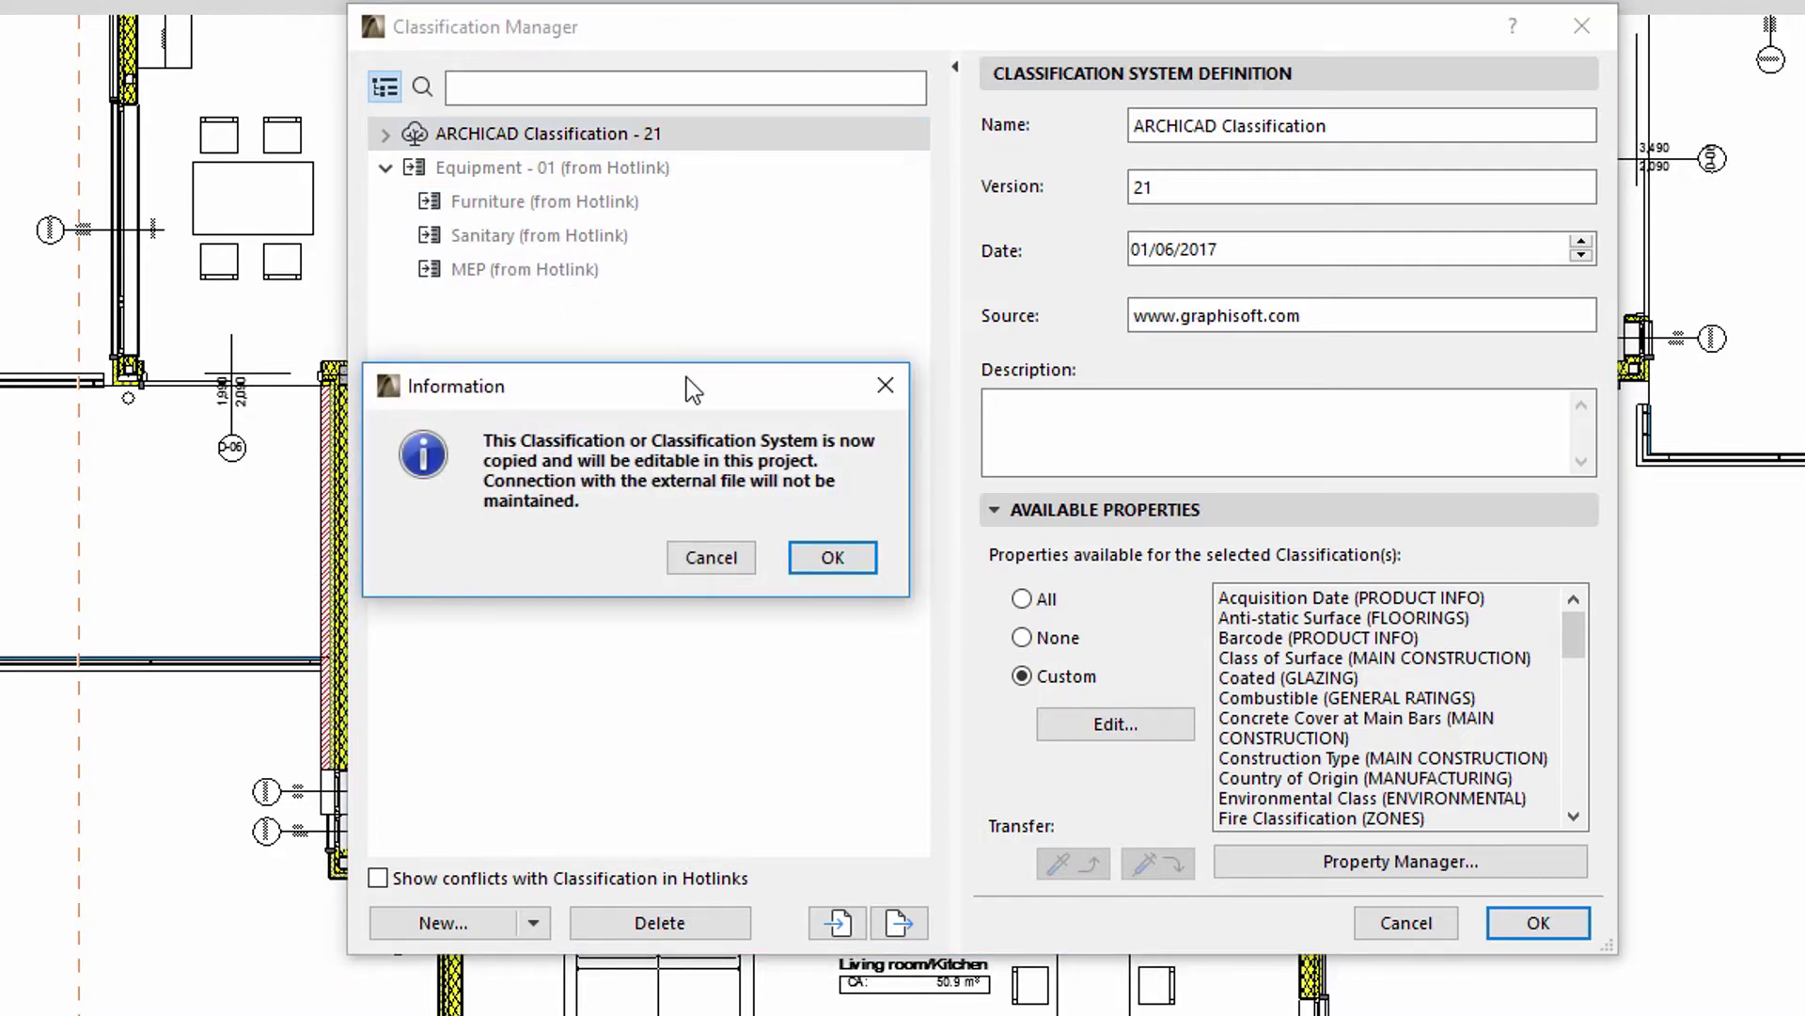
click(833, 558)
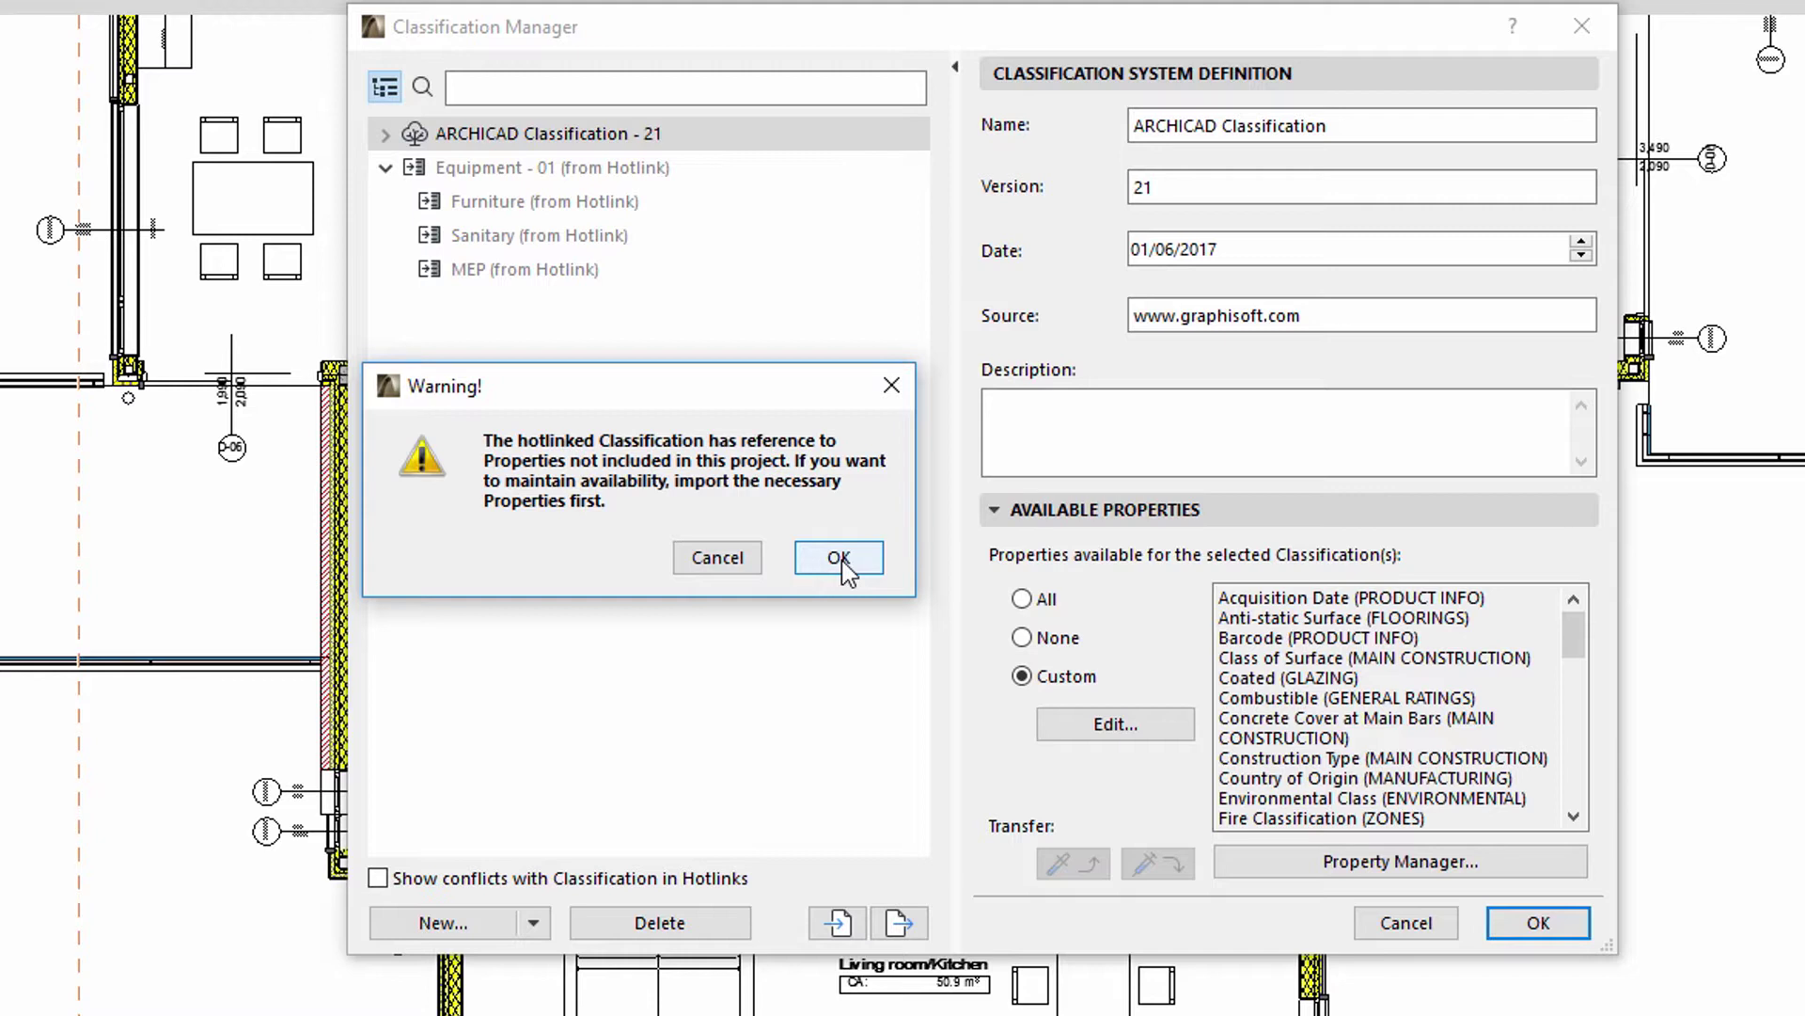
click(842, 561)
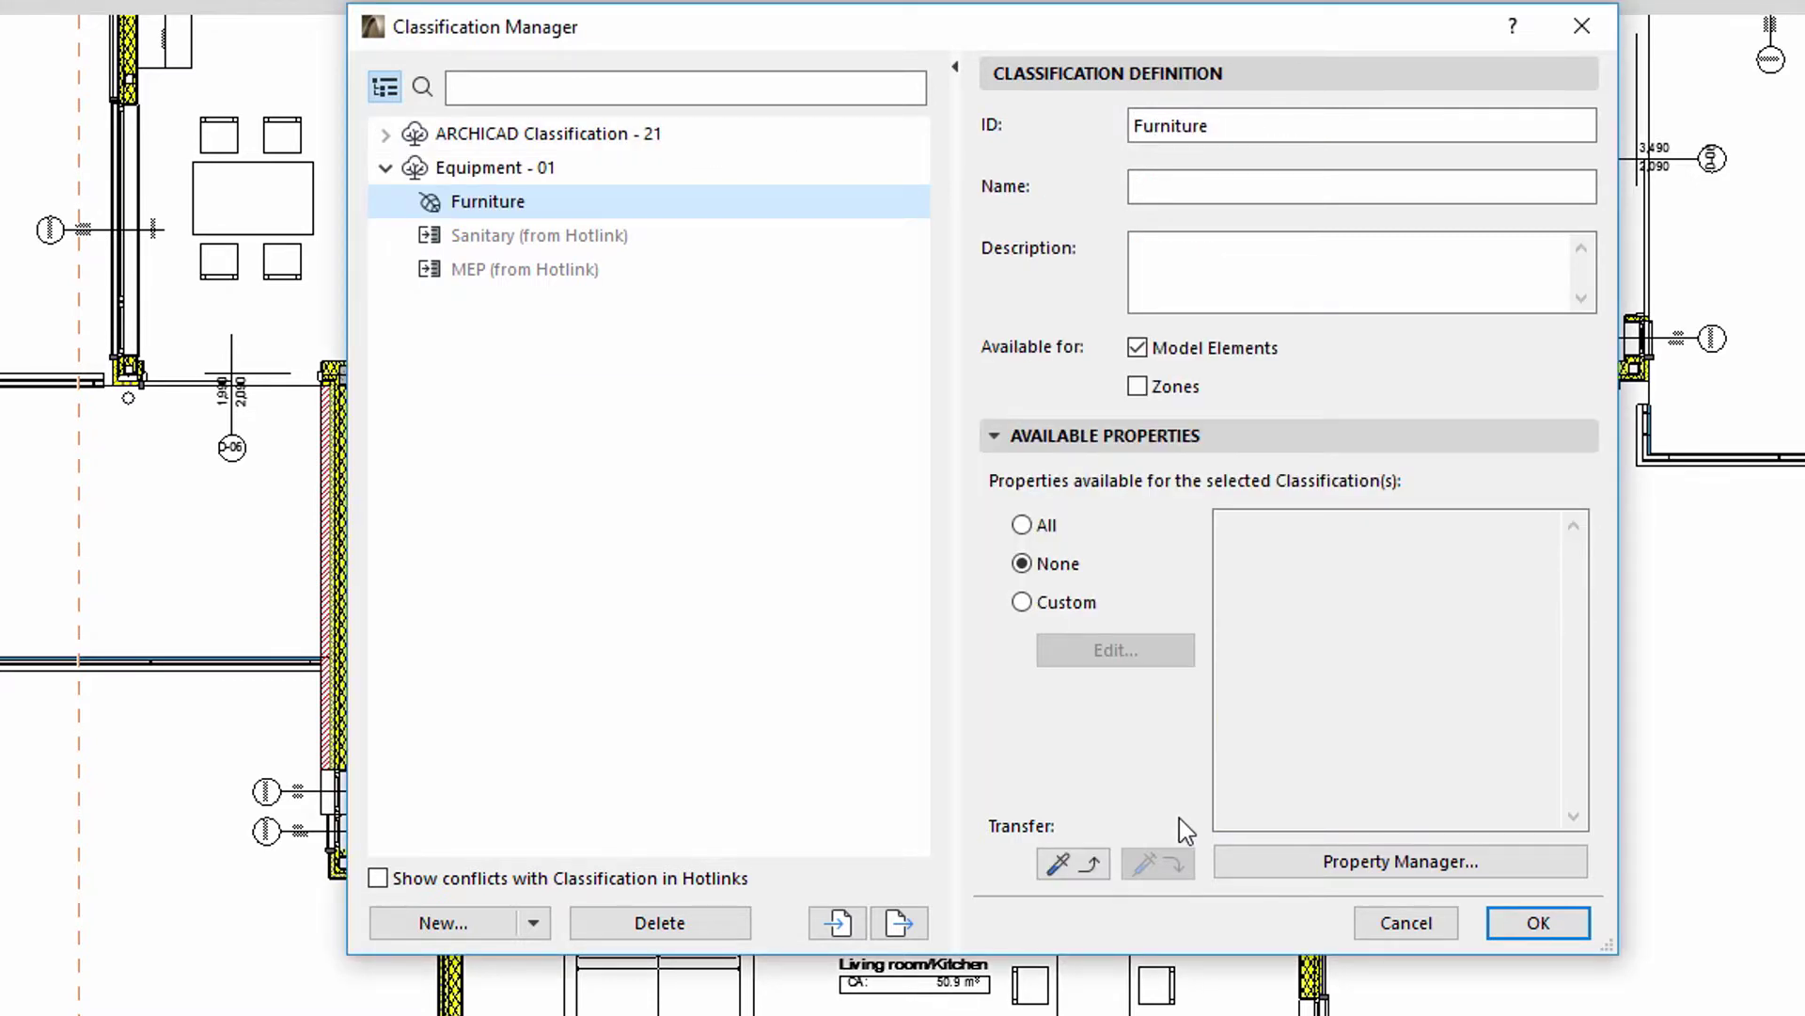
Copy the hotlinked Material equipment property into the project and close the managers
click(1238, 856)
drag(644, 343, 645, 786)
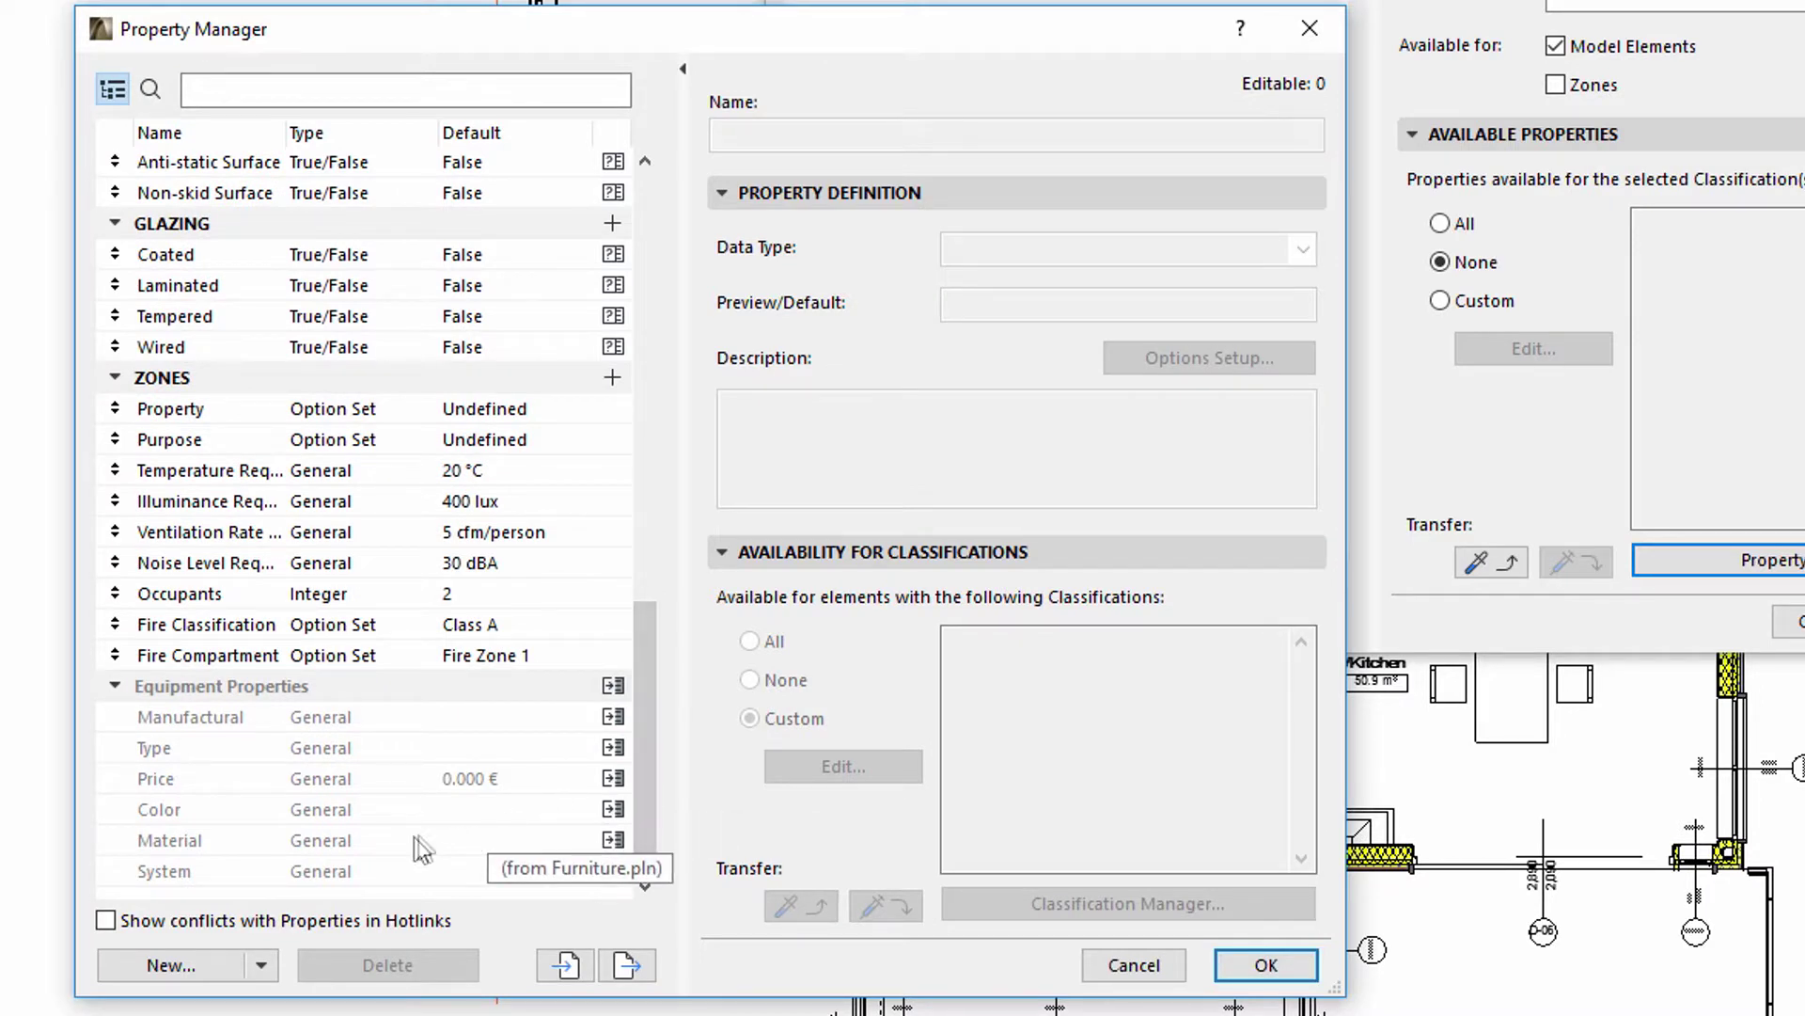
click(345, 848)
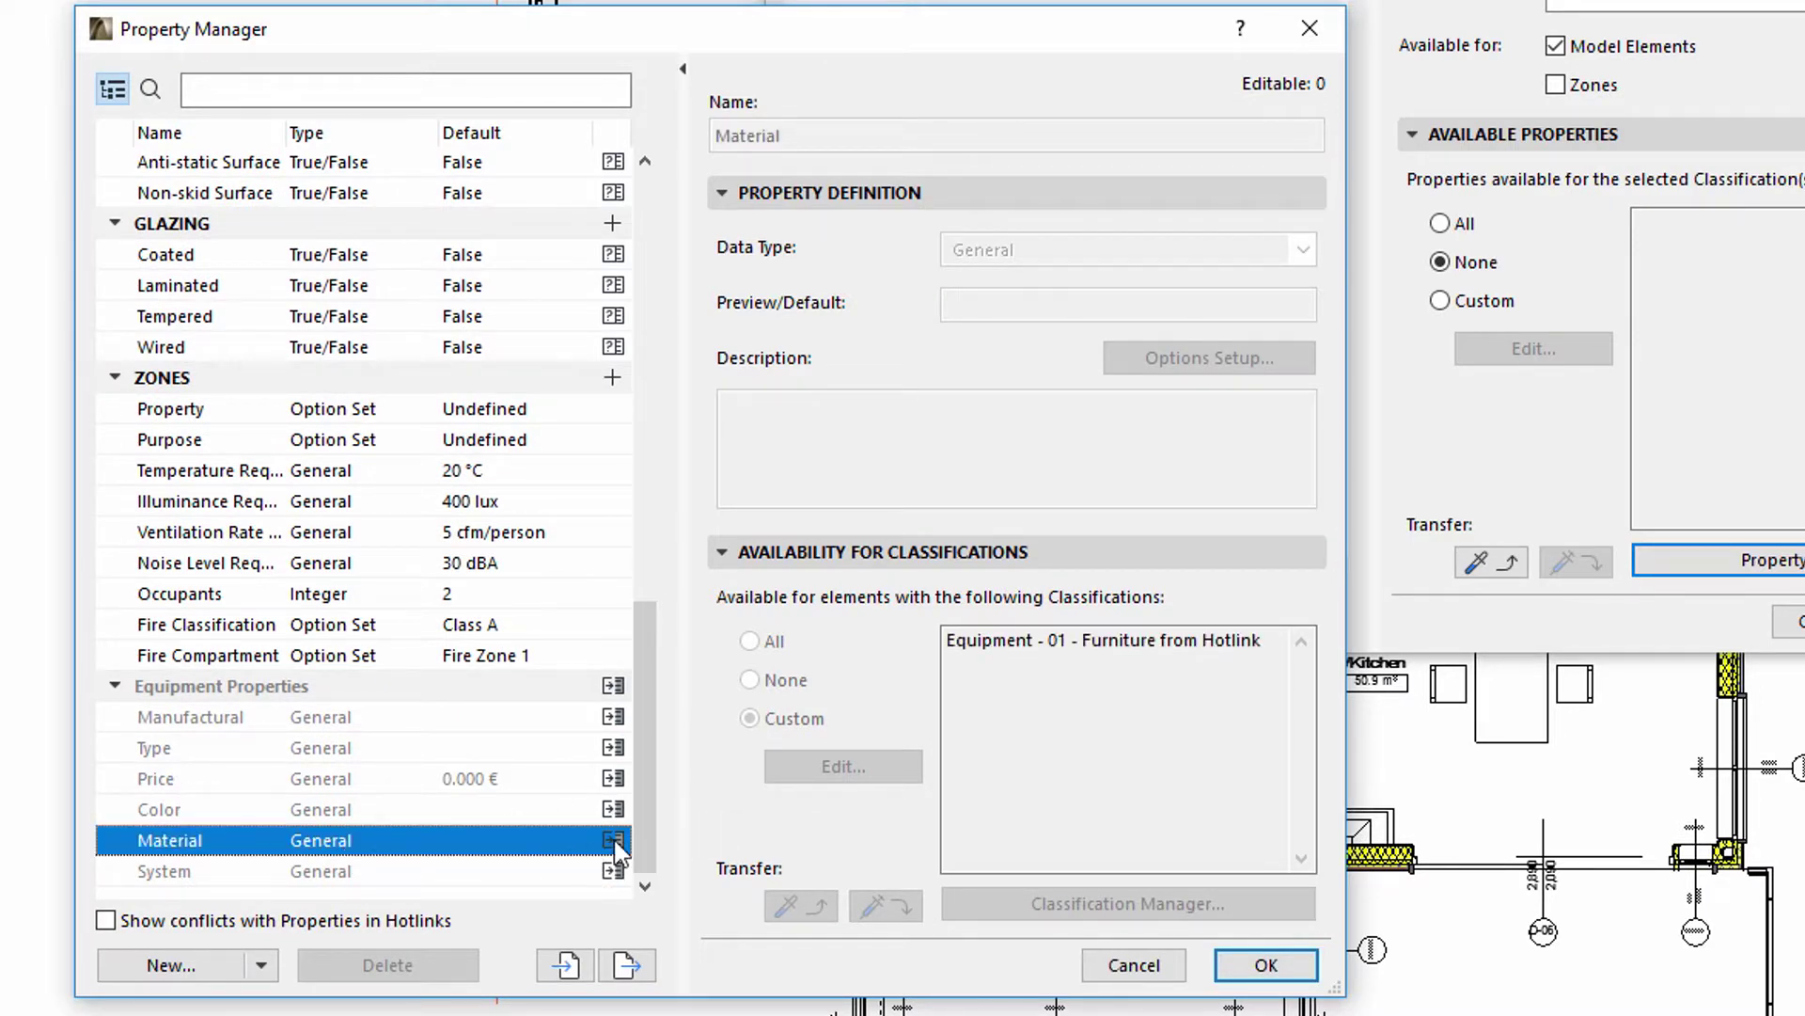
click(613, 840)
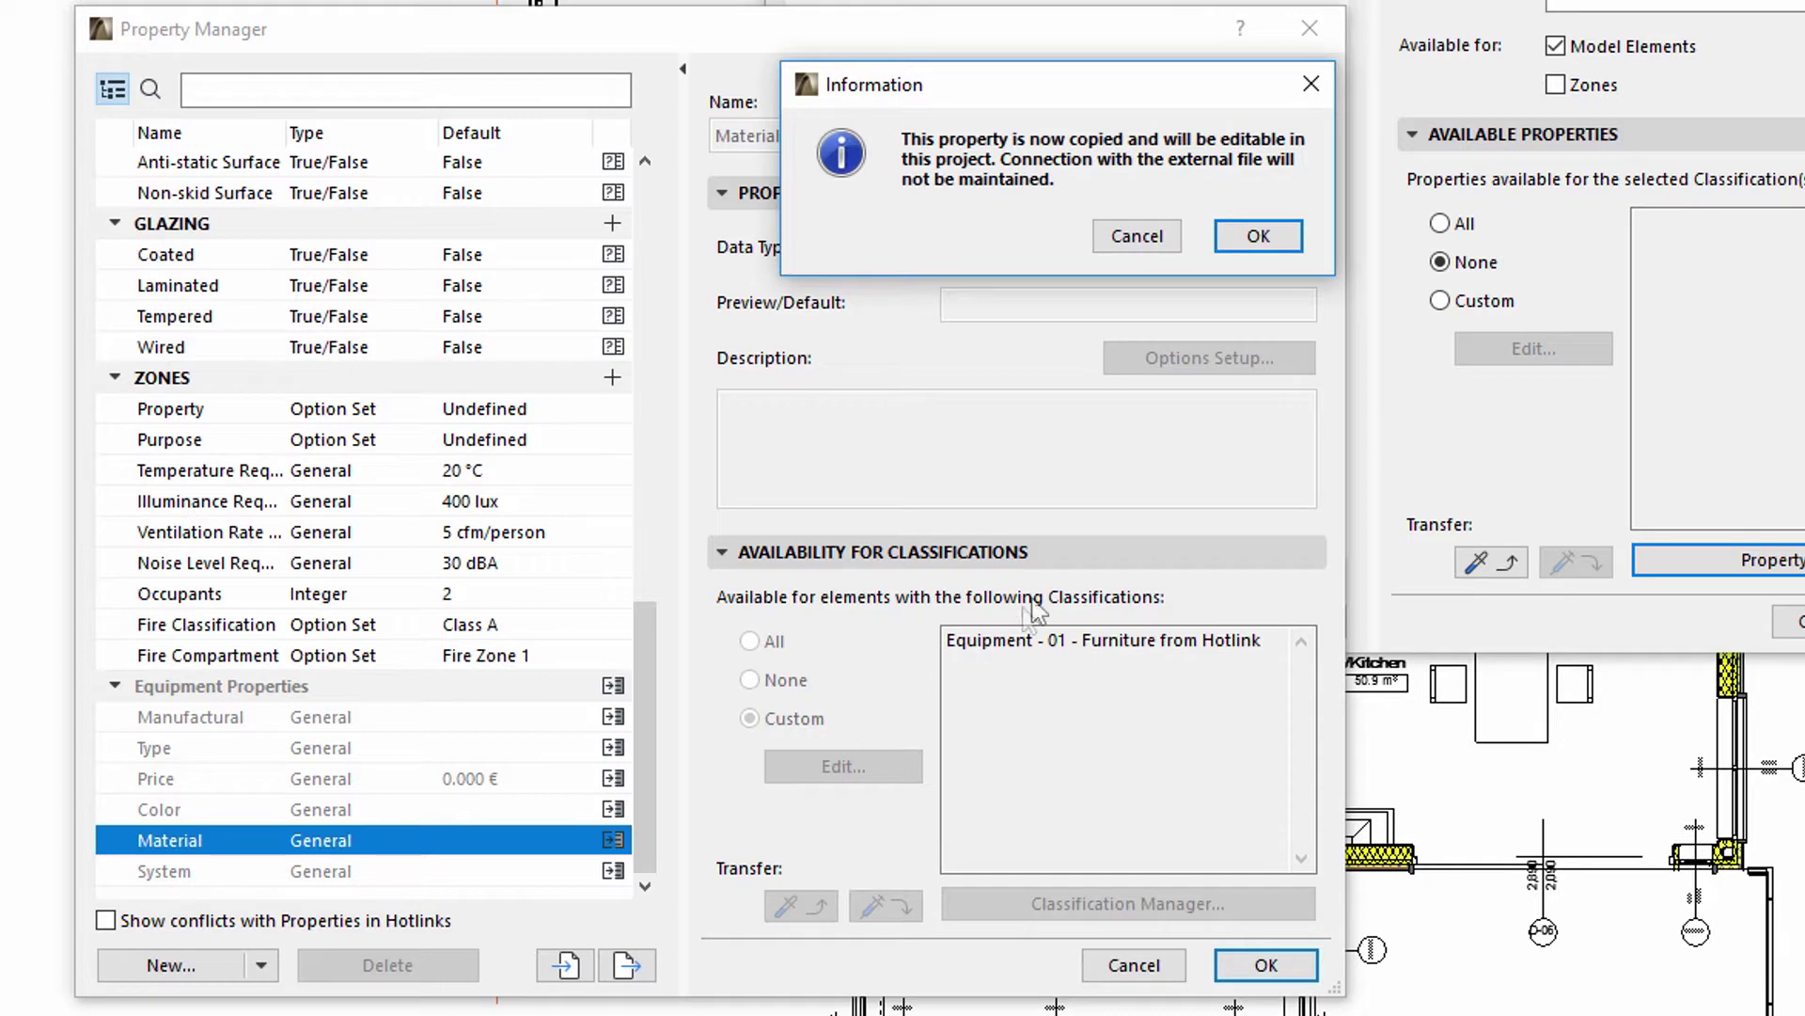
click(1257, 236)
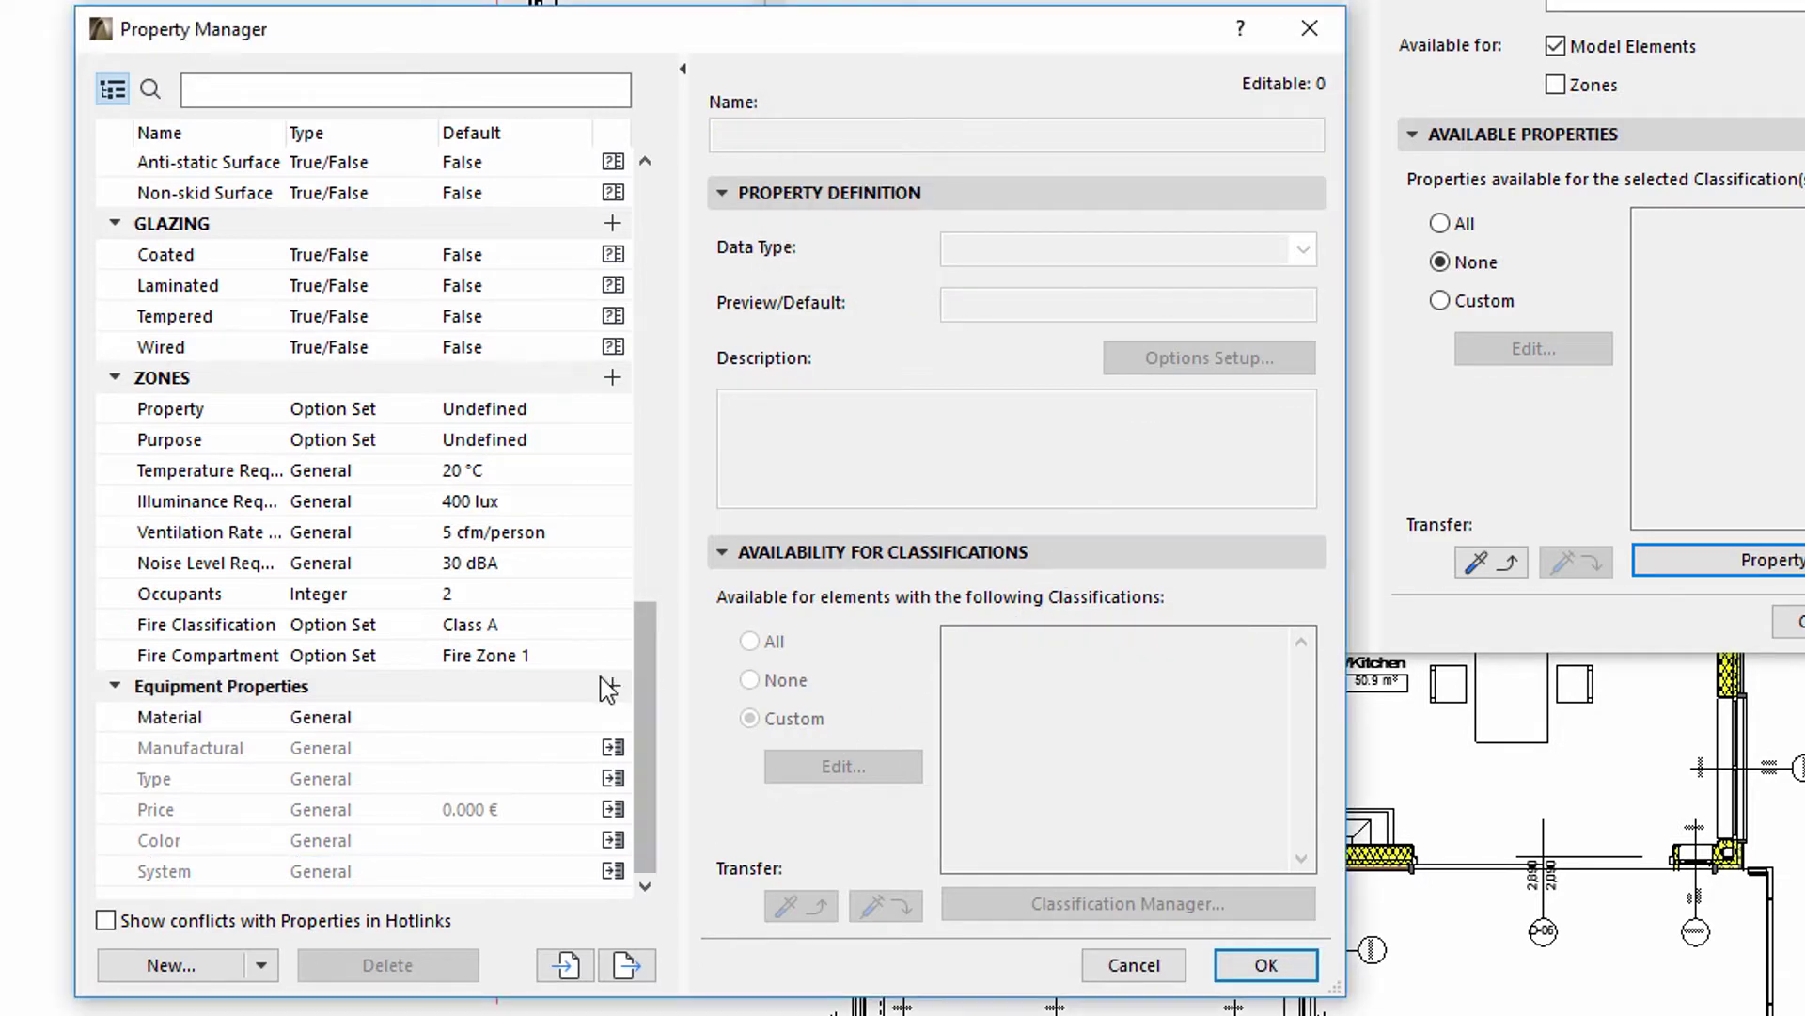
click(493, 720)
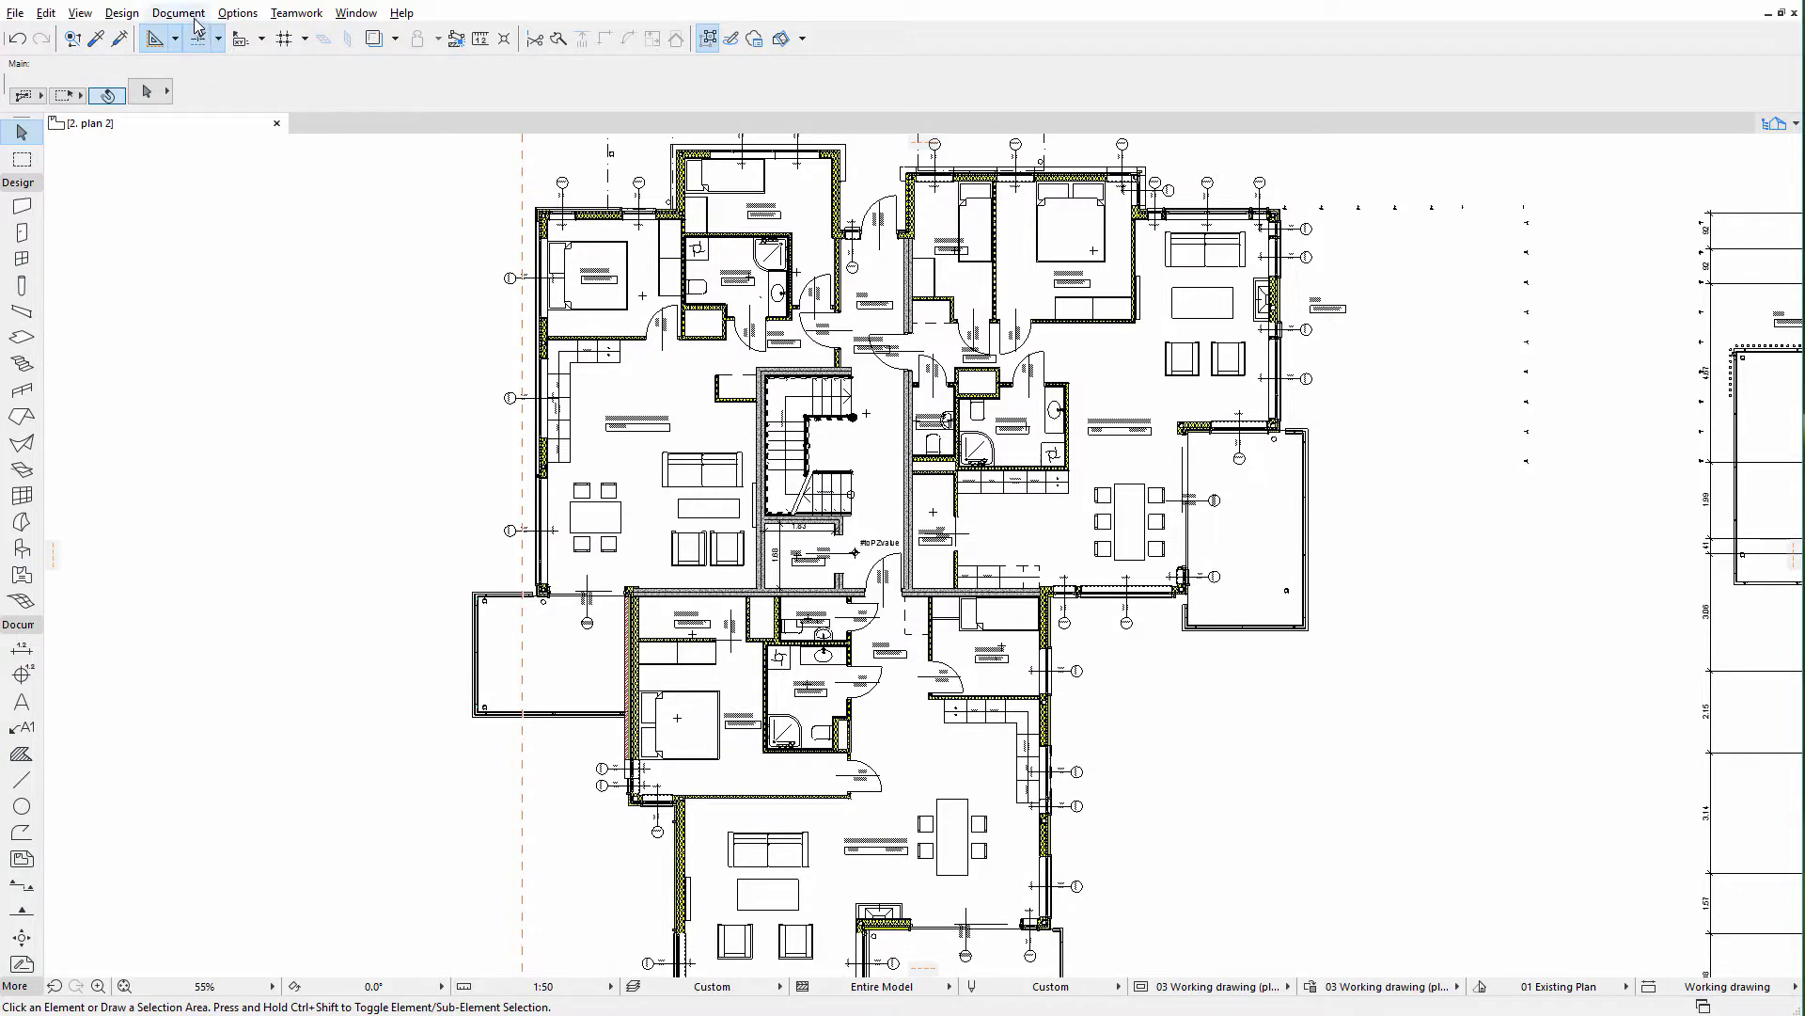
Create a new schedule scheme with ID 01 named Classification
click(184, 14)
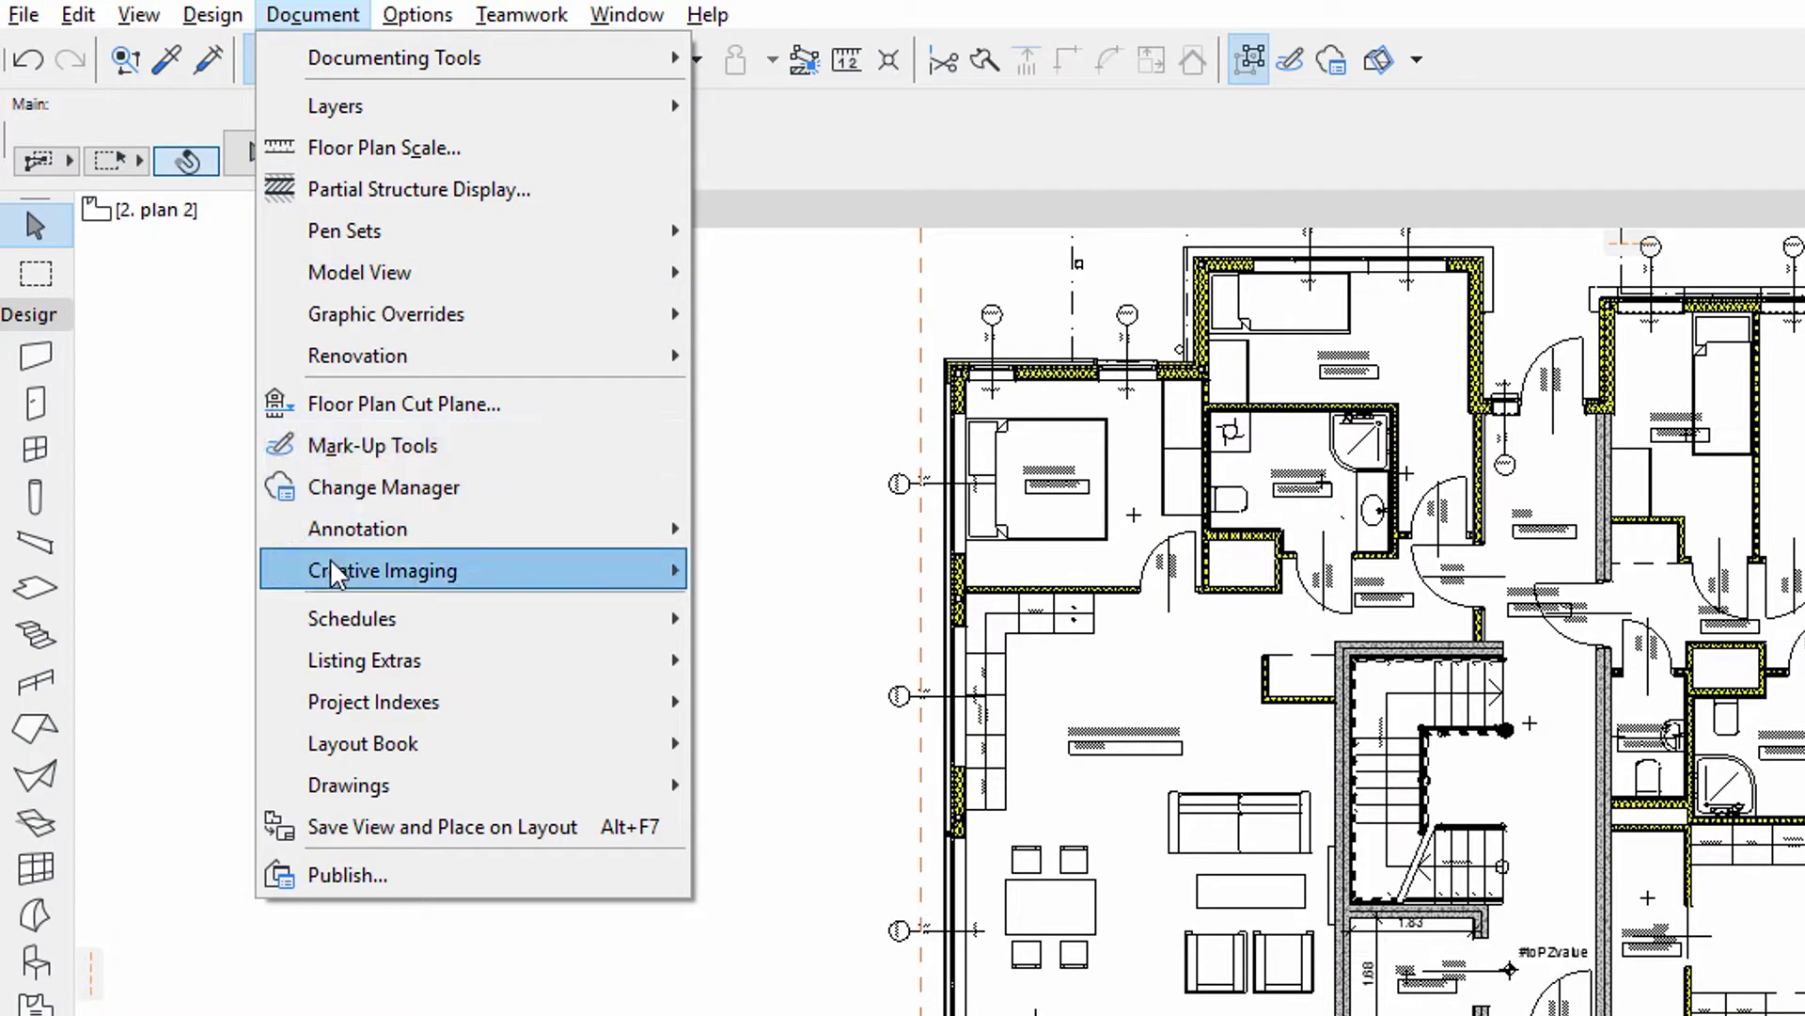
mouse_move(423, 618)
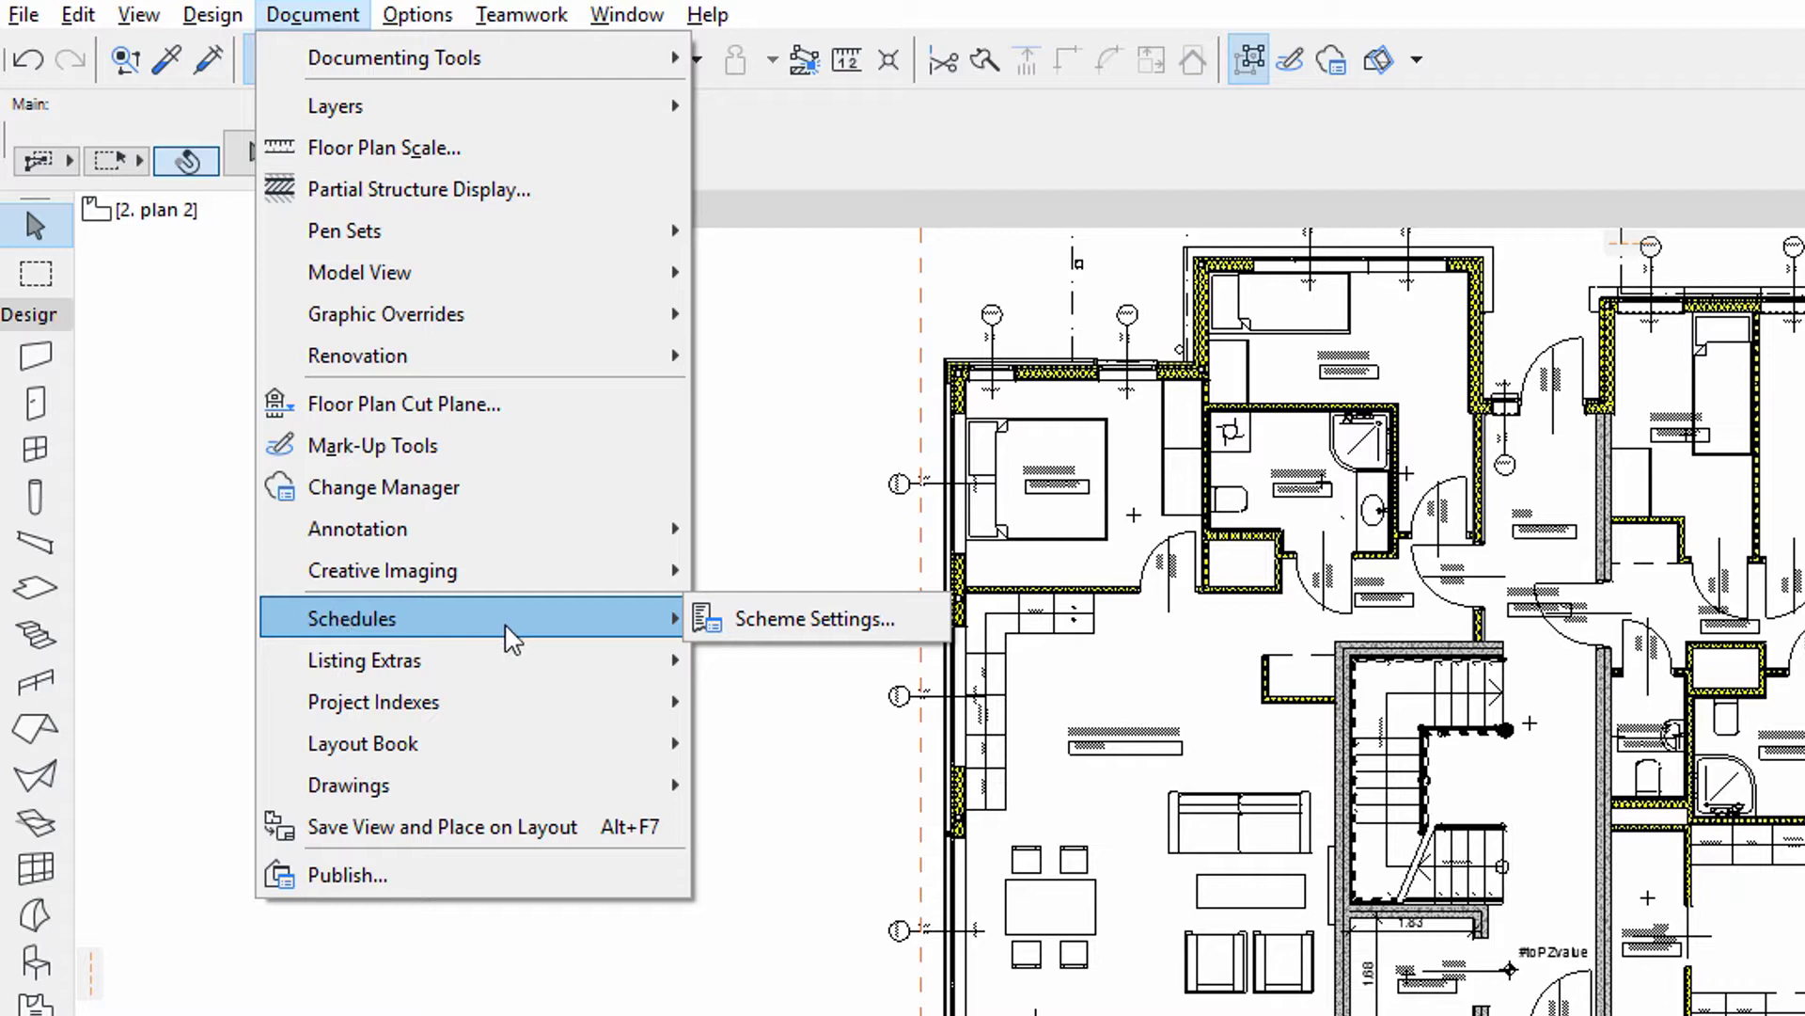
click(809, 618)
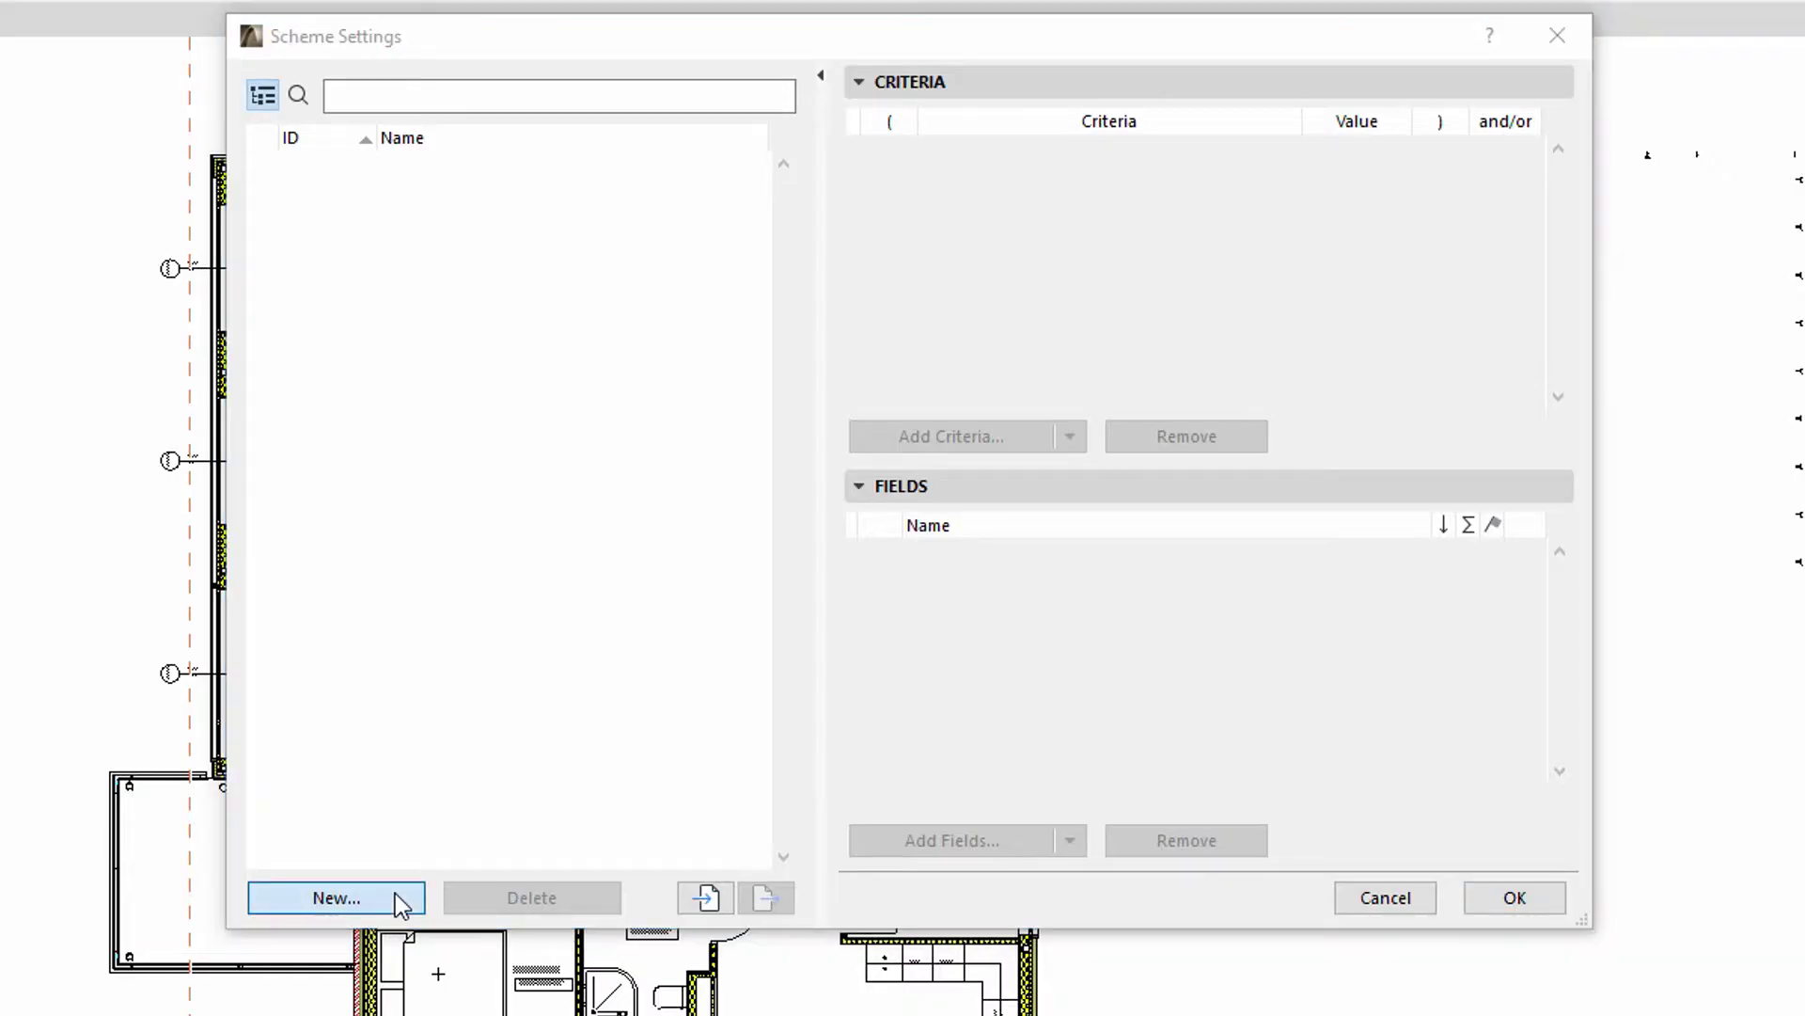
click(397, 900)
text(01)
key(Tab)
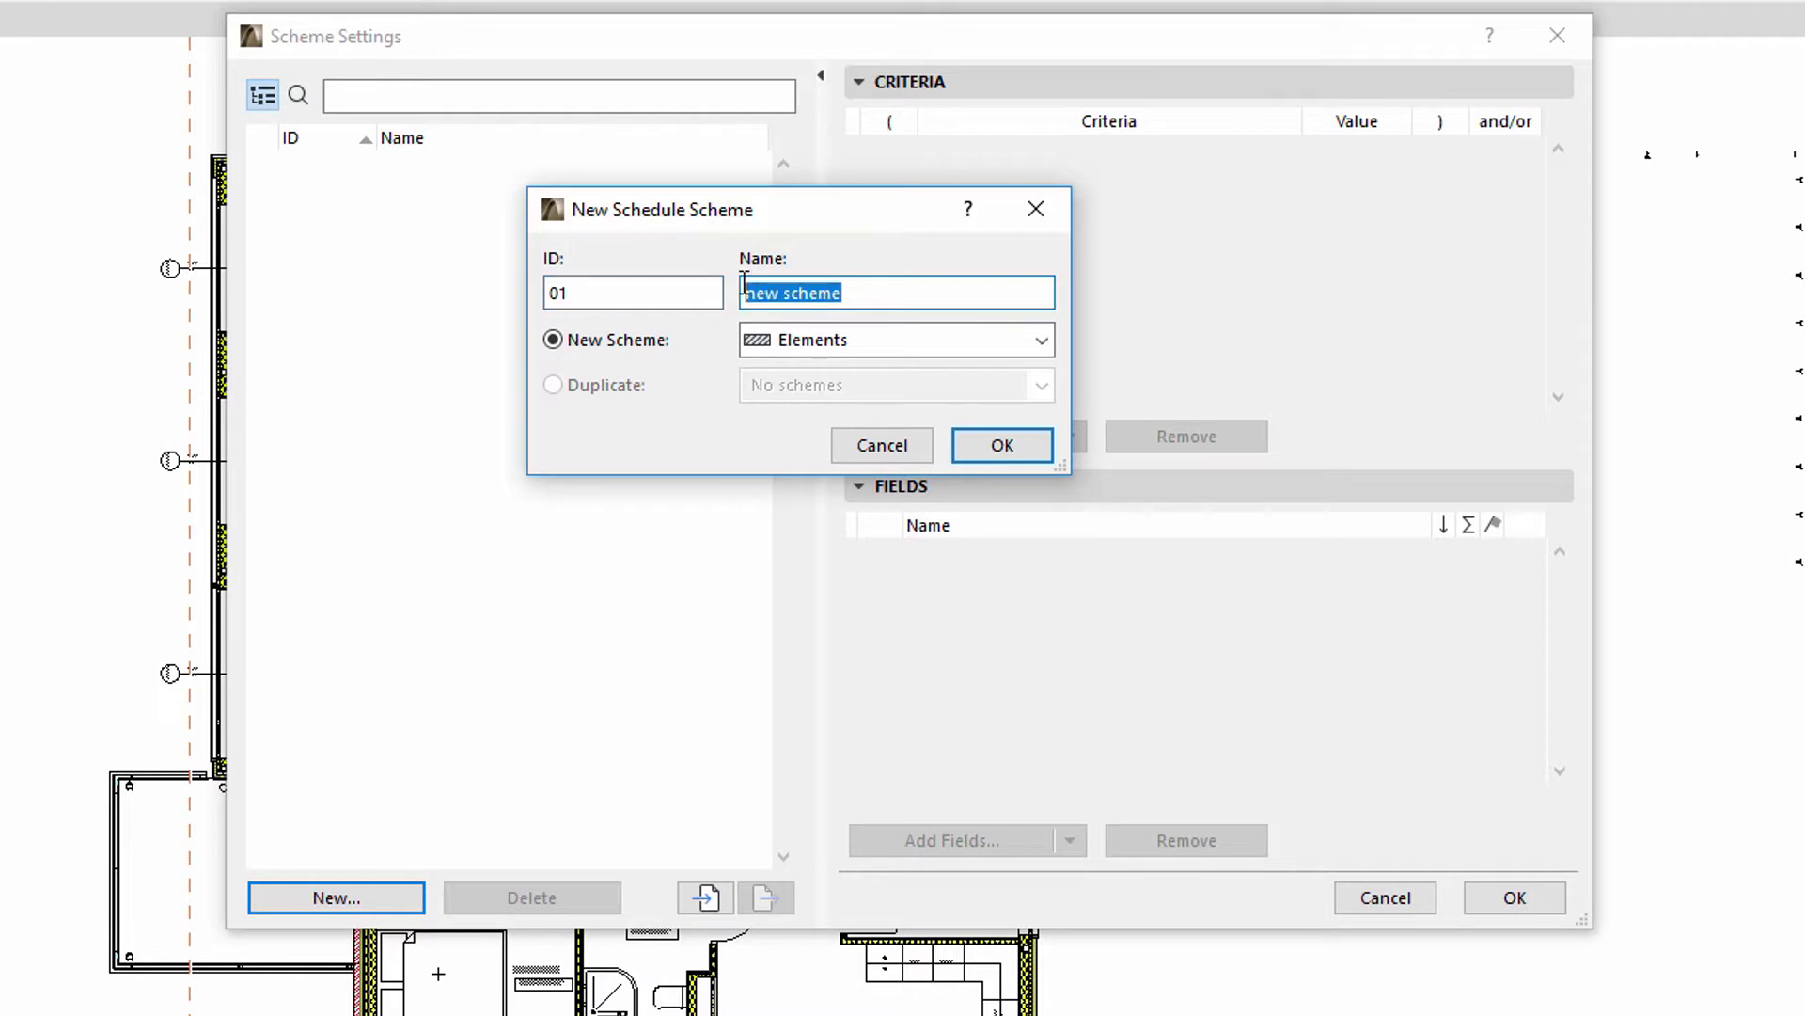
text(Classifica)
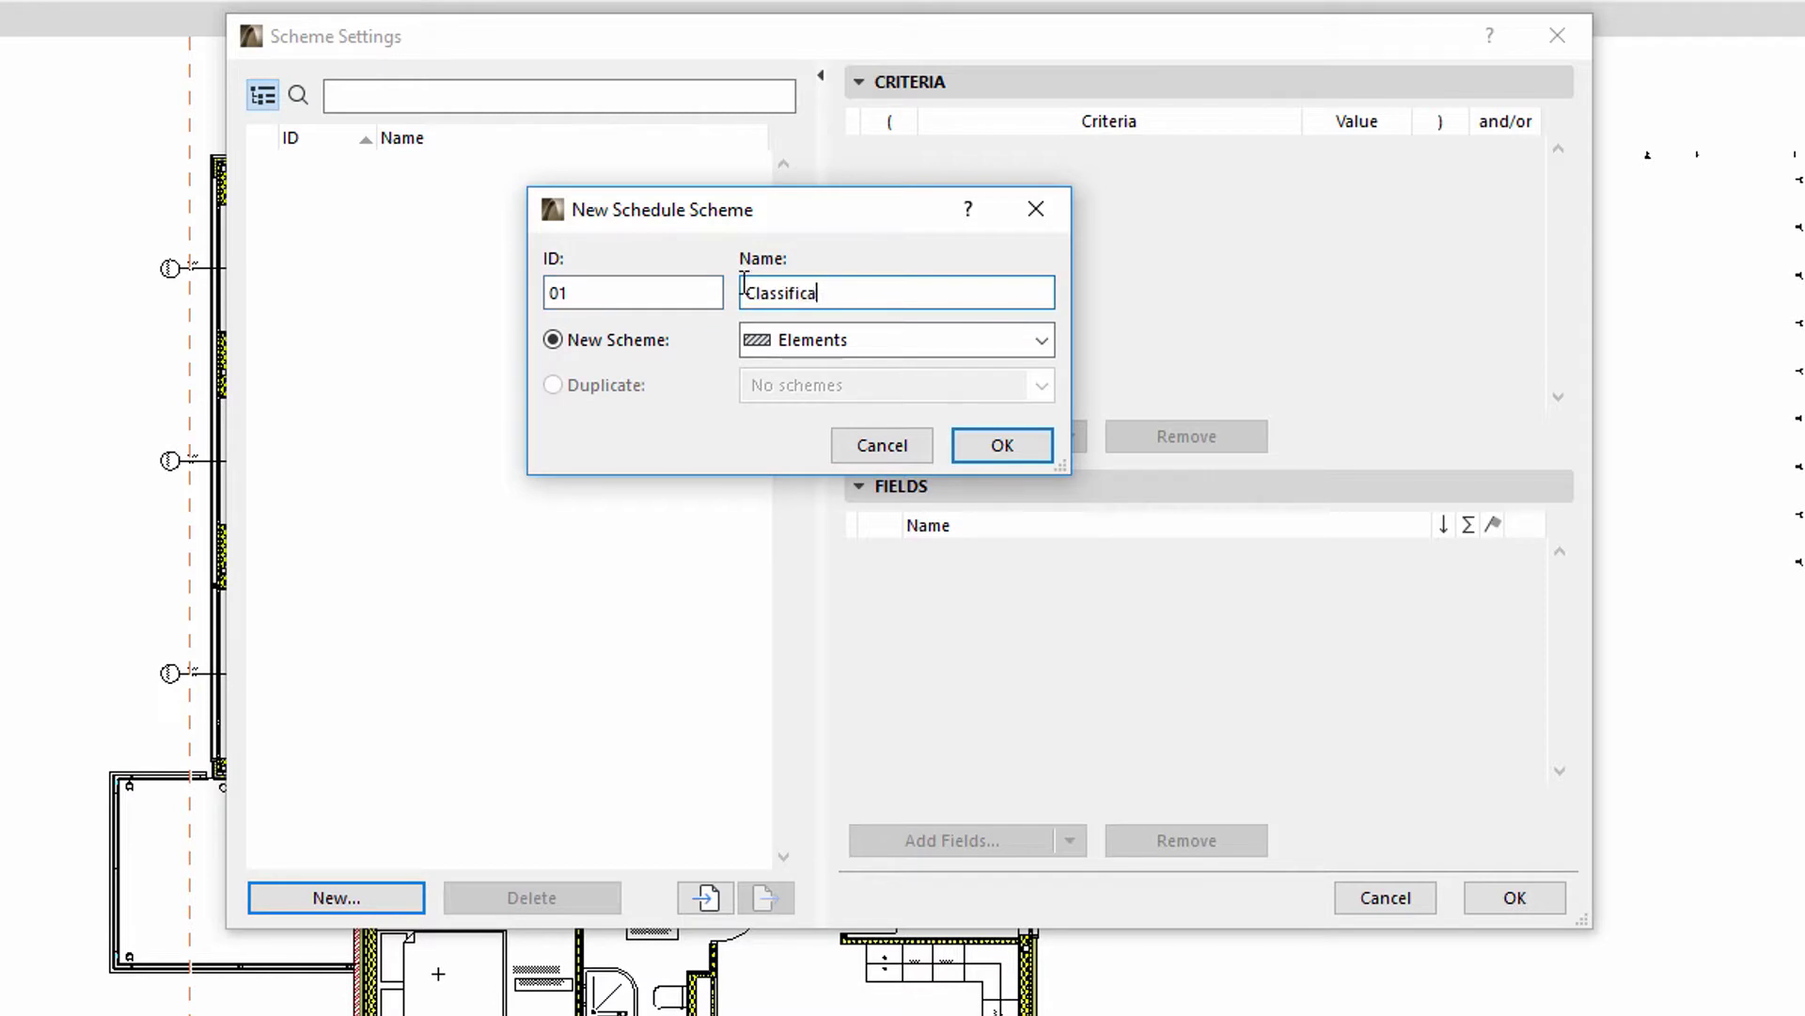
text(tion)
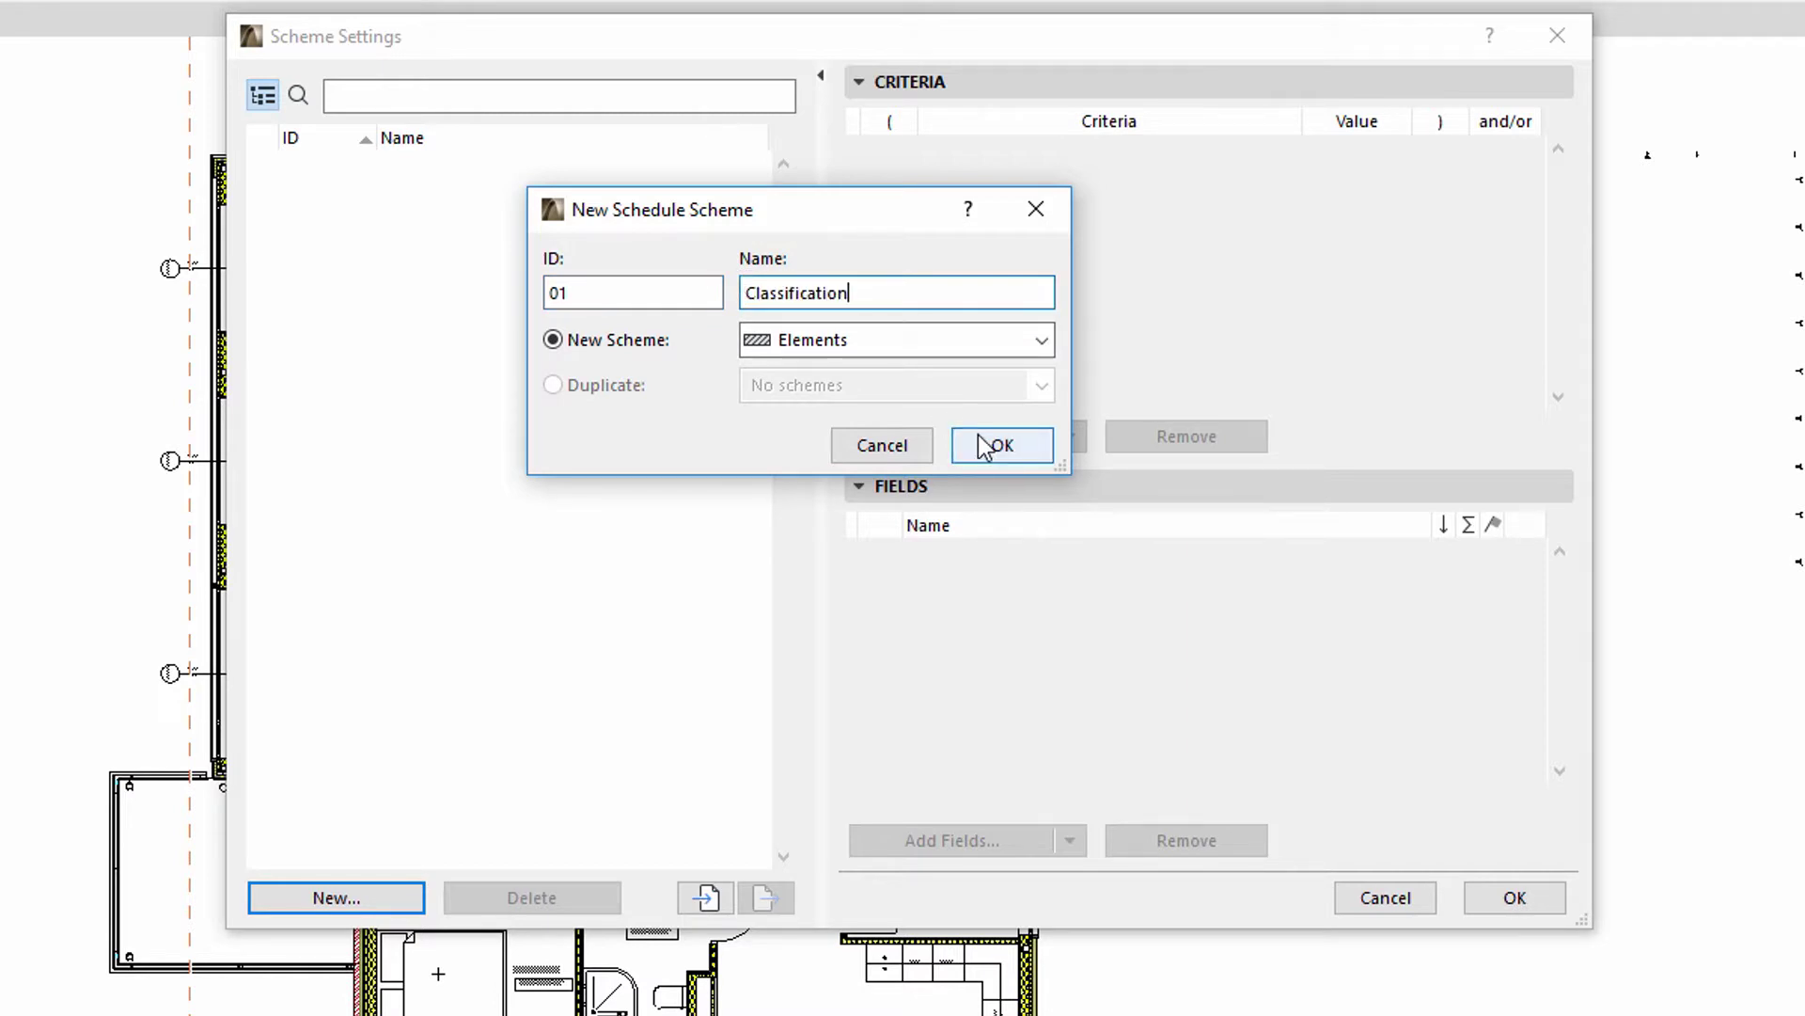
click(985, 446)
Set the scheme criteria to Element Type is Object and Equipment - 01 is Furniture
click(1350, 152)
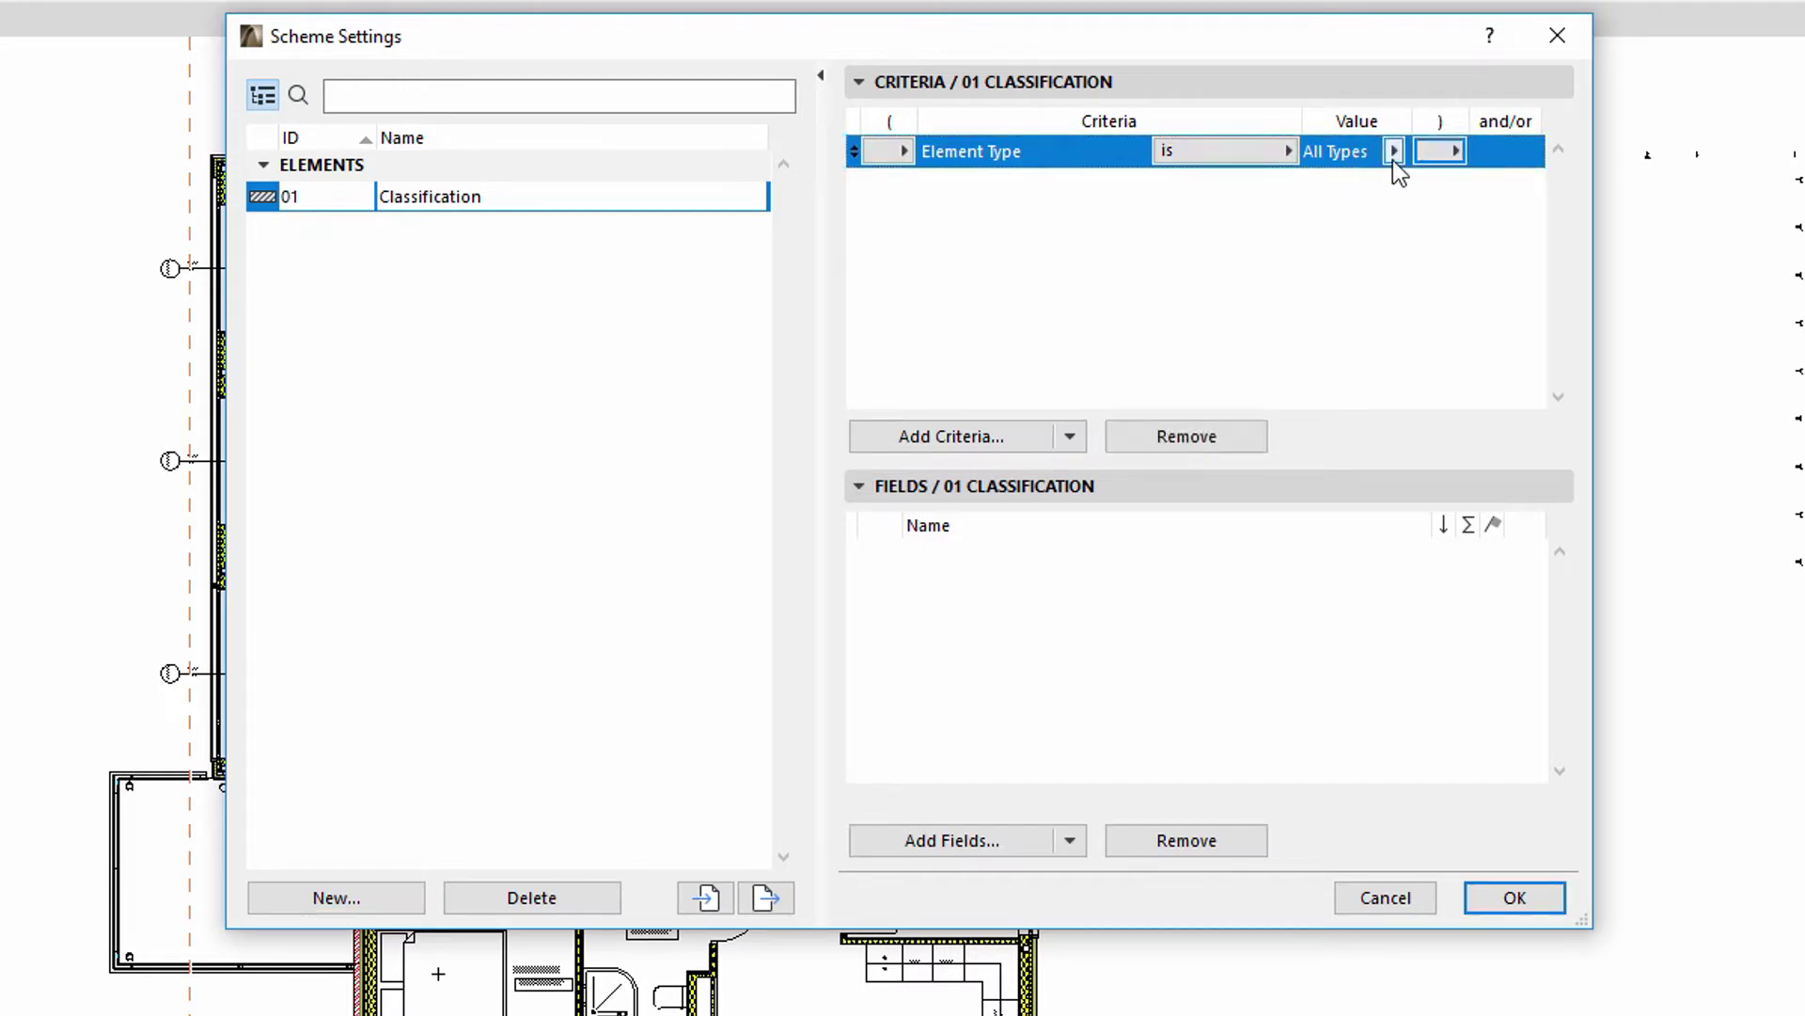
click(1392, 159)
click(1482, 393)
click(1043, 445)
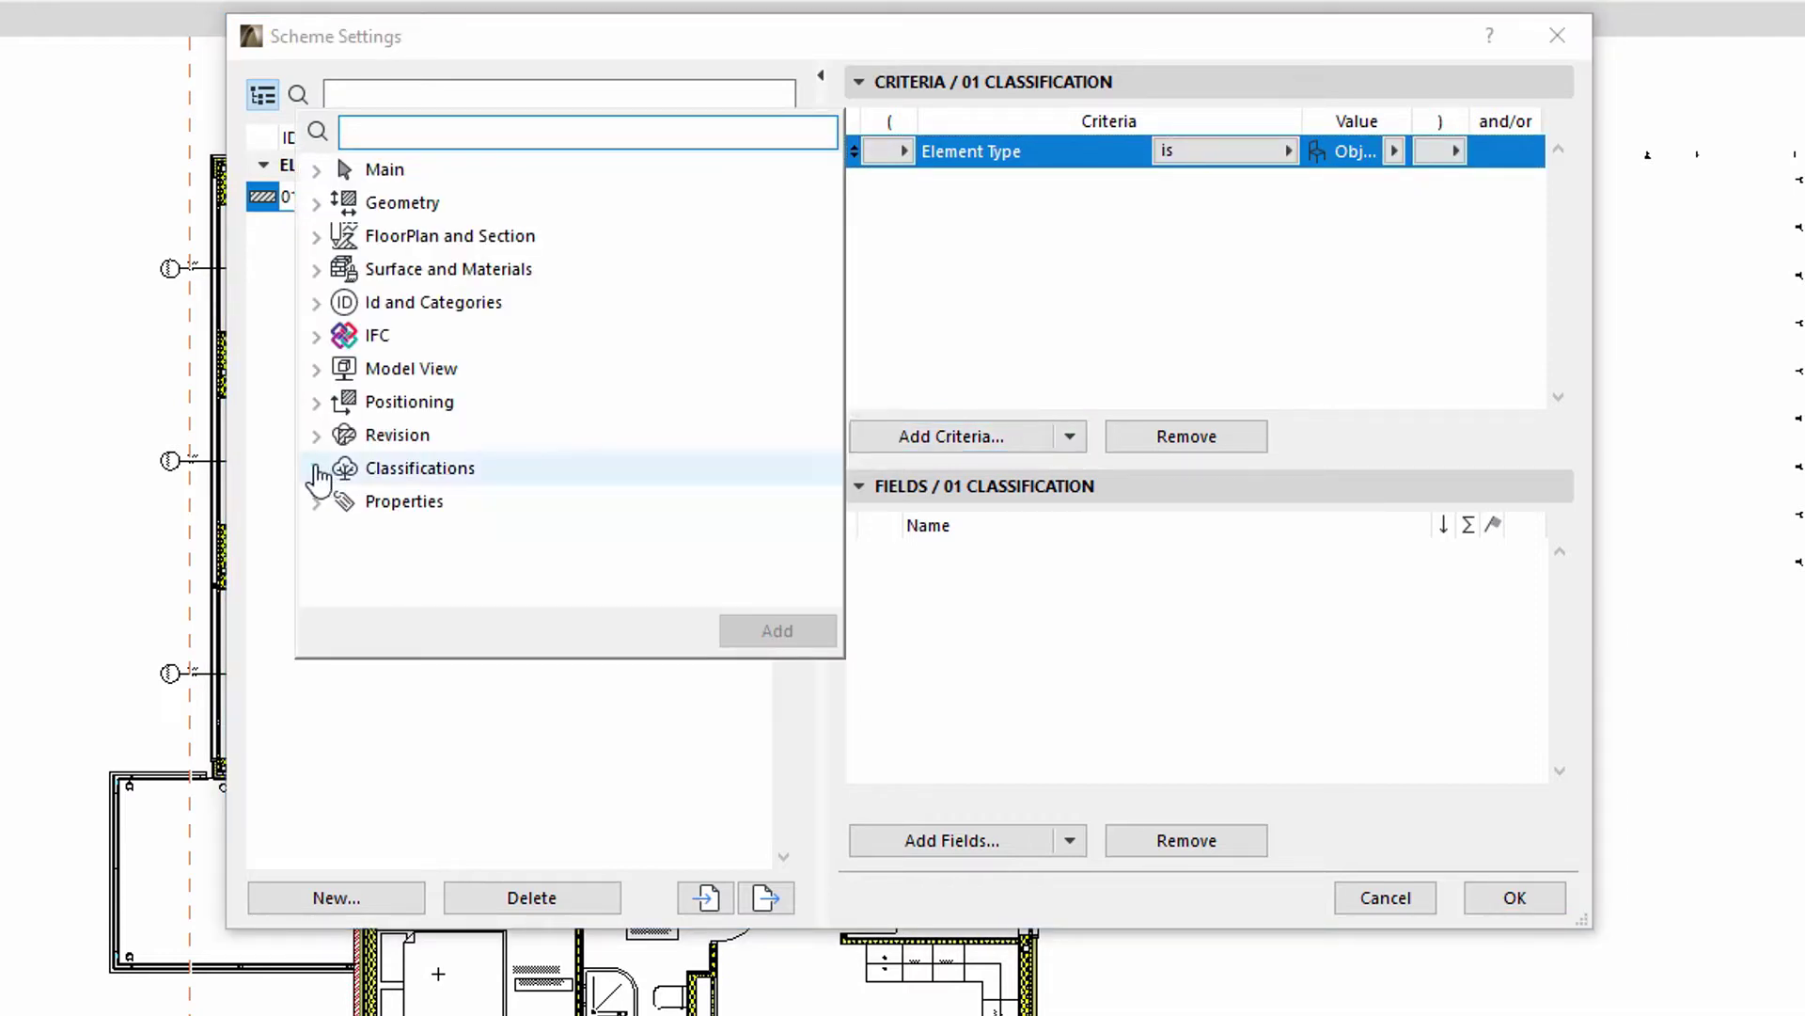
click(319, 470)
click(394, 542)
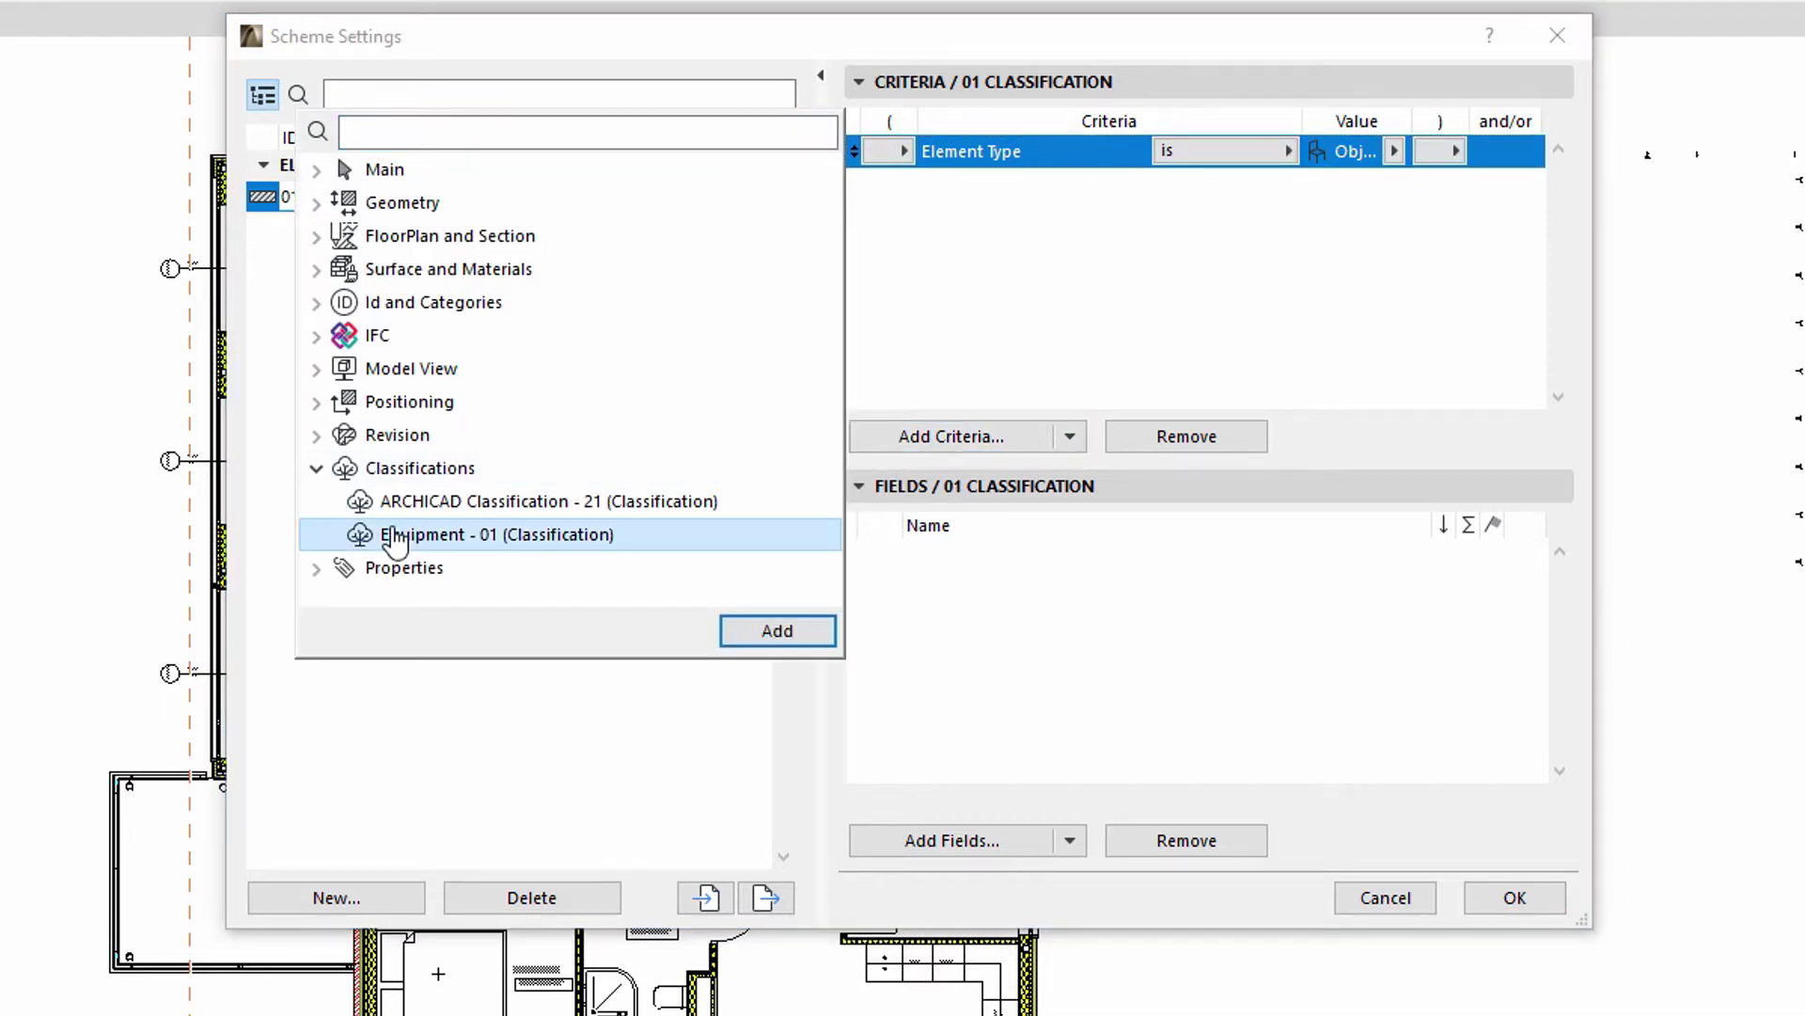
click(777, 631)
click(1290, 183)
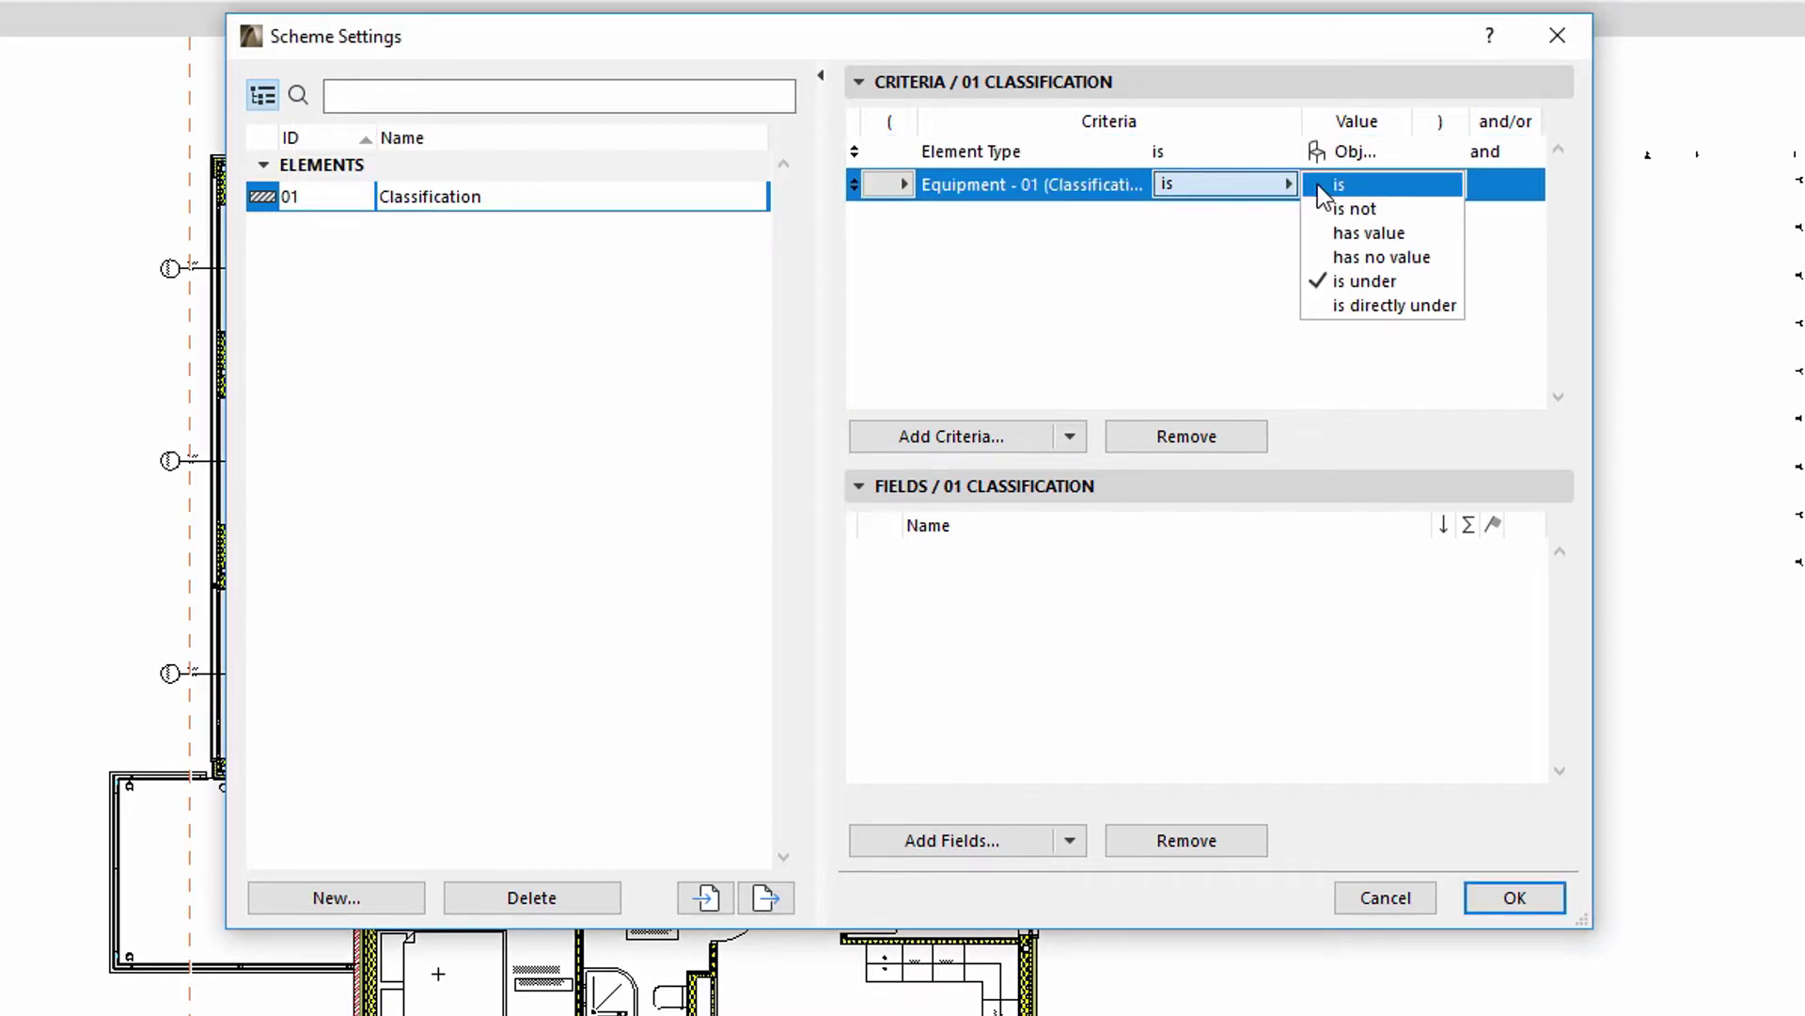
click(1319, 184)
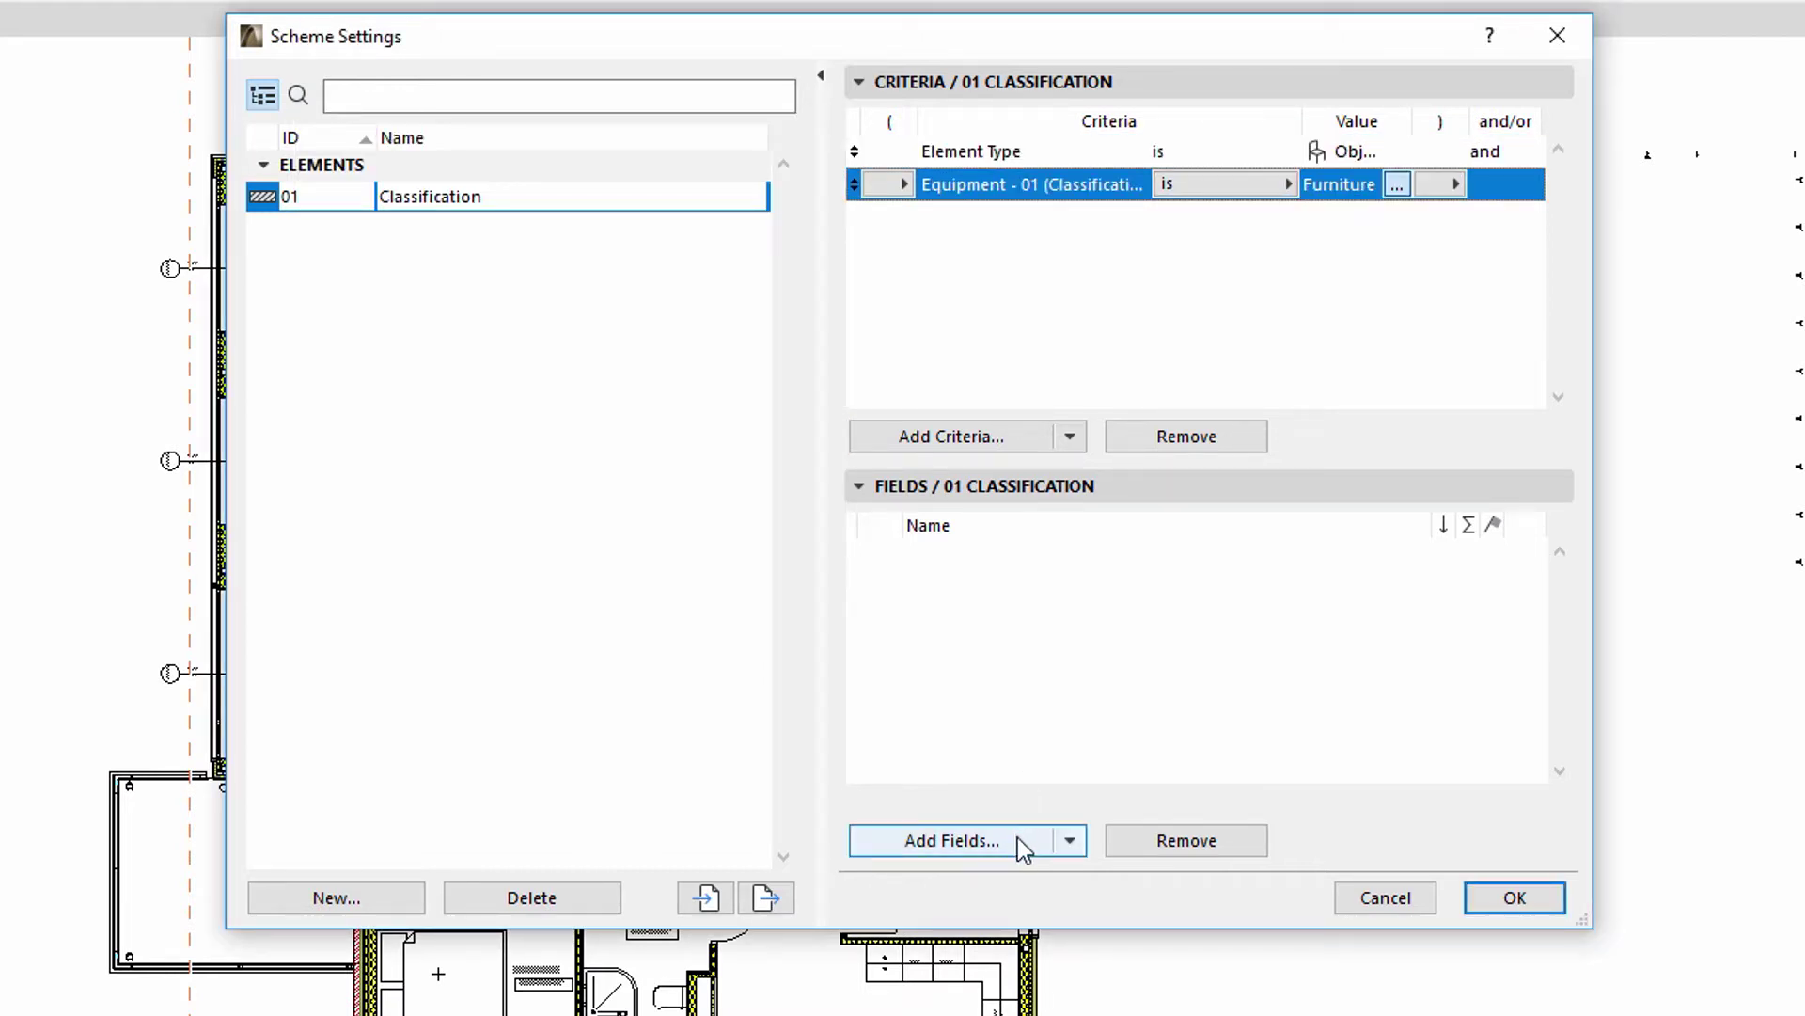
Add Color, Manufactural, Material, Price, System and Type as schedule fields
click(1016, 838)
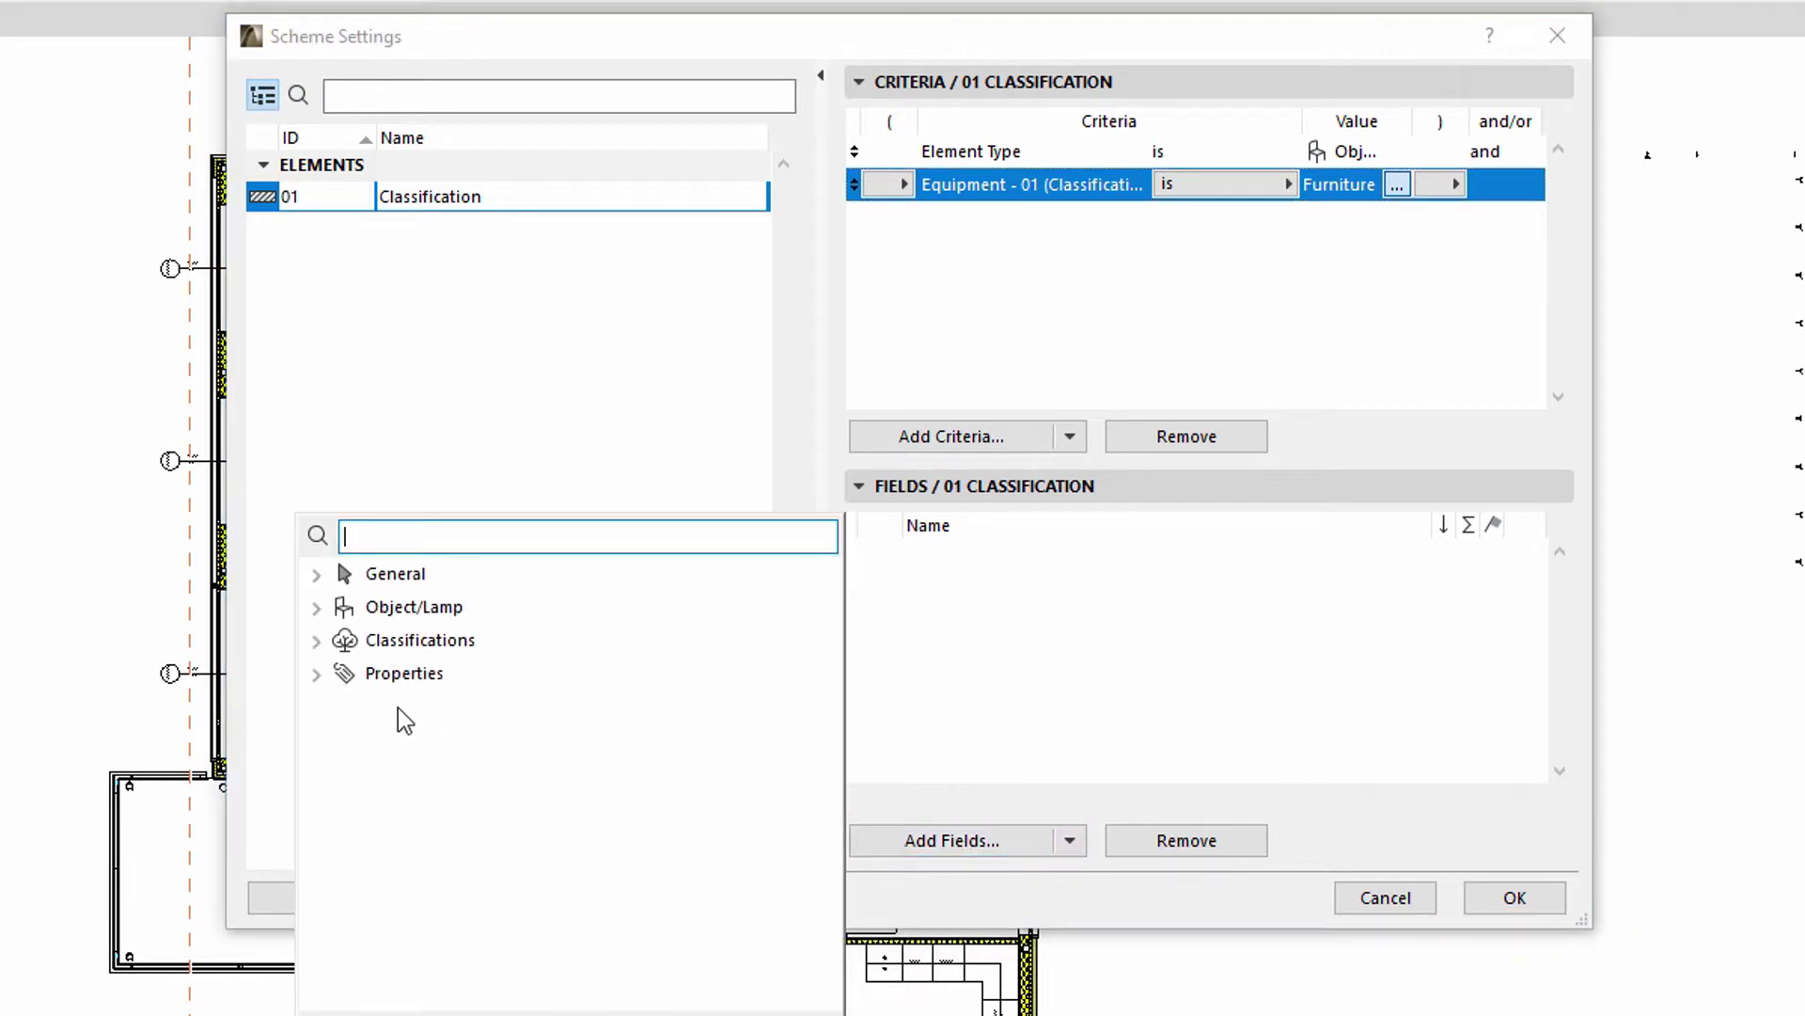
click(316, 674)
click(306, 639)
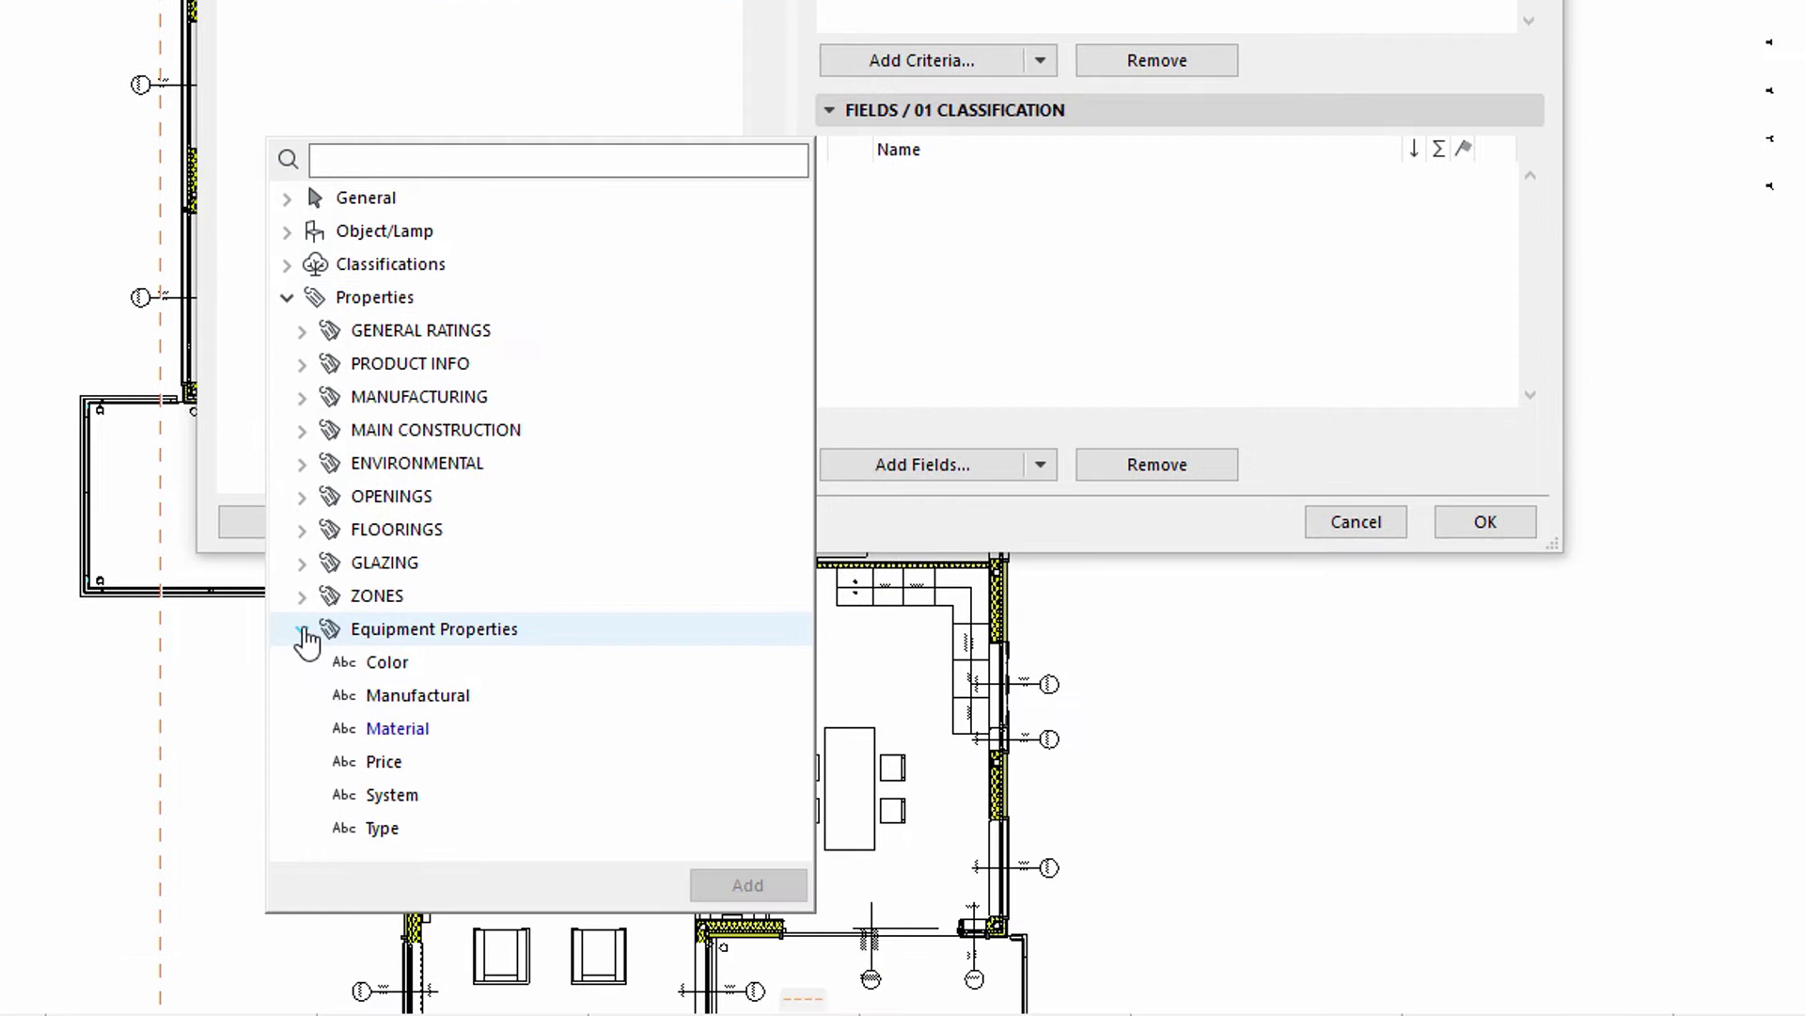
click(383, 663)
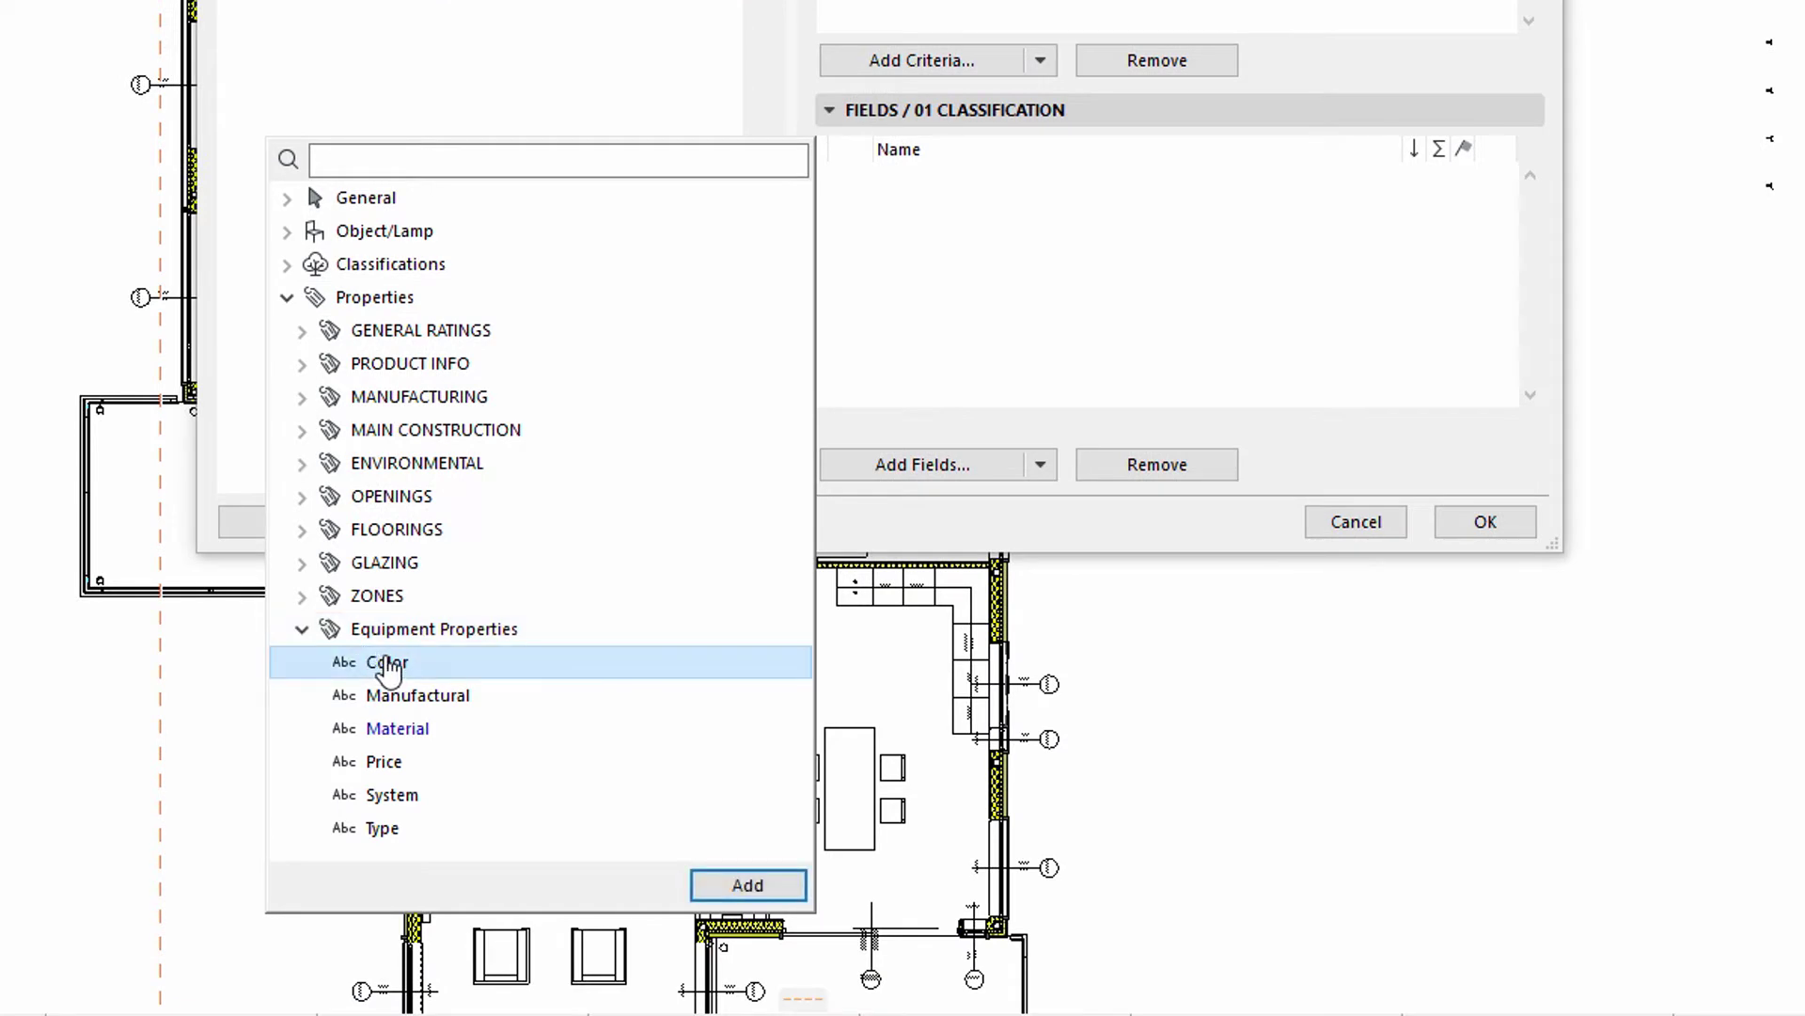
shift+click(381, 830)
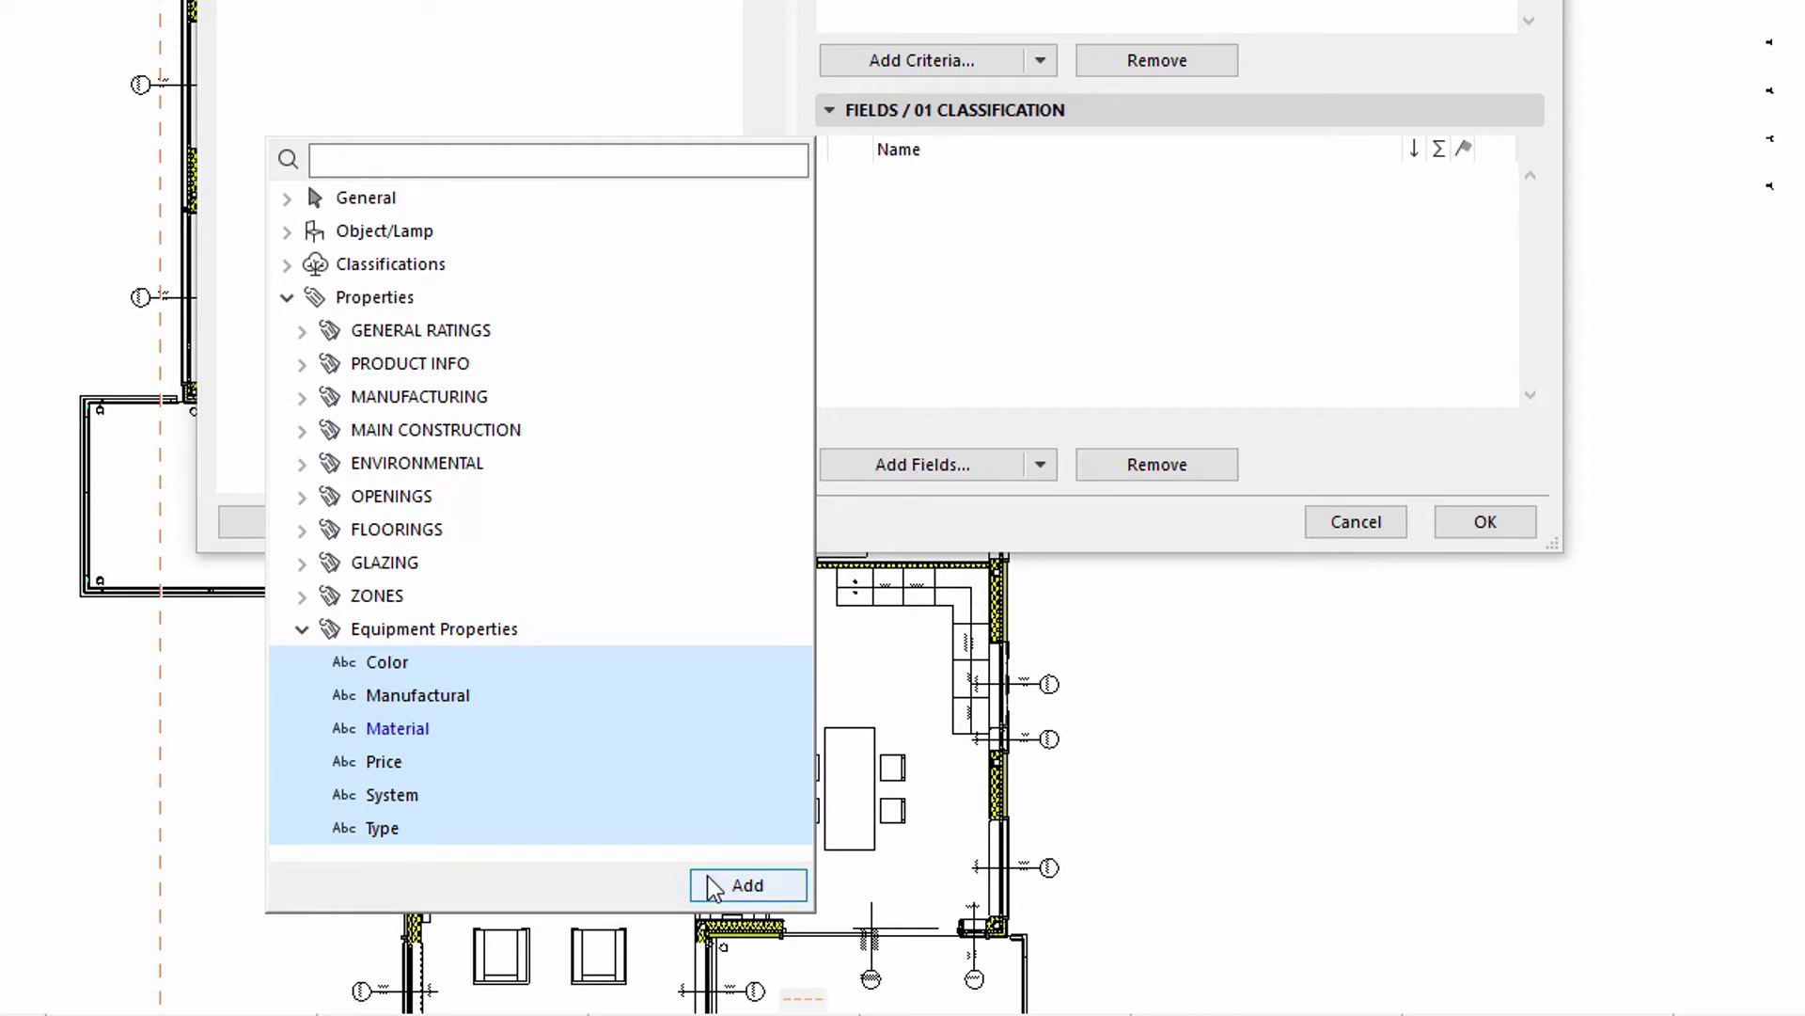
click(713, 887)
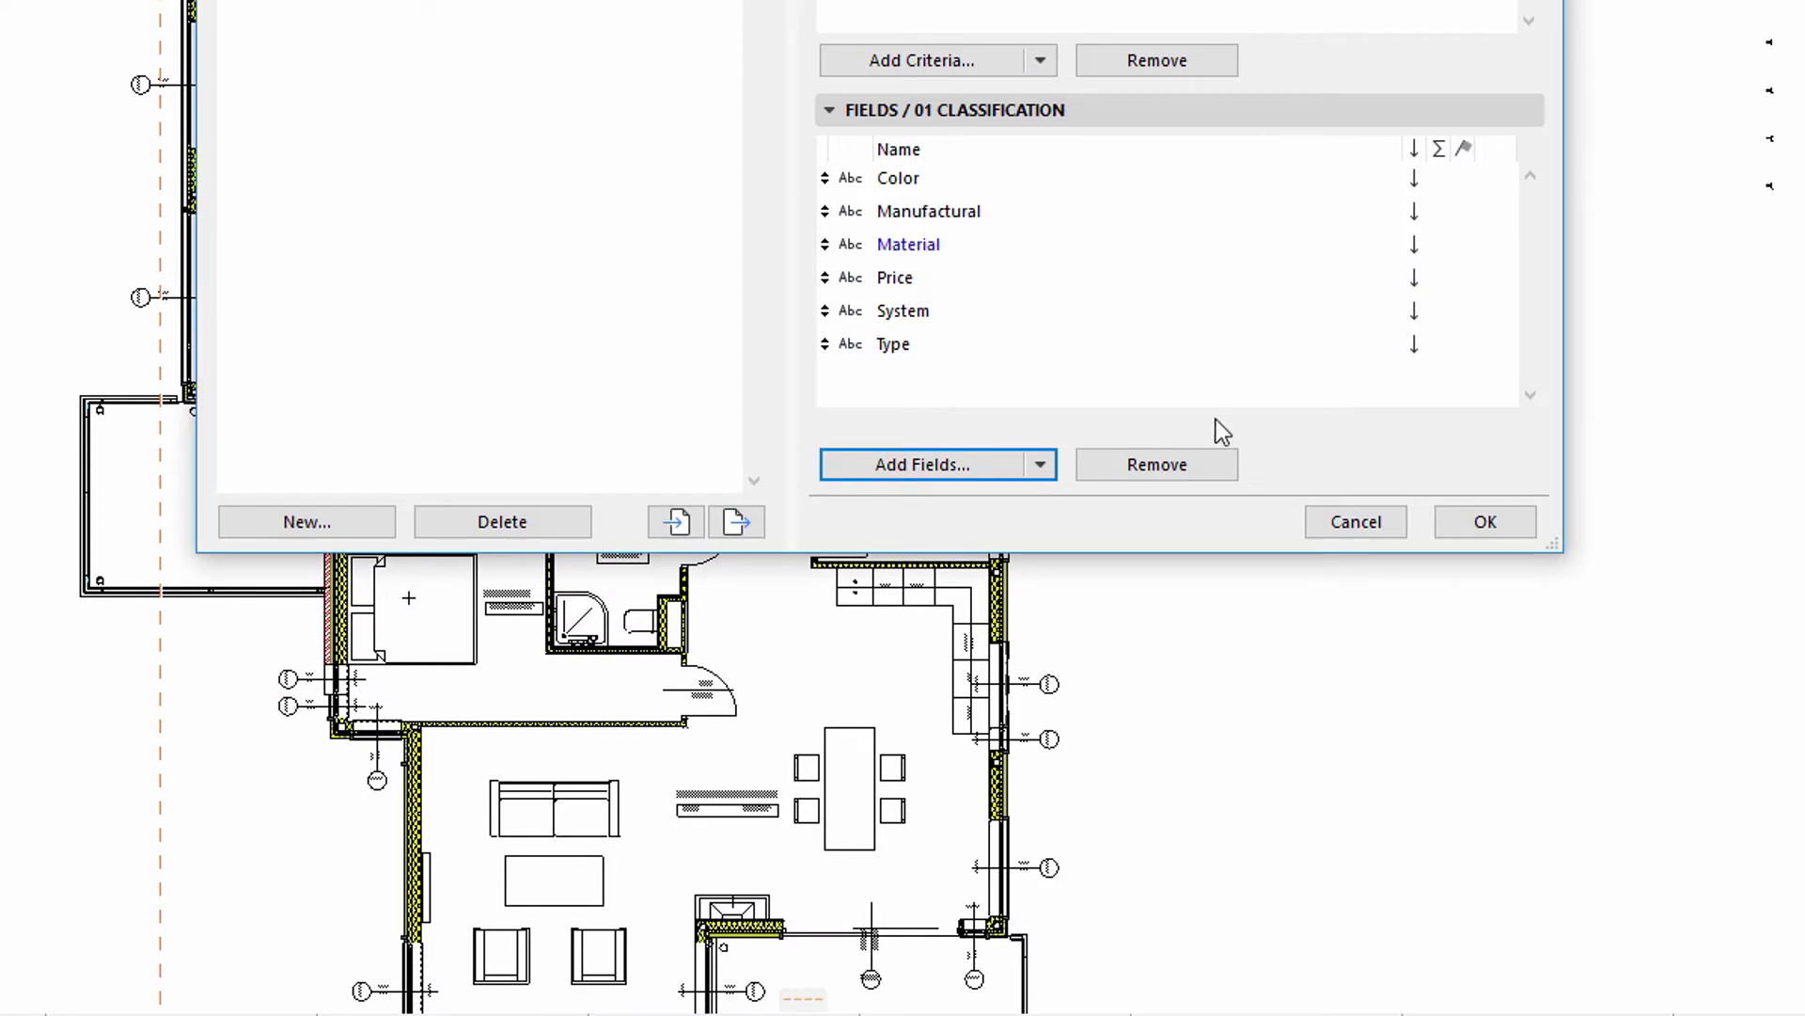
Apply the scheme, open the 01 Classification schedule and autofit the Manufactural column
click(1484, 517)
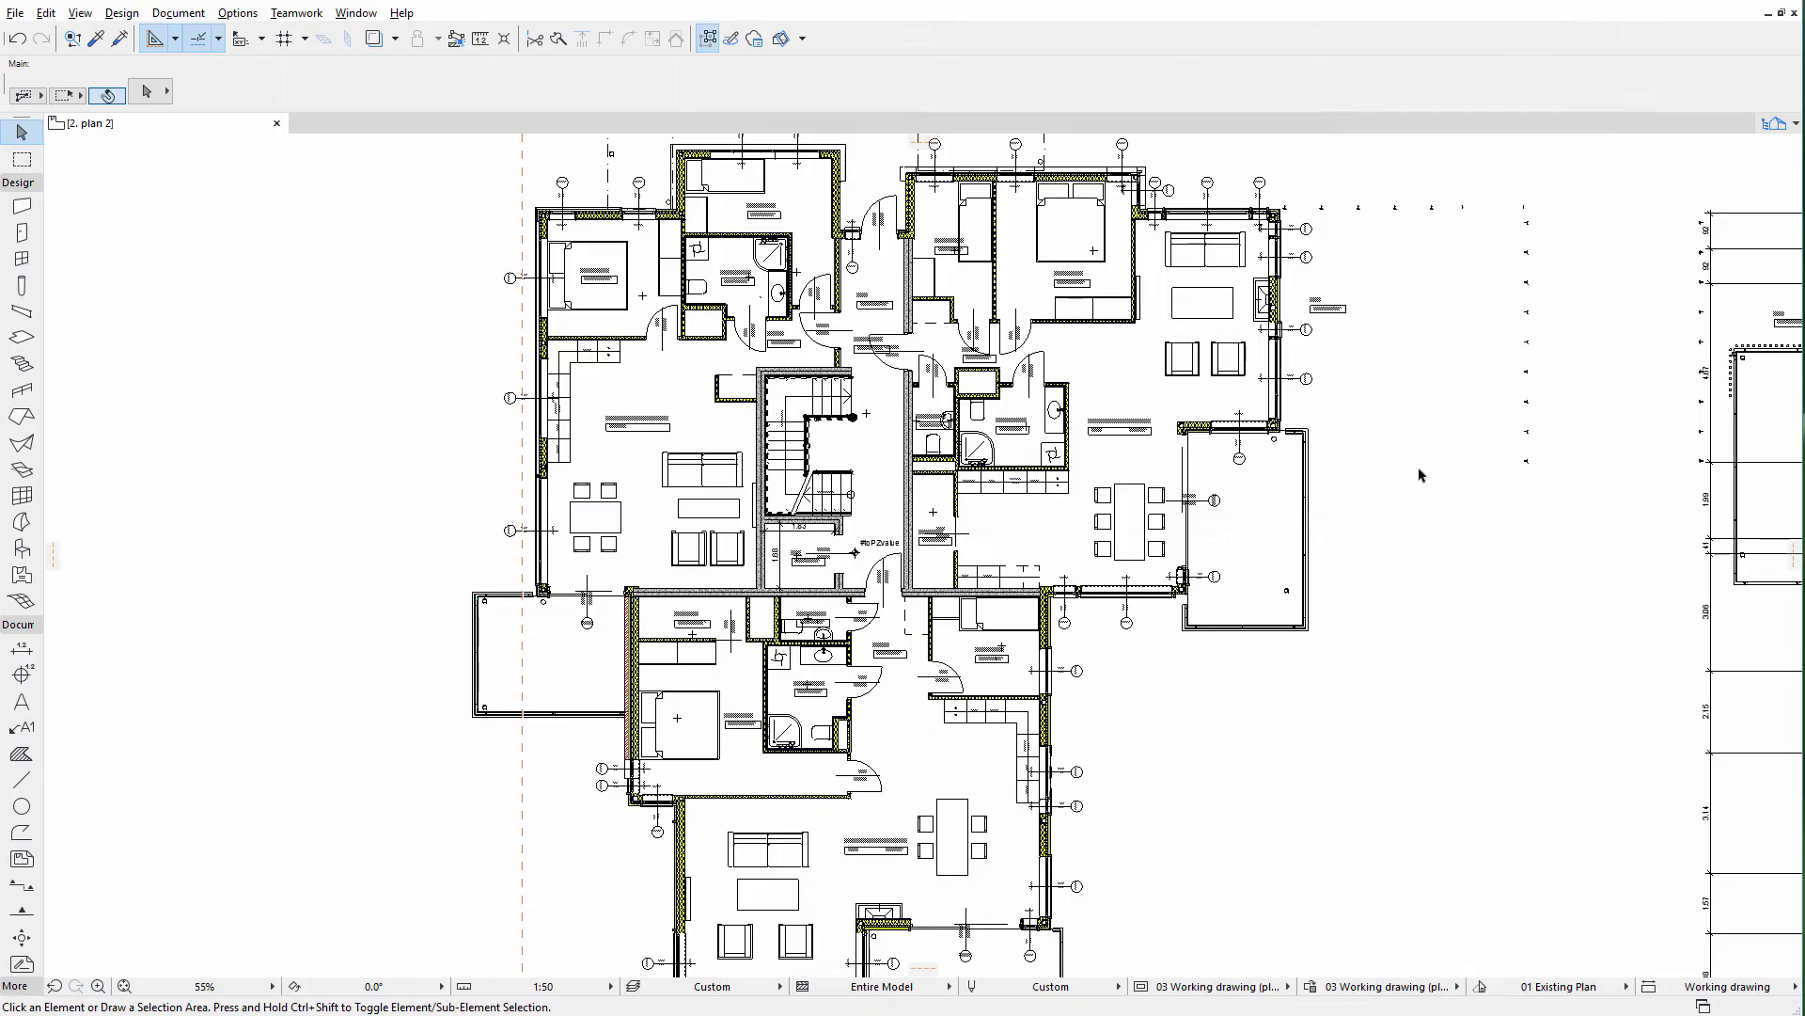
scroll(1671, 564, down, 5)
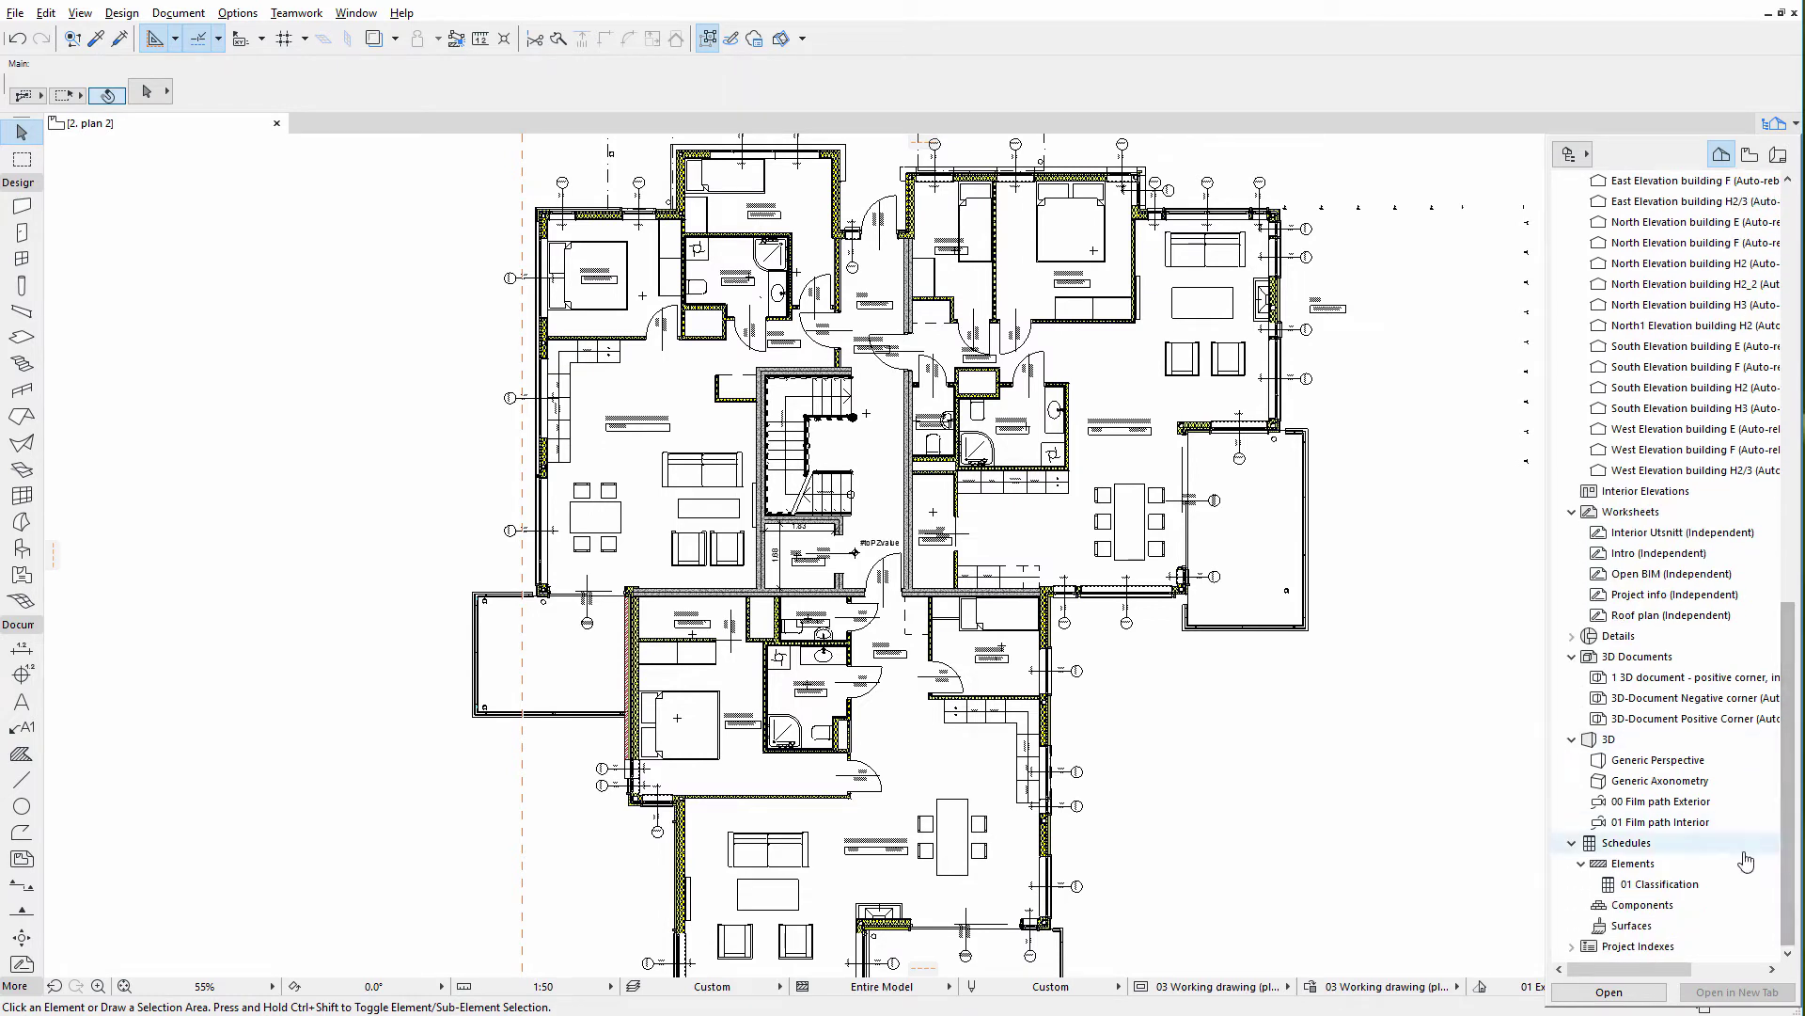
double_click(1661, 883)
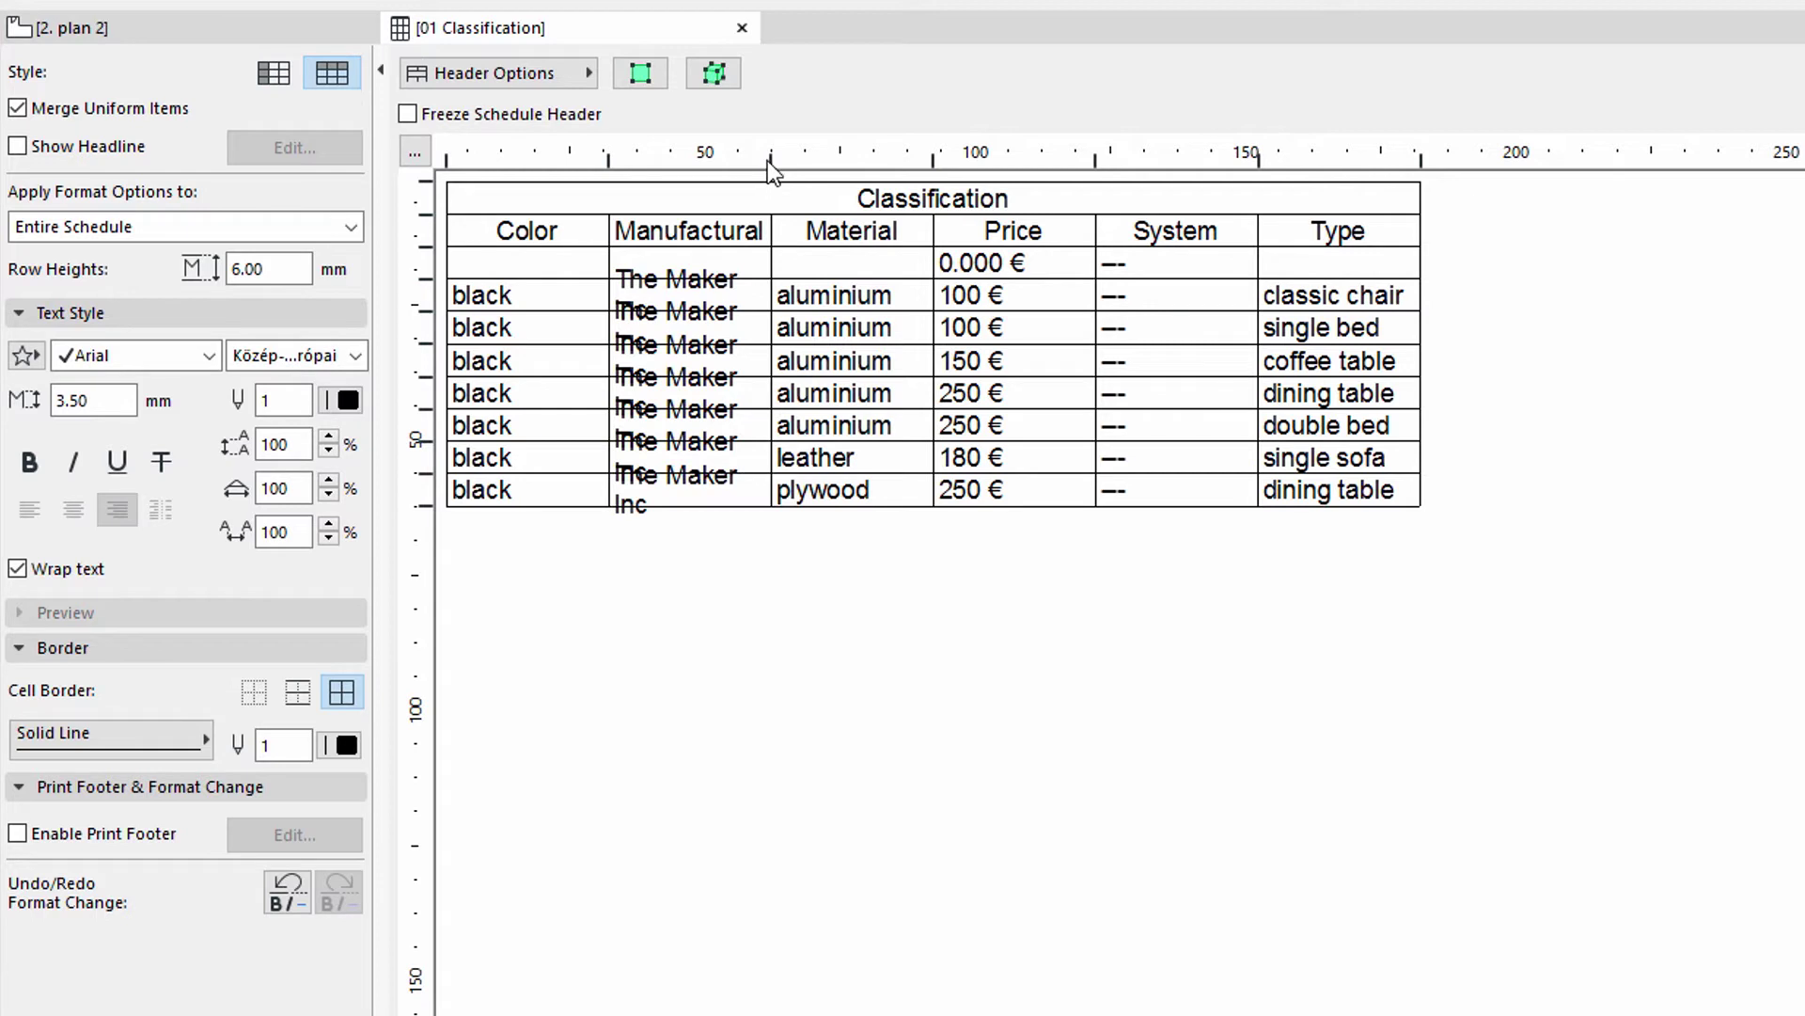
double_click(769, 155)
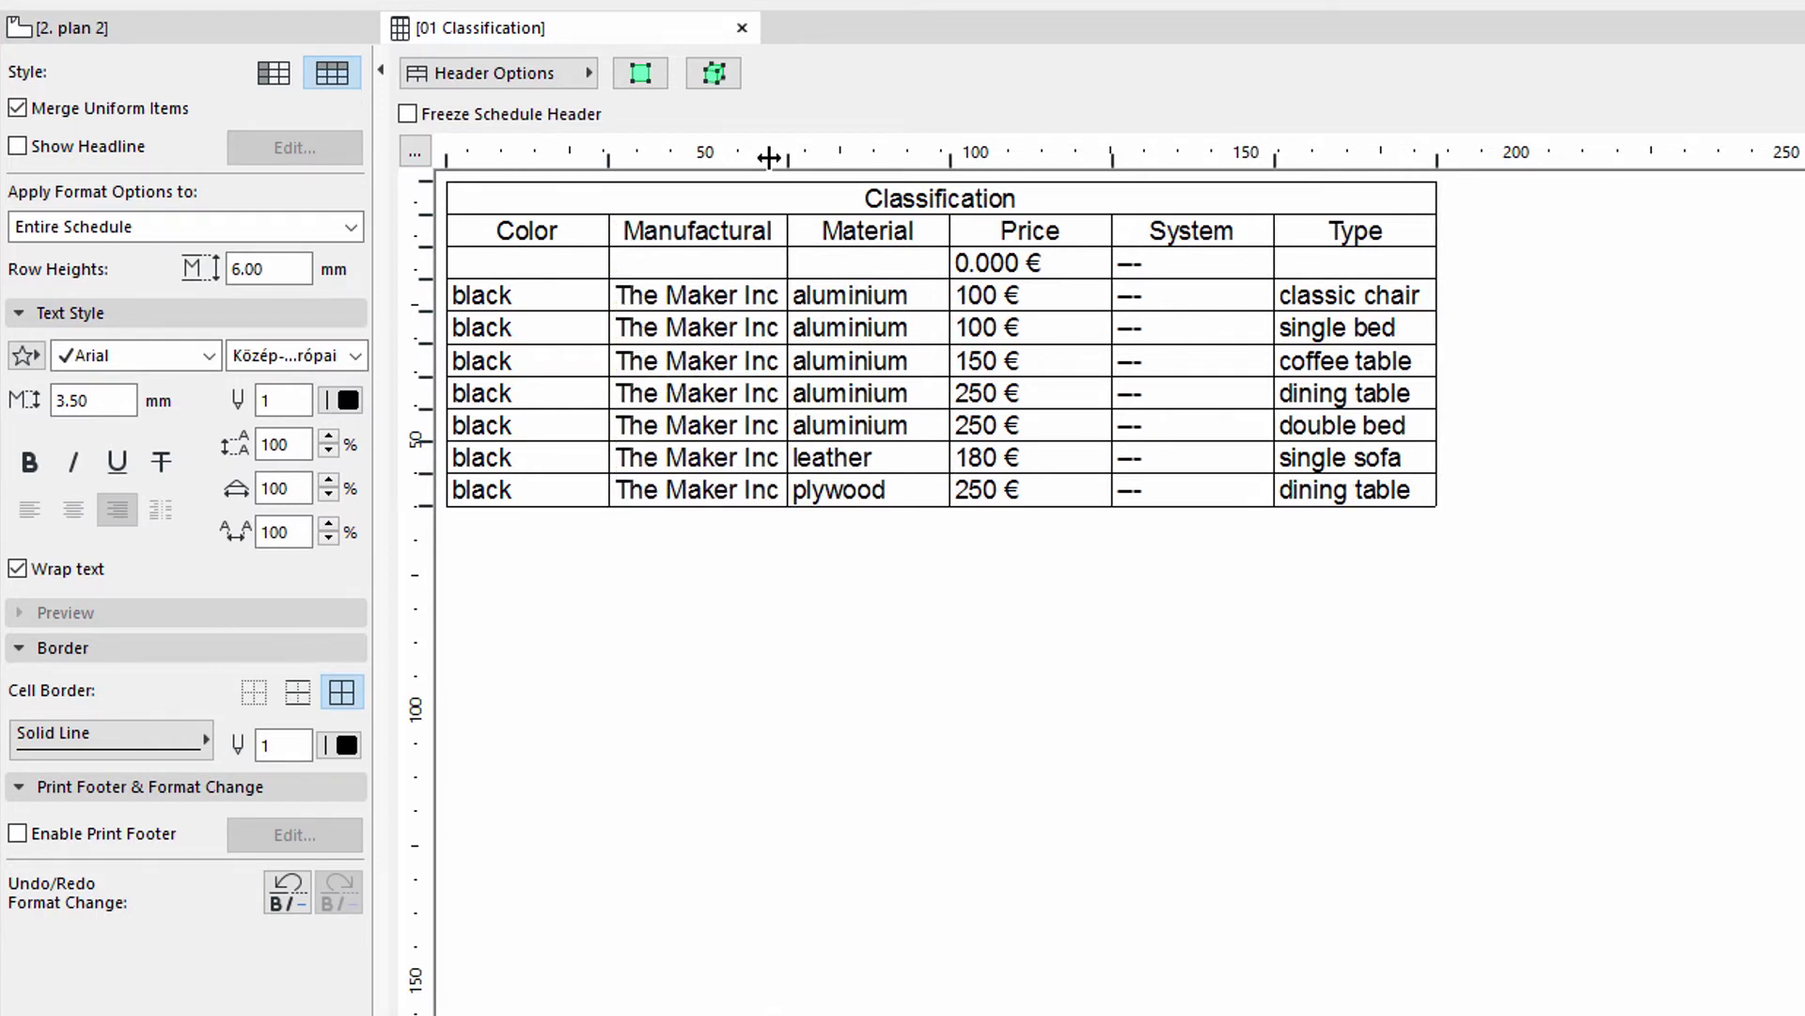
click(827, 267)
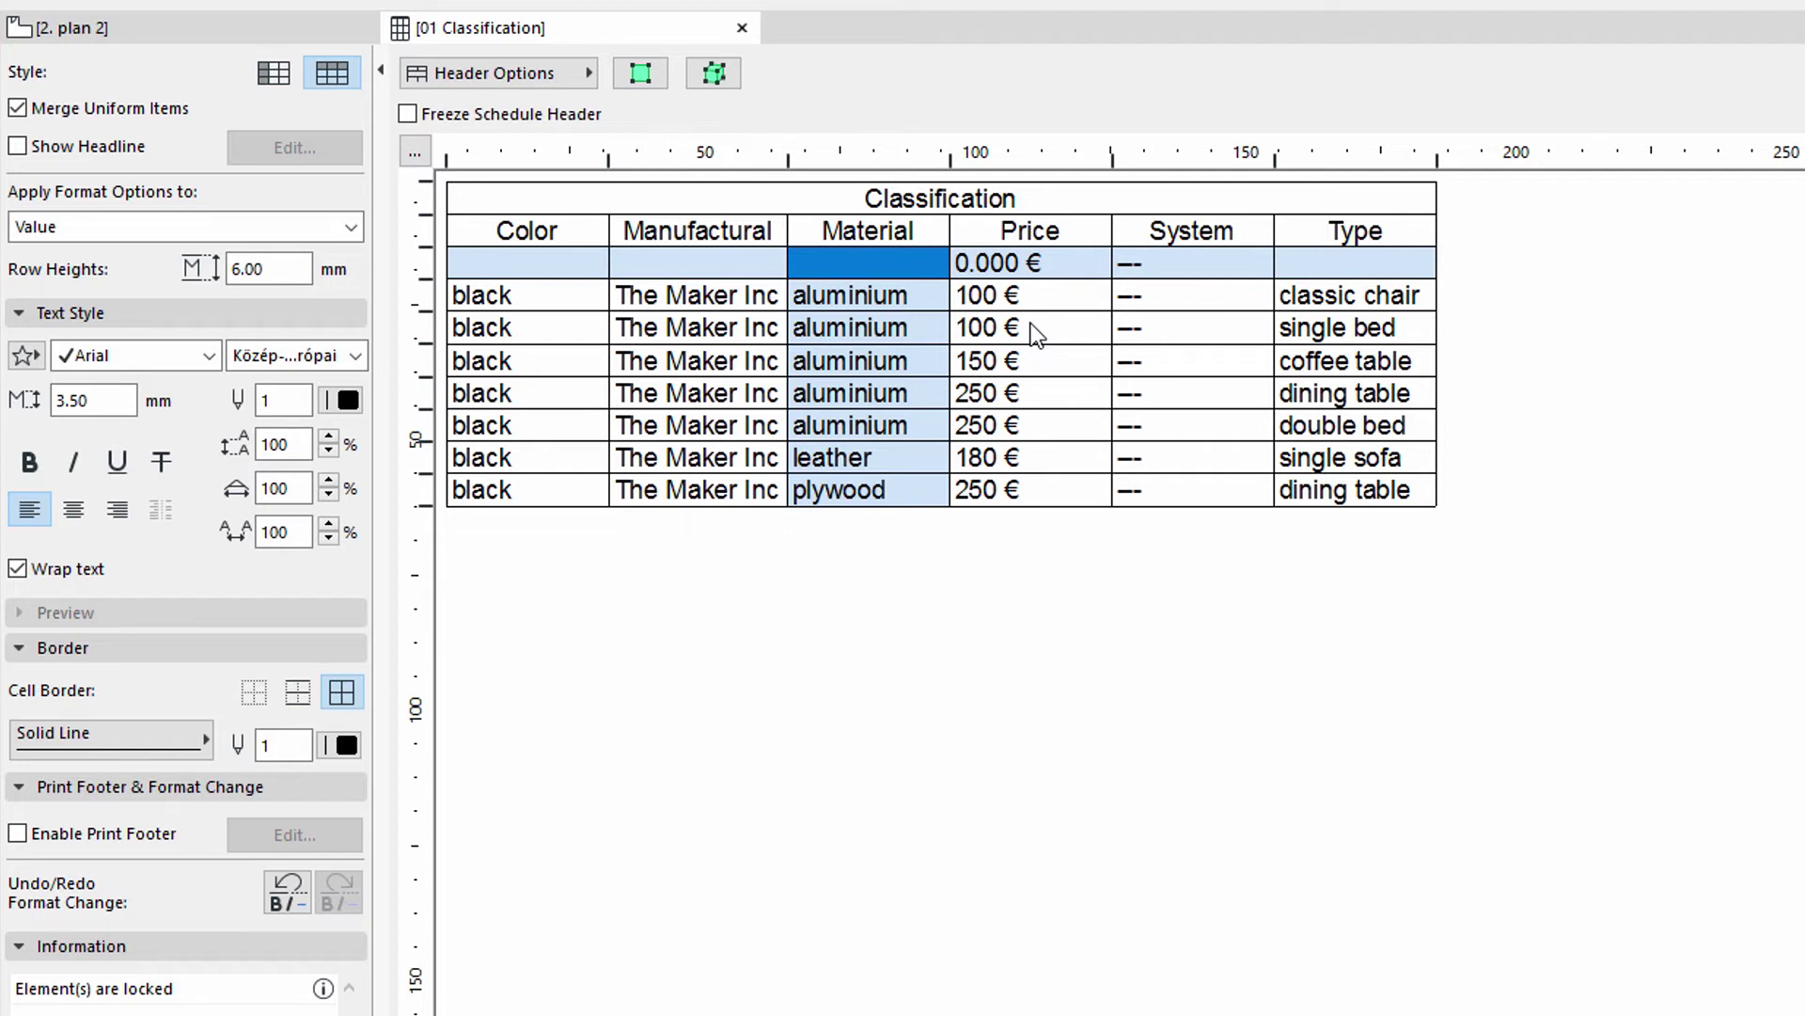
Use Select in Plan to highlight the scheduled furniture items on the floor plan
click(641, 74)
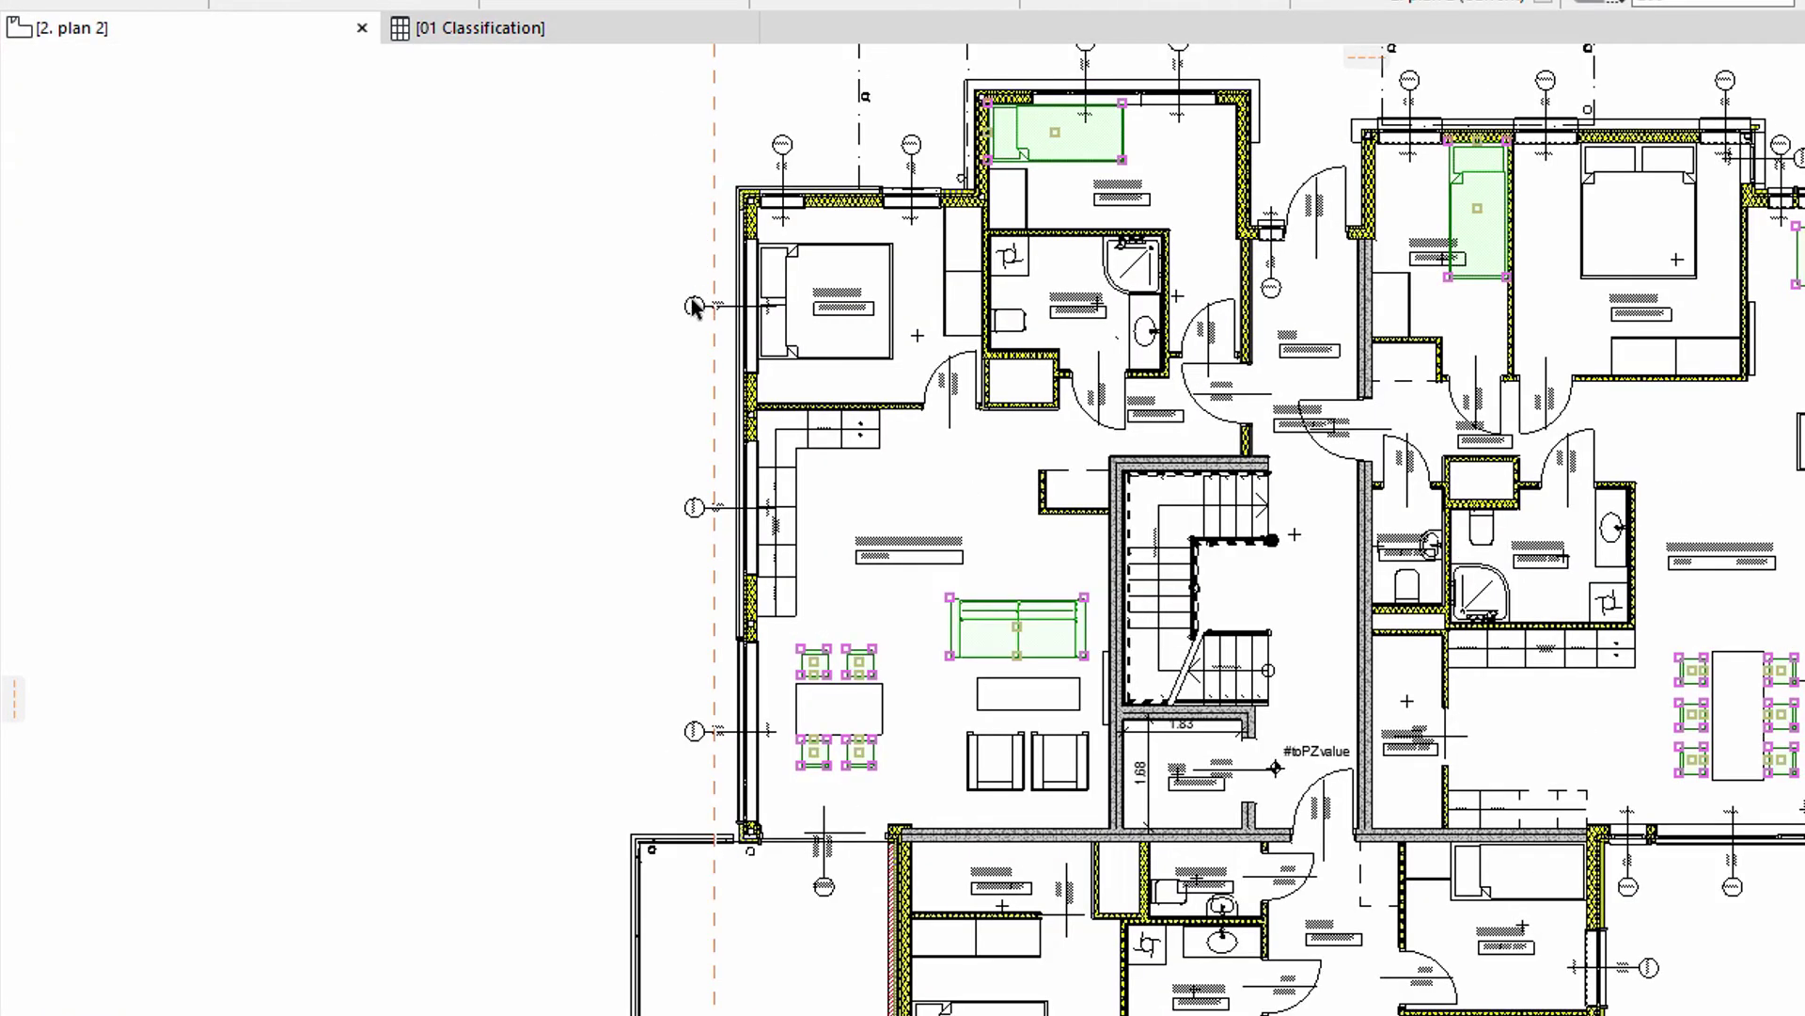
scroll(541, 585, down, 1)
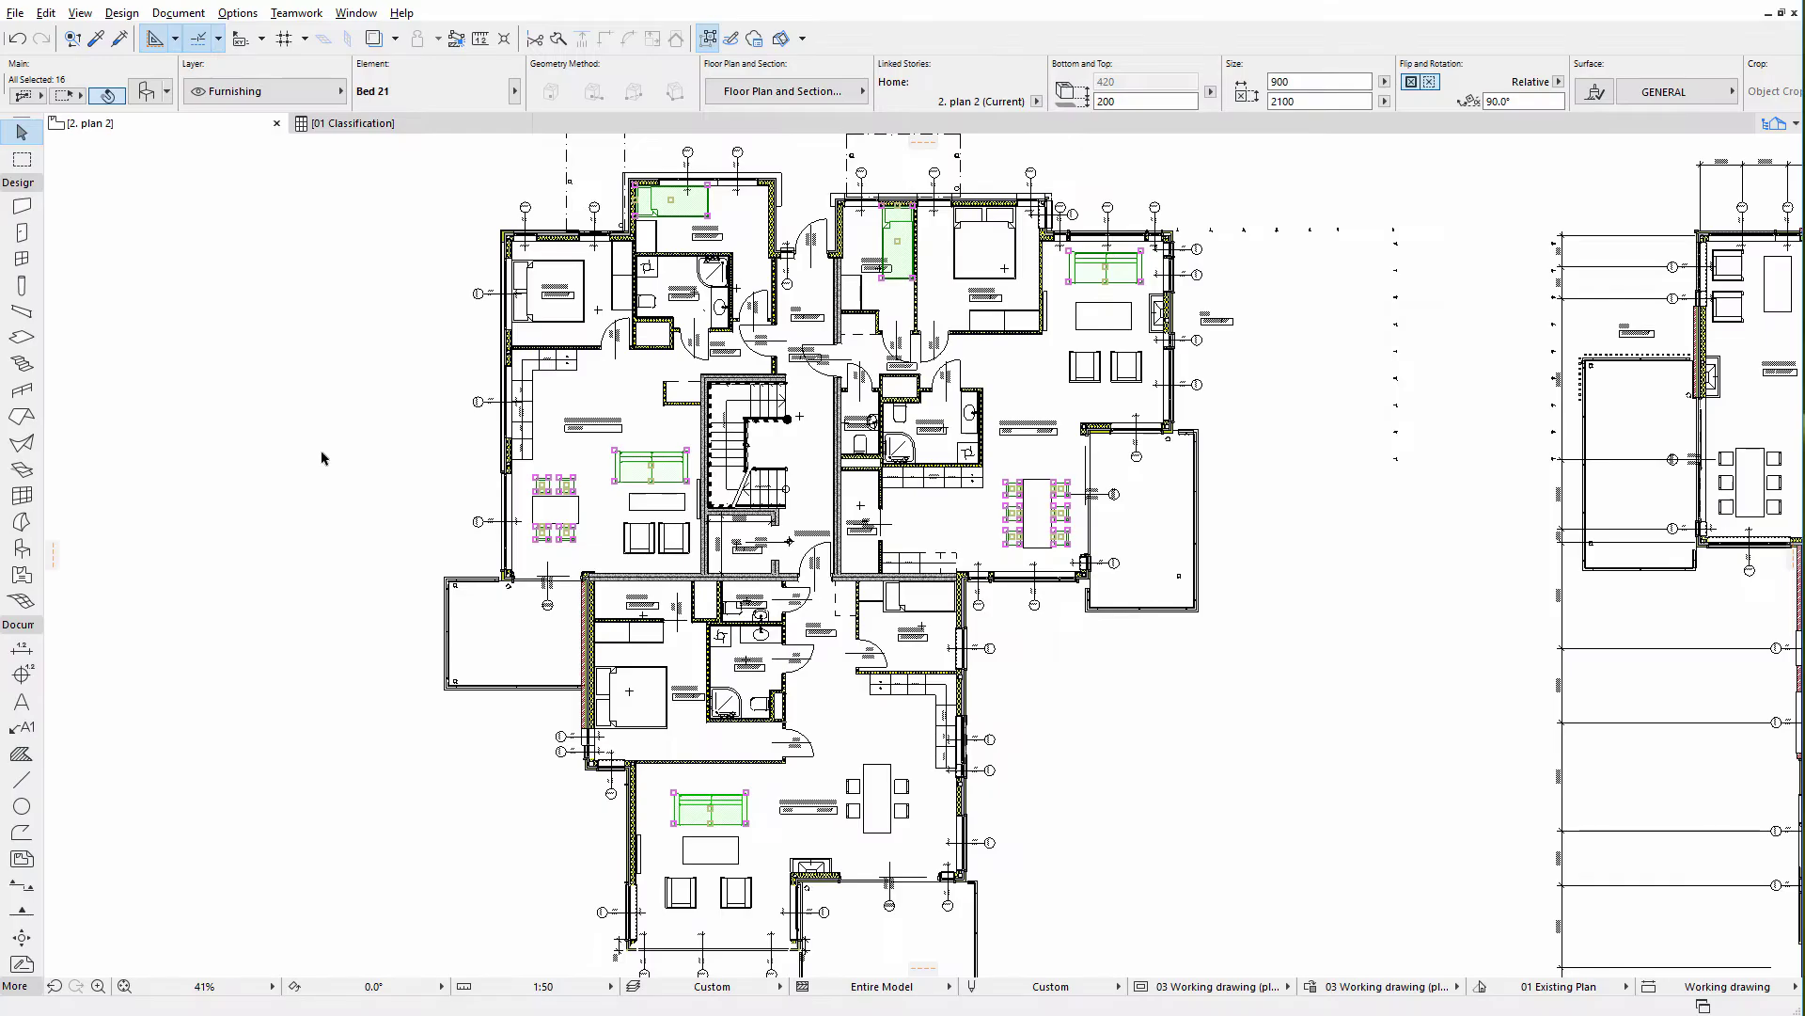
scroll(320, 459, down, 1)
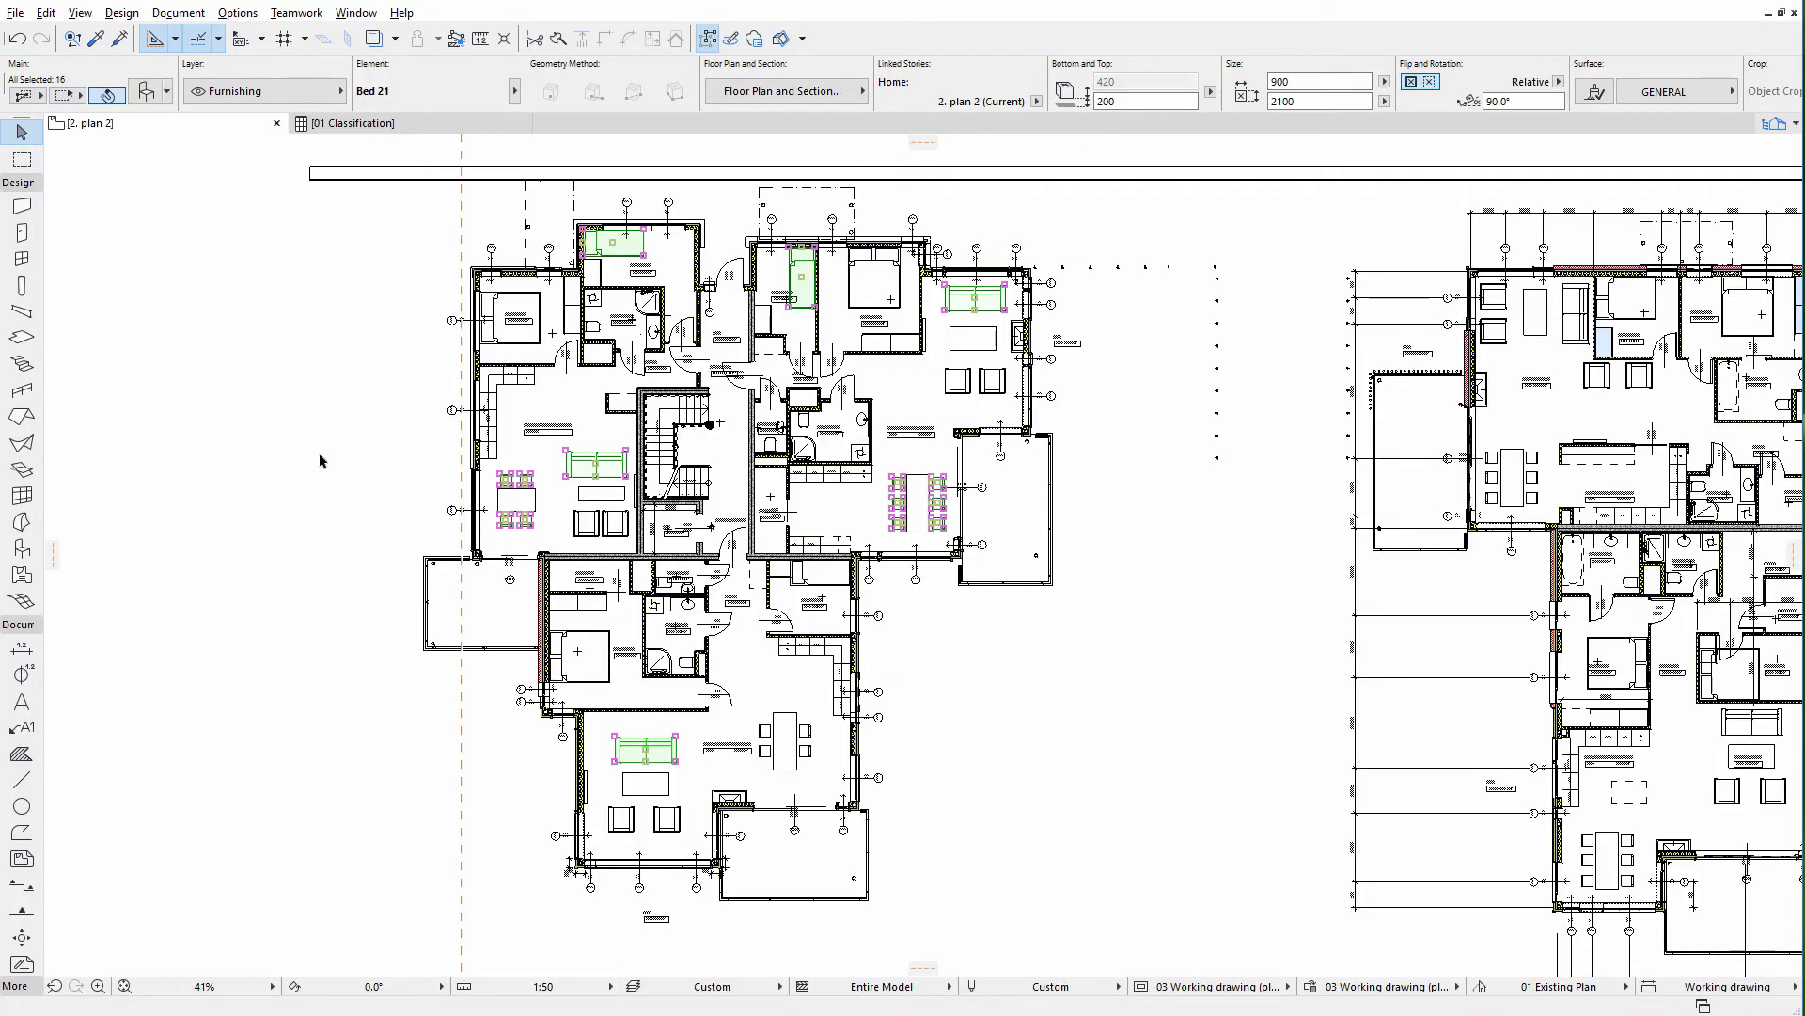